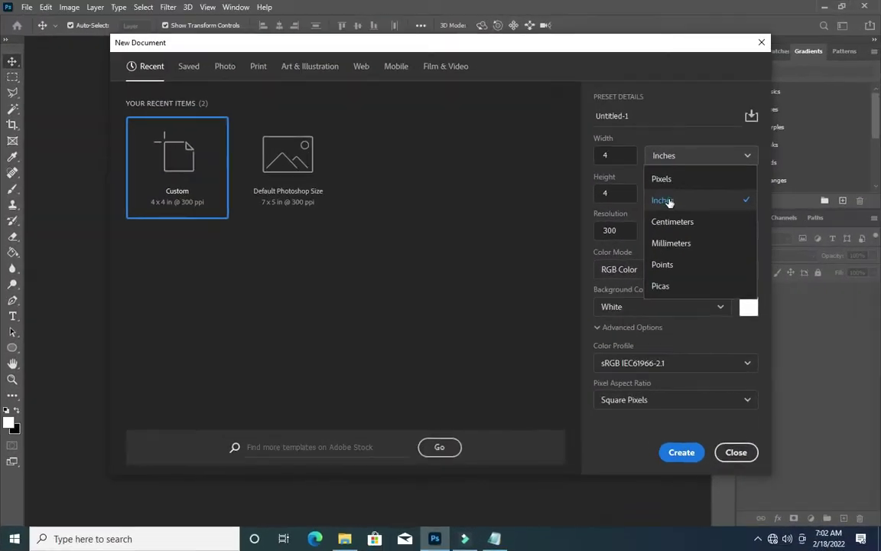
# Create a new white 4 × 4 inch document at 300 ppi.
pyautogui.click(668, 200)
pyautogui.doubleClick(612, 231)
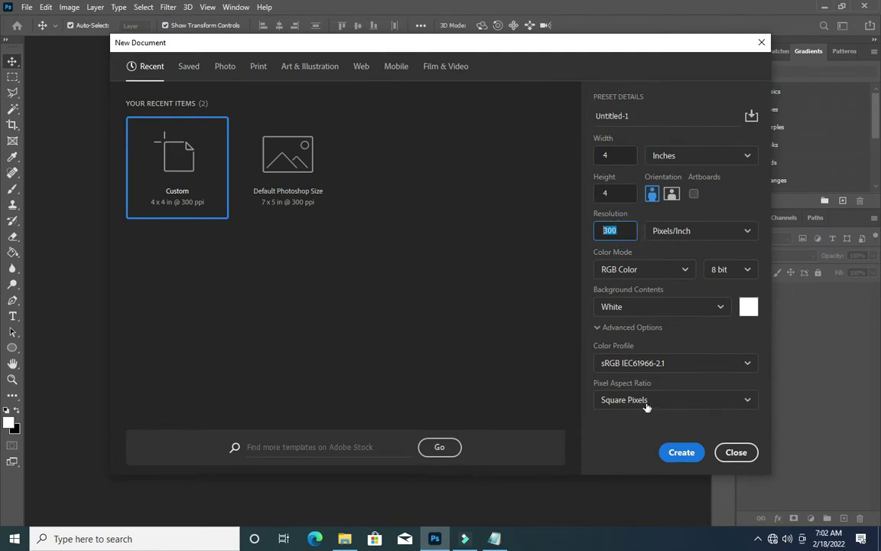
pyautogui.click(680, 452)
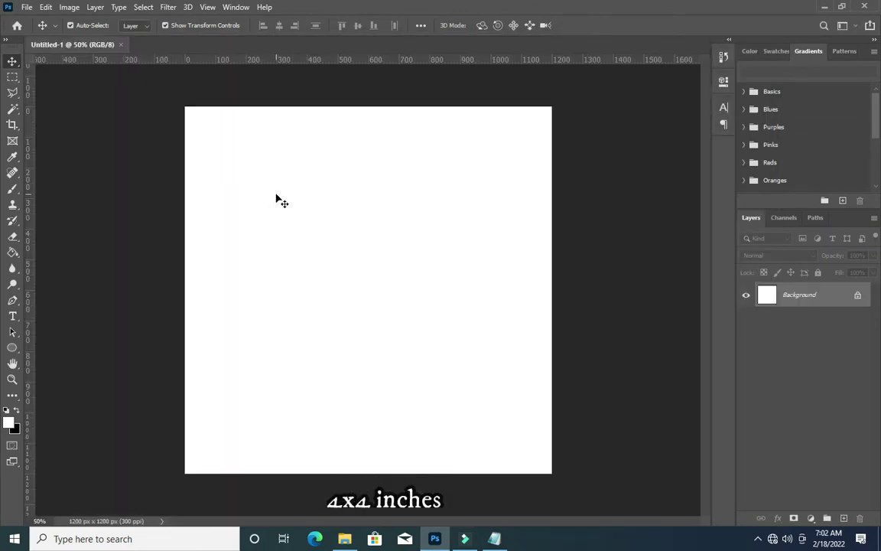
pyautogui.scroll(1, 275, 189)
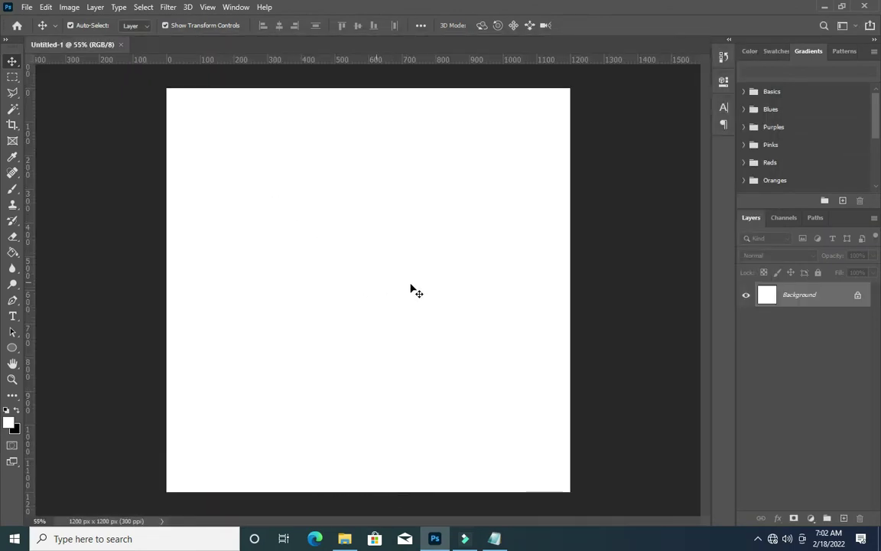
# Copy colour code 1e072f from Notepad and add a Solid Color fill layer using it.
pyautogui.click(494, 539)
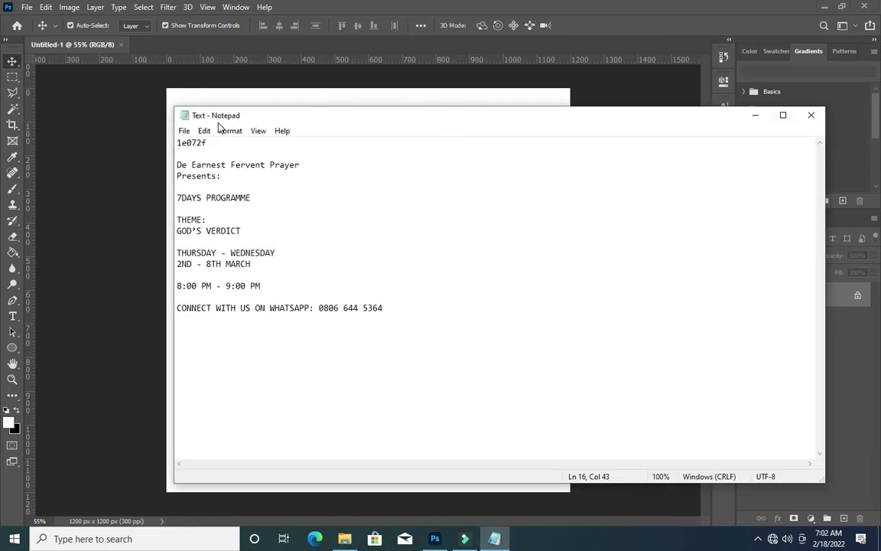
pyautogui.click(215, 154)
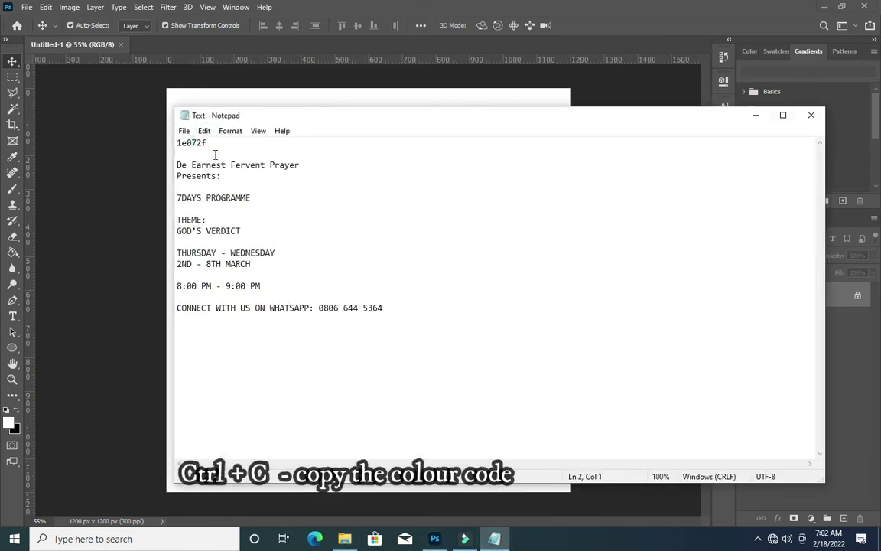
pyautogui.click(755, 115)
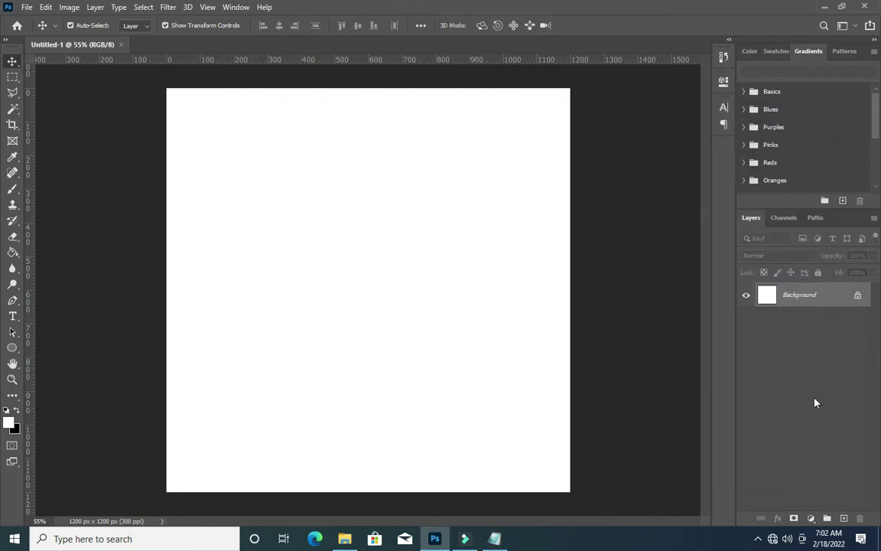
pyautogui.click(812, 519)
pyautogui.click(824, 305)
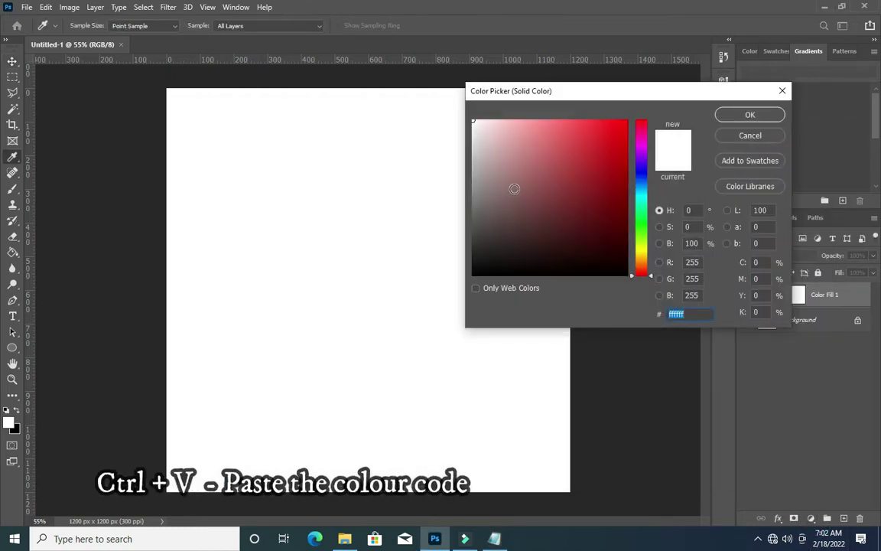
pyautogui.write('1e072f')
pyautogui.click(738, 114)
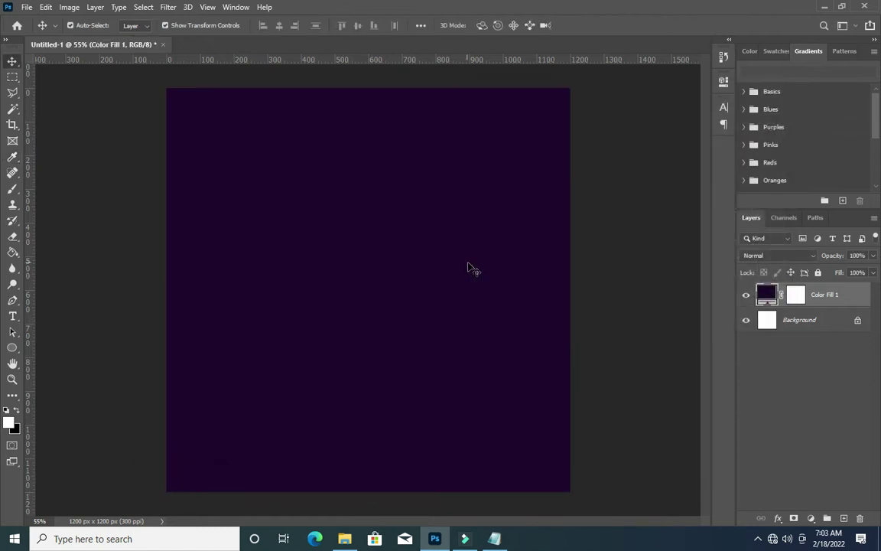
pyautogui.click(350, 540)
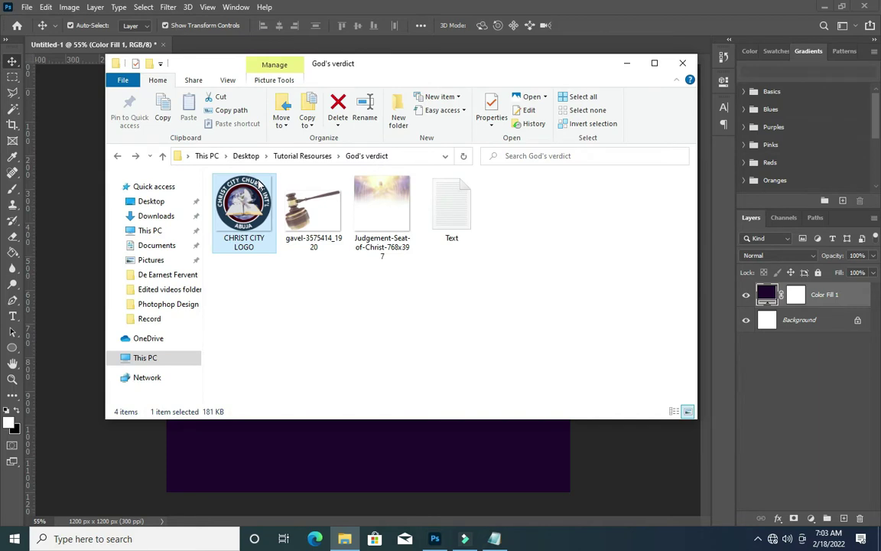
# Drag the Judgement-Seat-of-Christ image onto the canvas and commit its placement.
pyautogui.moveTo(382, 200); pyautogui.dragTo(373, 447)
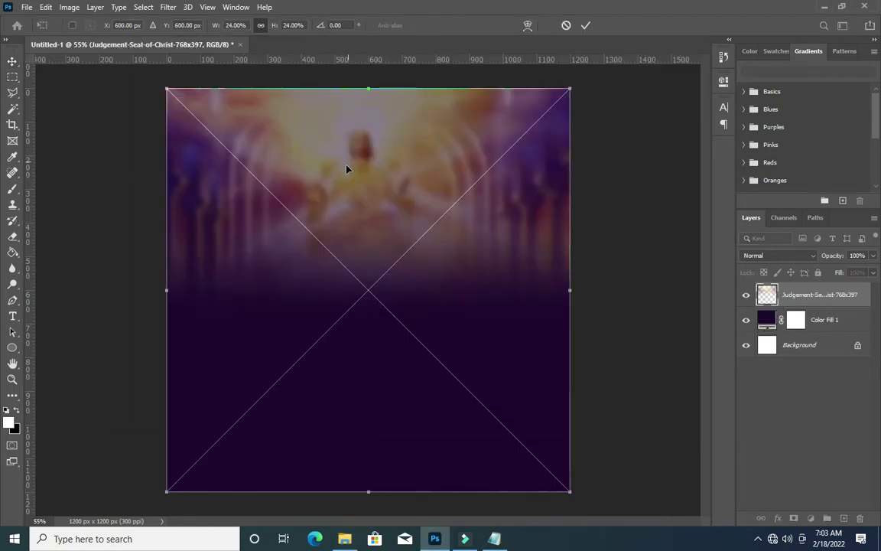
pyautogui.click(585, 26)
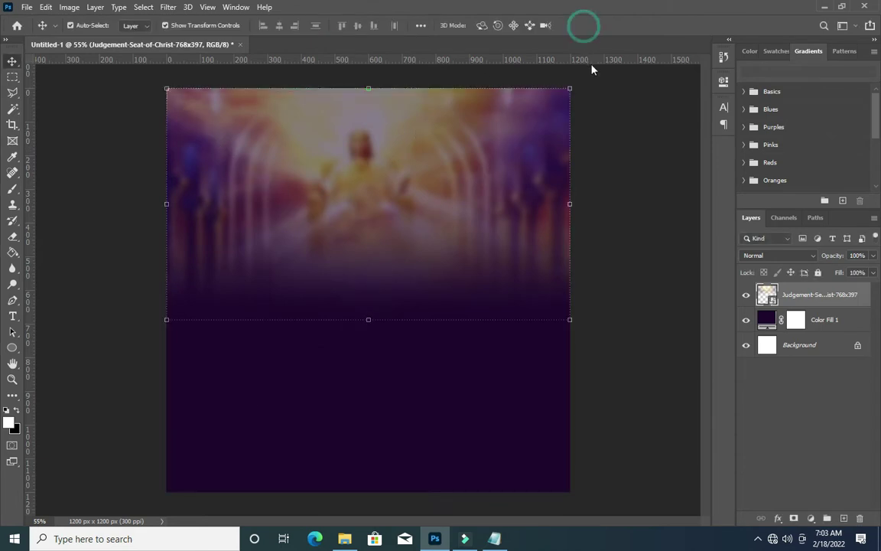
pyautogui.click(648, 185)
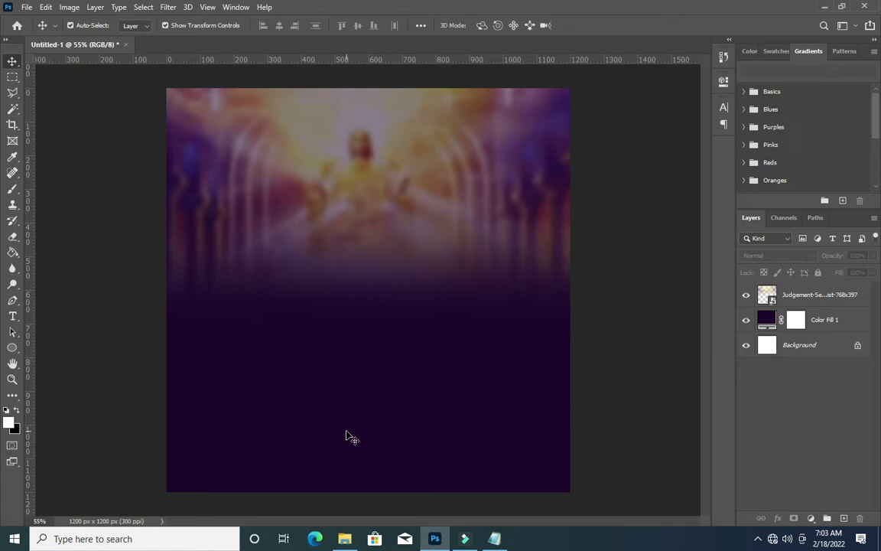
# Add a white text layer reading 'De Earnest Fervent Prayer', copied from the Notepad notes.
pyautogui.click(496, 539)
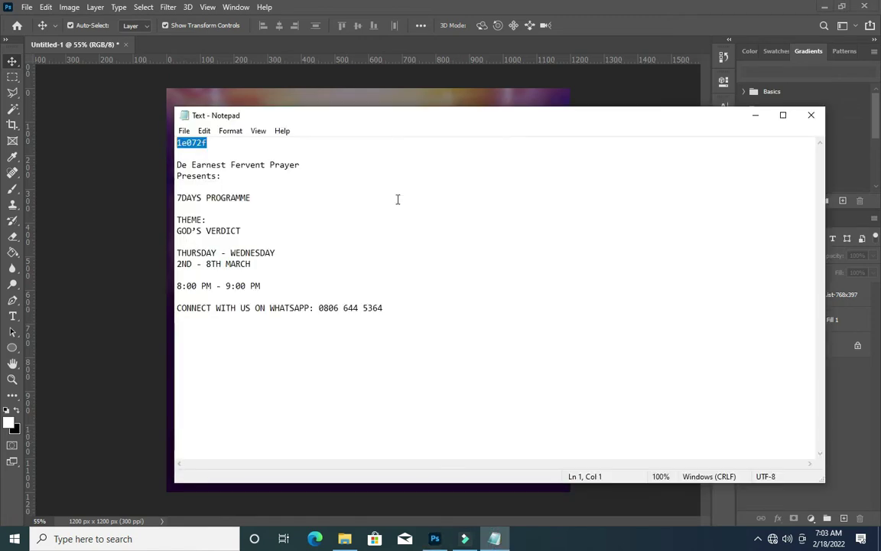
pyautogui.hotkey('ctrl', 'c')
pyautogui.moveTo(300, 163)
pyautogui.mouseDown()
pyautogui.moveTo(172, 153)
pyautogui.moveTo(175, 161)
pyautogui.mouseUp()
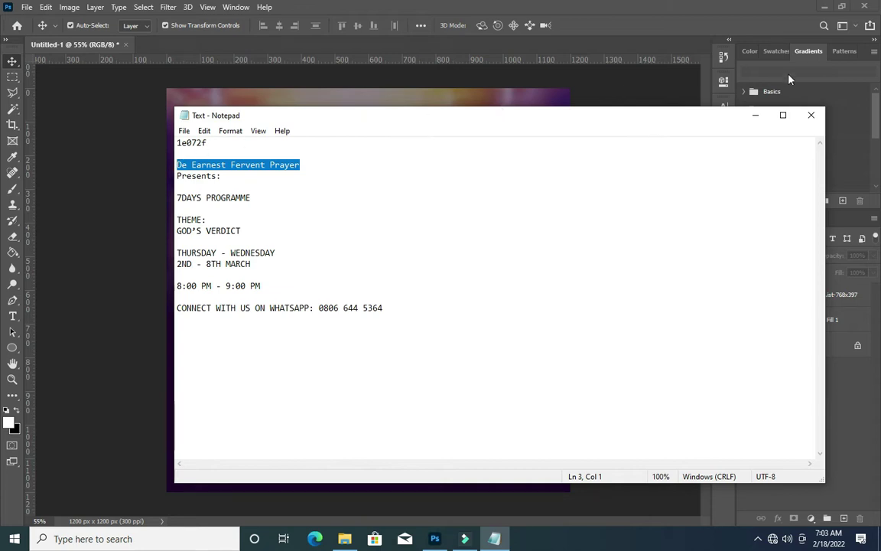
pyautogui.click(754, 116)
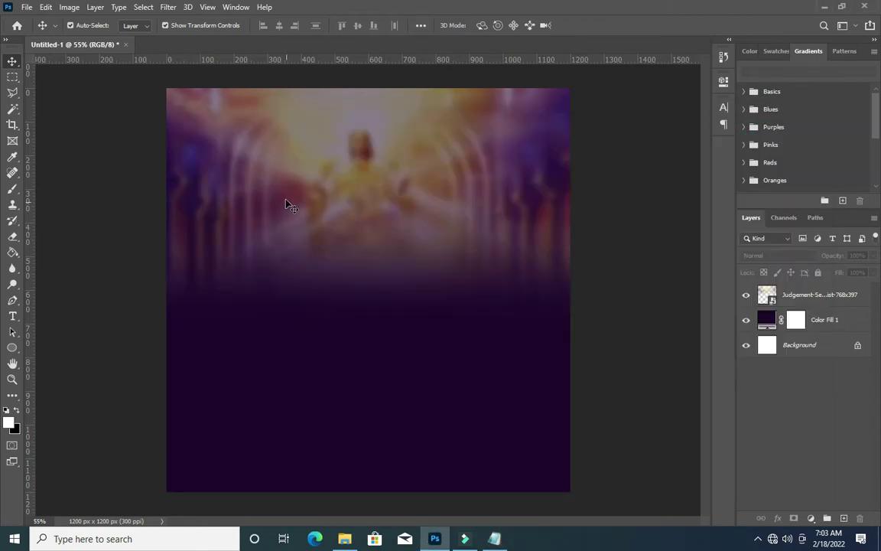
pyautogui.press('t')
pyautogui.hotkey('ctrl', '+')
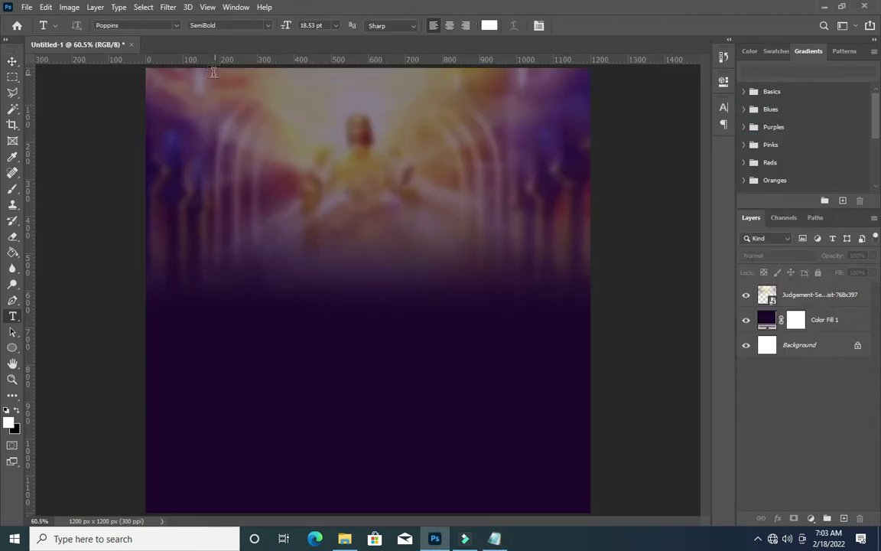
pyautogui.scroll(1, 186, 65)
pyautogui.scroll(2, 186, 65)
pyautogui.scroll(1, 195, 84)
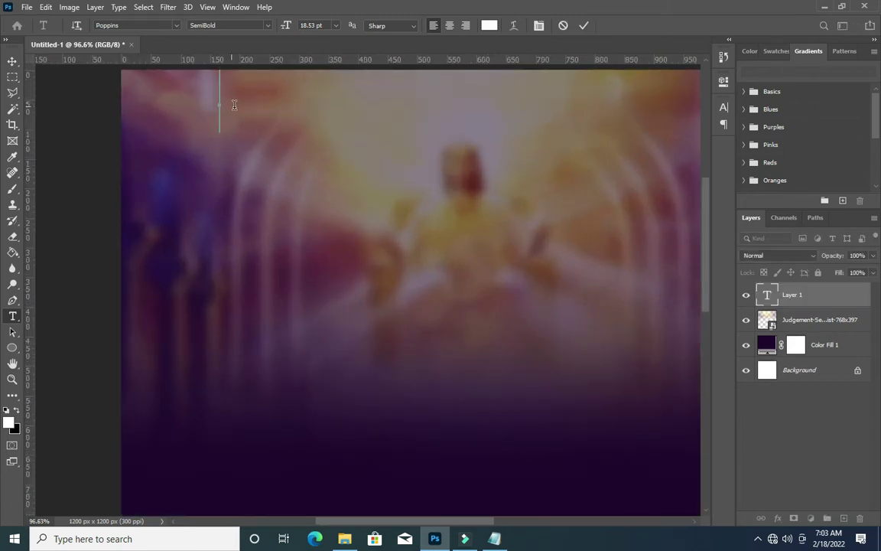
pyautogui.hotkey('ctrl', 'v')
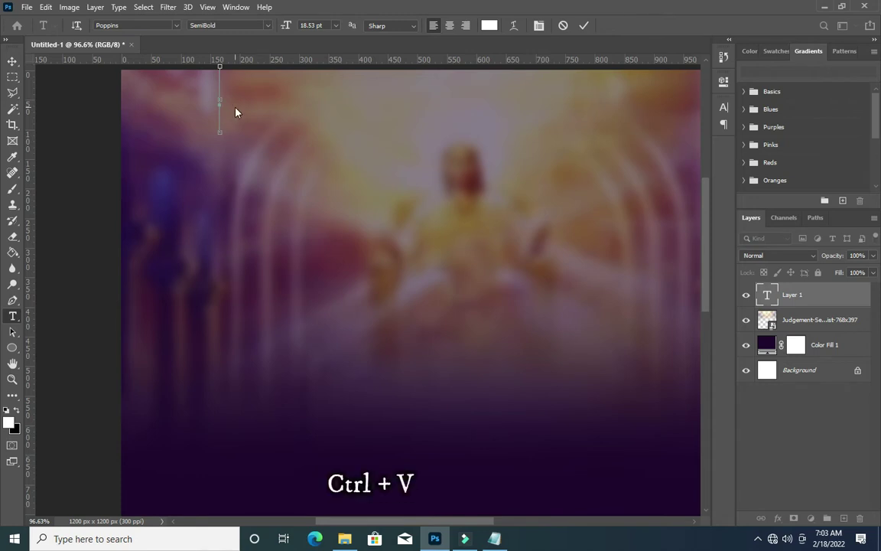
pyautogui.click(585, 27)
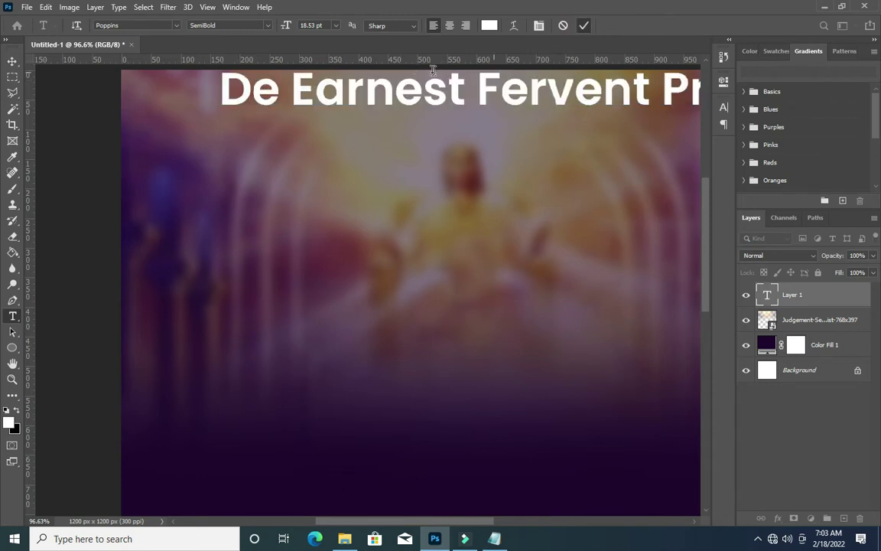
# Scale the heading down and centre it near the top of the flyer.
pyautogui.click(11, 61)
pyautogui.moveTo(518, 73); pyautogui.dragTo(331, 243)
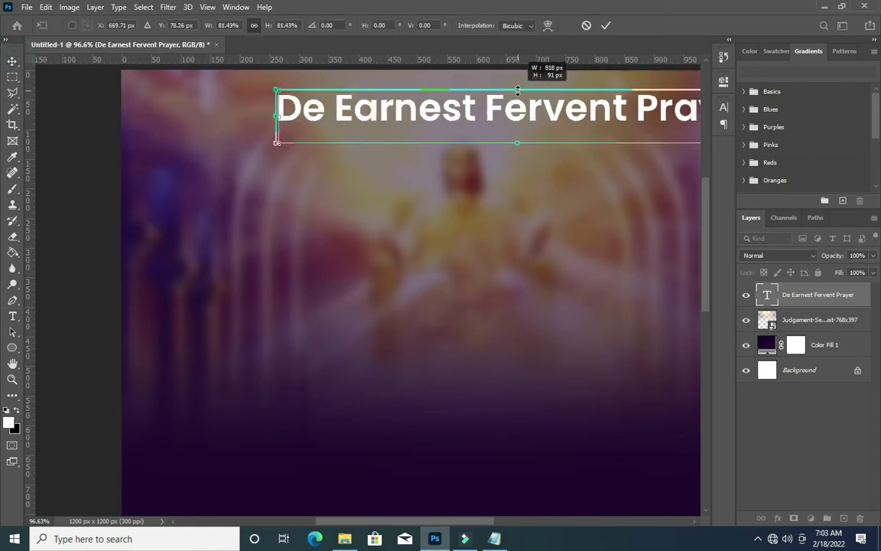
pyautogui.scroll(-2, 331, 243)
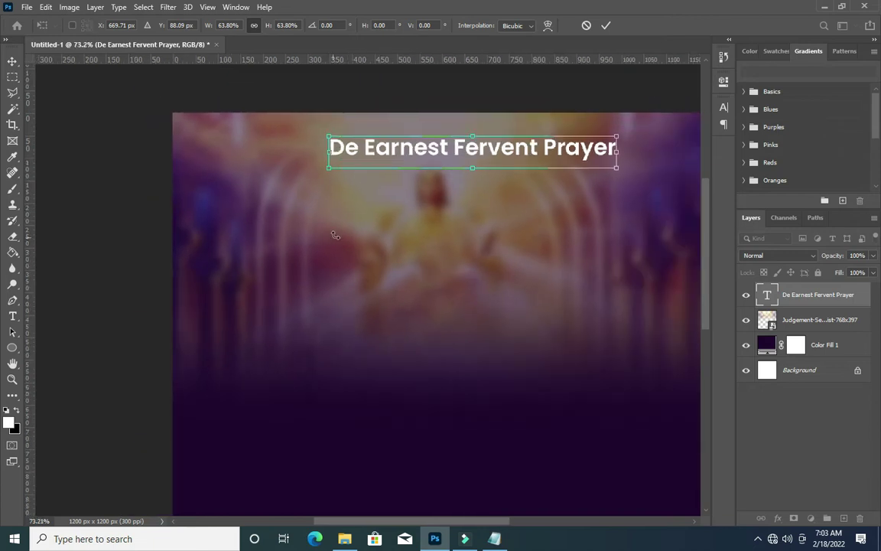
pyautogui.moveTo(474, 134)
pyautogui.mouseDown()
pyautogui.moveTo(376, 153)
pyautogui.moveTo(404, 154)
pyautogui.mouseUp()
# Place the CHRIST CITY LOGO, scaled to about 23%, just left of the heading.
pyautogui.click(604, 31)
pyautogui.hotkey('alt', 'Tab')
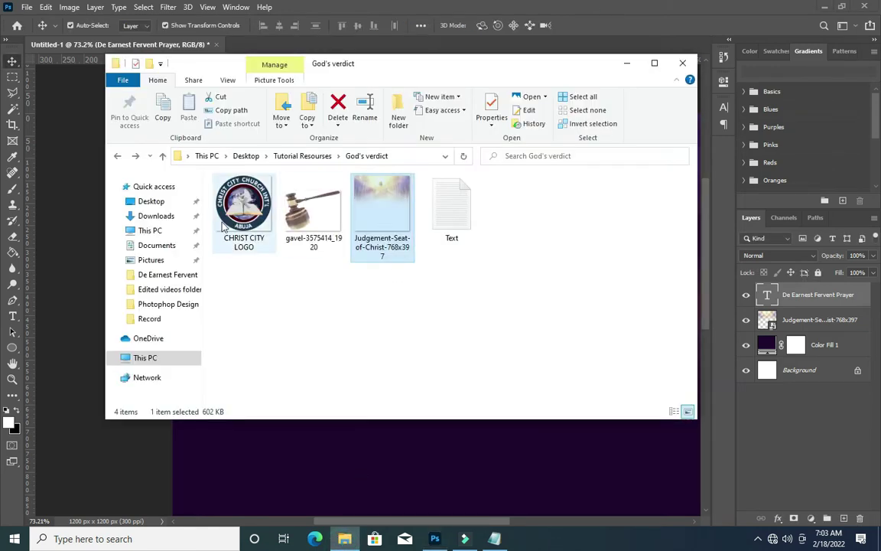
pyautogui.moveTo(238, 218); pyautogui.dragTo(234, 463)
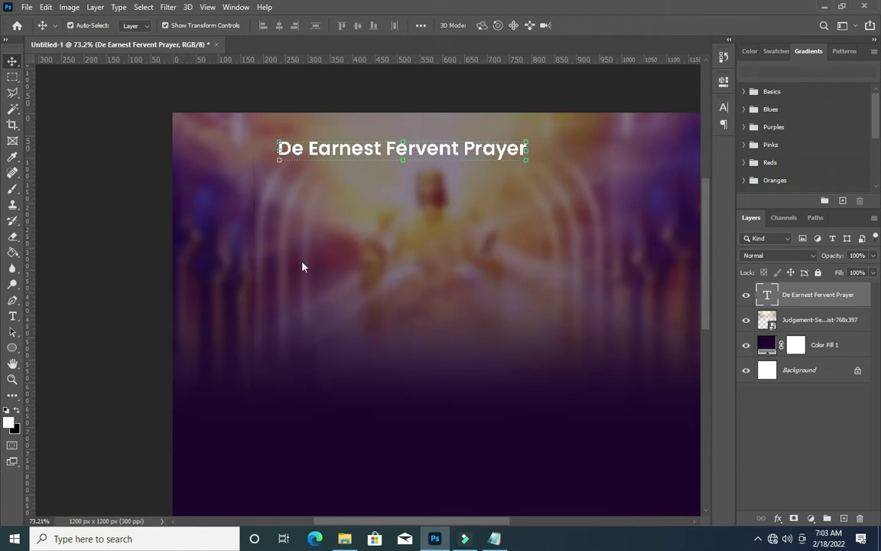
pyautogui.moveTo(620, 315); pyautogui.dragTo(300, 324)
pyautogui.moveTo(276, 293)
pyautogui.mouseDown()
pyautogui.moveTo(255, 237)
pyautogui.moveTo(247, 159)
pyautogui.mouseUp()
pyautogui.click(587, 26)
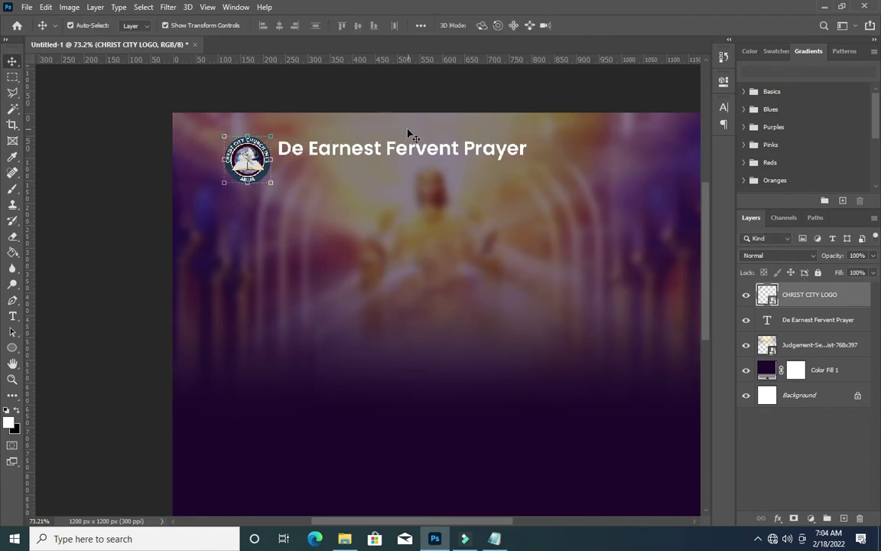
pyautogui.hotkey('ctrl', '0')
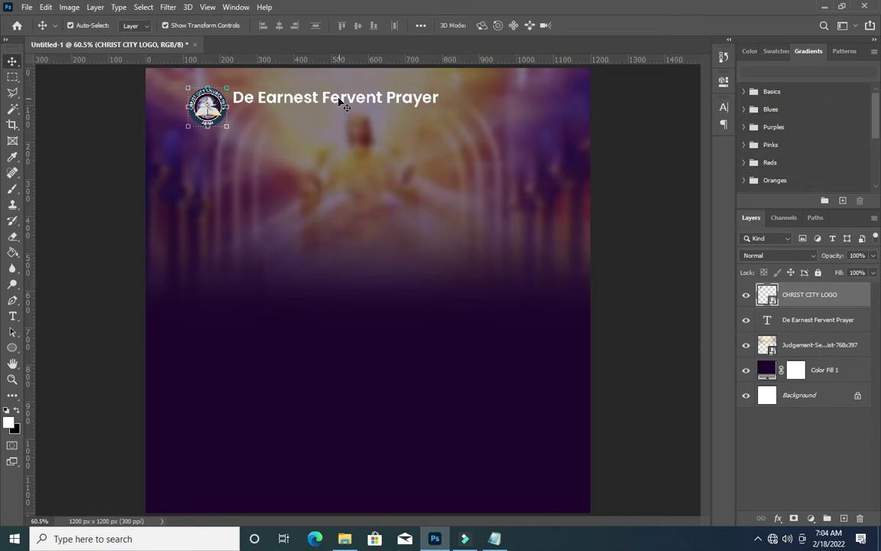
# Nudge the heading down to align with the logo and shrink it slightly.
pyautogui.moveTo(340, 101); pyautogui.dragTo(344, 105)
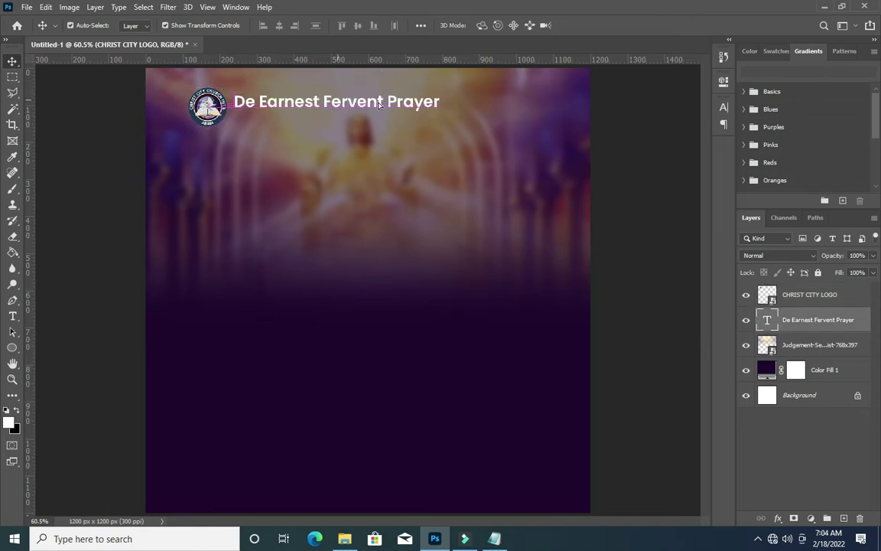
pyautogui.hotkey('ctrl', 't')
pyautogui.moveTo(441, 104); pyautogui.dragTo(406, 101)
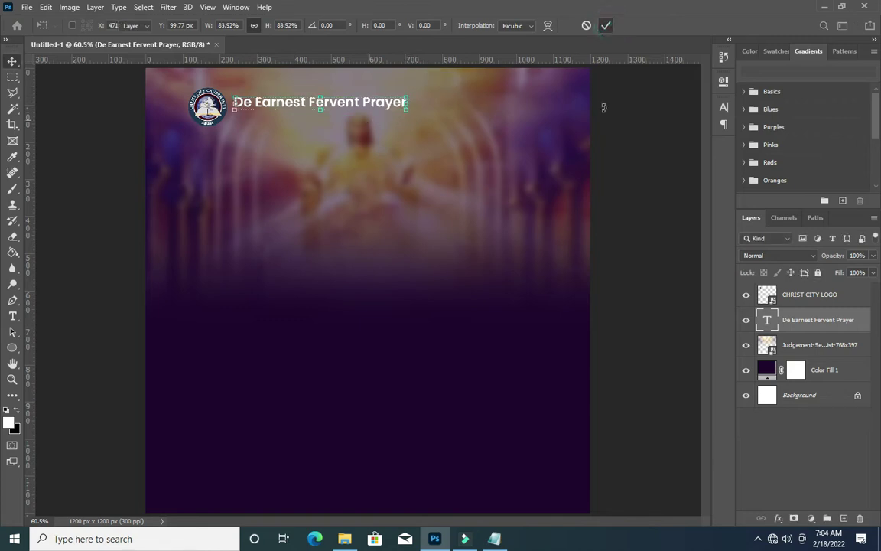
pyautogui.click(609, 25)
# Duplicate the heading below the original and move the logo layer beneath the text layers.
pyautogui.press('ctrl')
pyautogui.moveTo(354, 113); pyautogui.dragTo(347, 115)
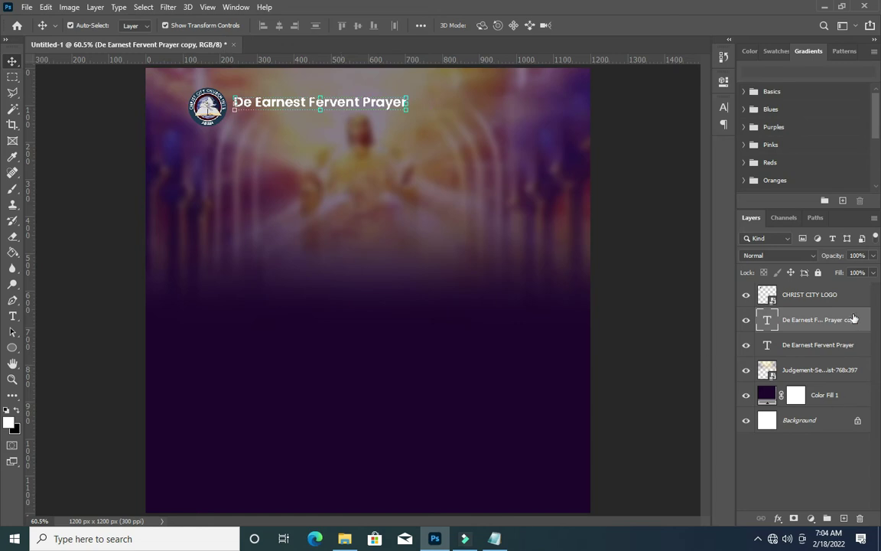
pyautogui.moveTo(815, 300); pyautogui.dragTo(815, 354)
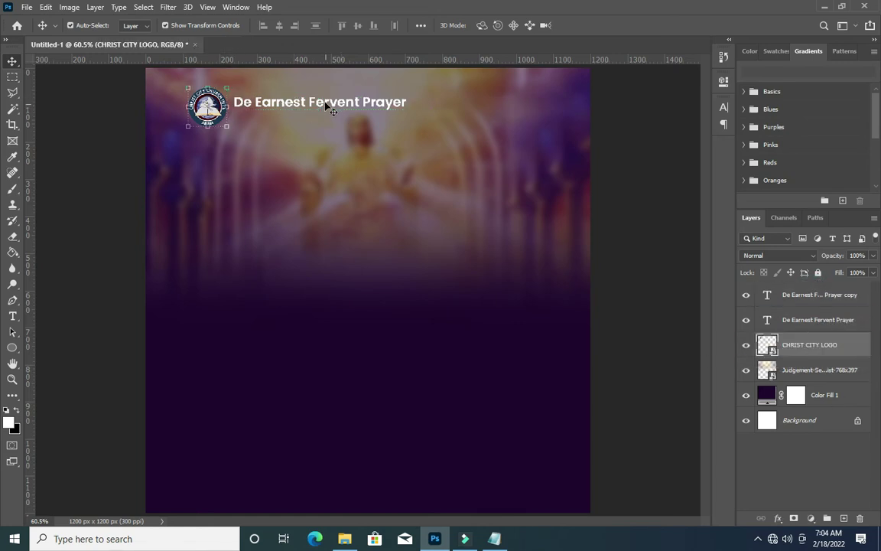
pyautogui.moveTo(324, 103); pyautogui.dragTo(322, 118)
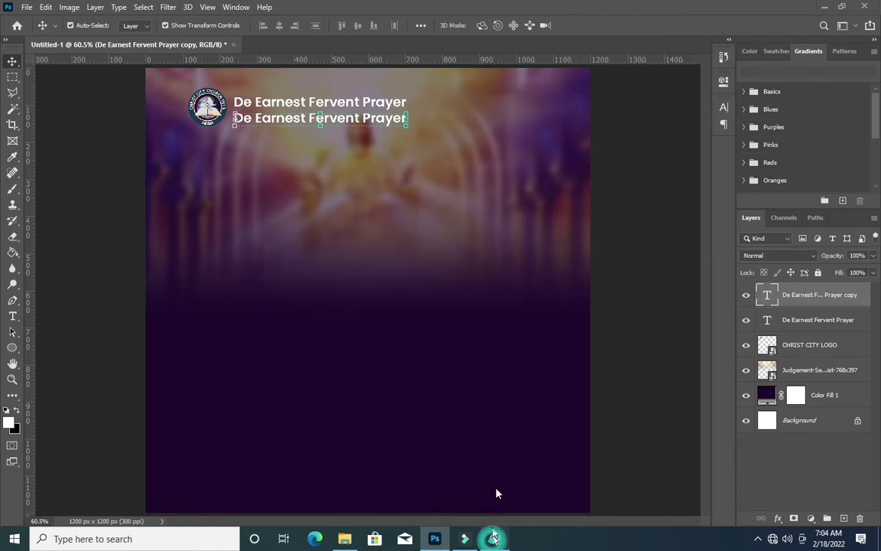
# Copy the word 'Presents:' from the Notepad notes.
pyautogui.click(494, 539)
pyautogui.doubleClick(236, 175)
pyautogui.hotkey('ctrl', 'c')
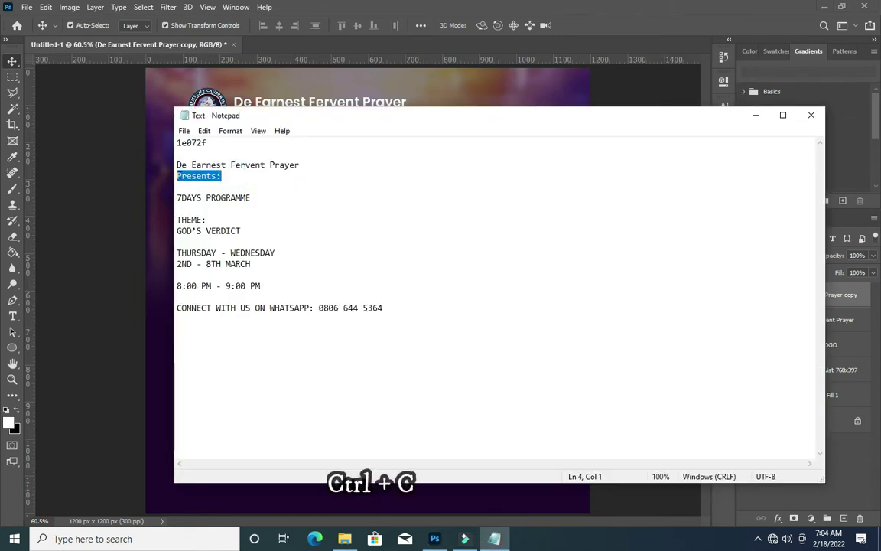
# Replace the duplicated line's text with 'Presents:'.
pyautogui.click(755, 115)
pyautogui.scroll(2, 320, 118)
pyautogui.scroll(2, 313, 118)
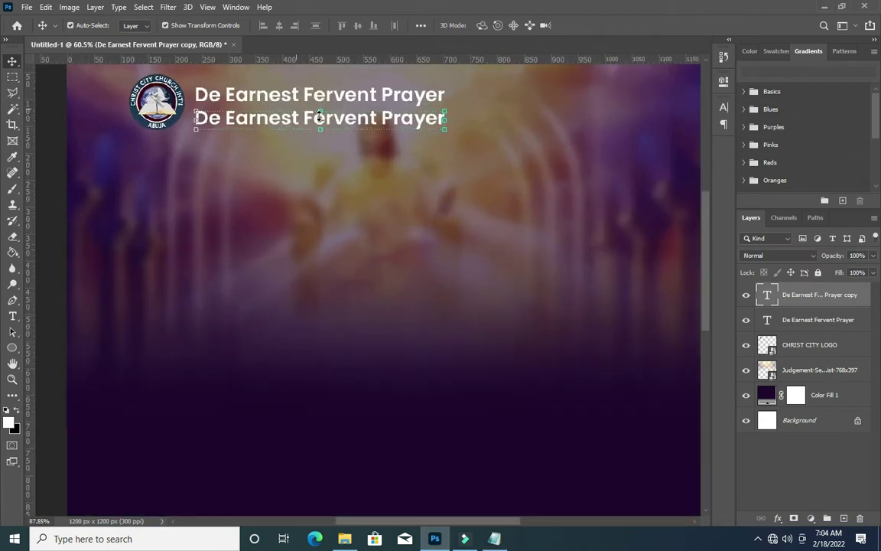
pyautogui.doubleClick(309, 119)
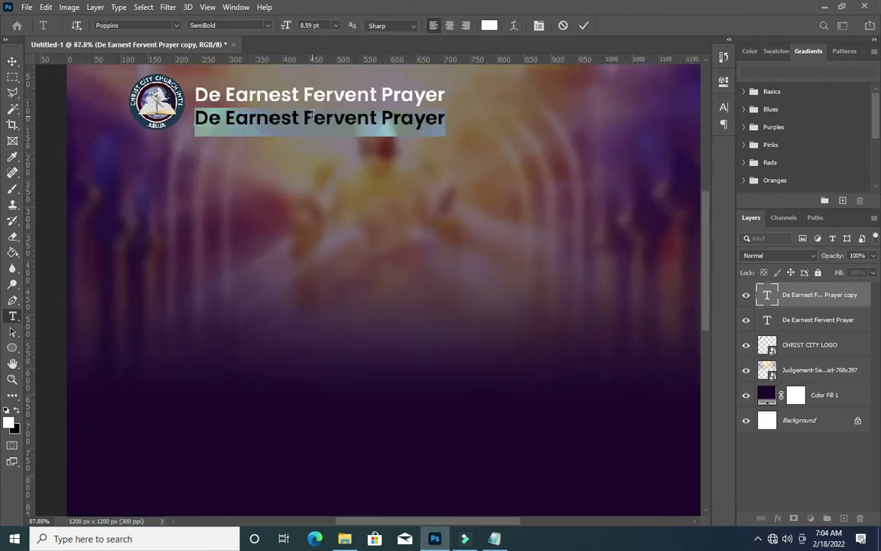
pyautogui.hotkey('ctrl', 'v')
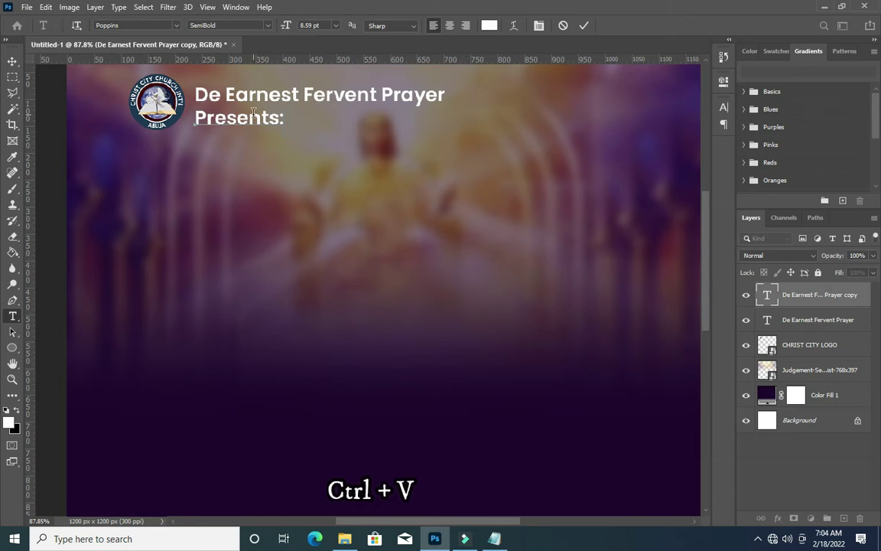
pyautogui.click(584, 28)
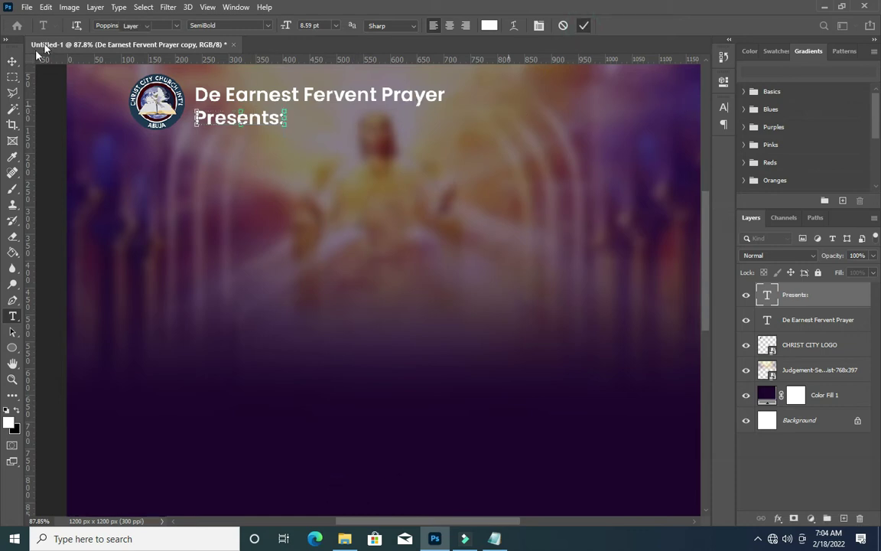
pyautogui.click(12, 61)
# Shrink 'Presents:' slightly and move it up snugly beneath the heading.
pyautogui.scroll(1, 275, 115)
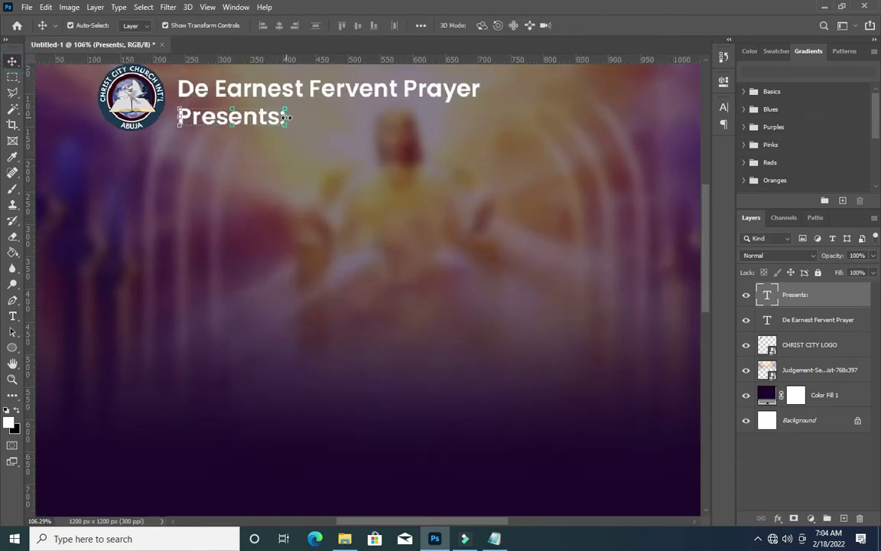
pyautogui.hotkey('ctrl', 't')
pyautogui.moveTo(288, 116); pyautogui.dragTo(274, 117)
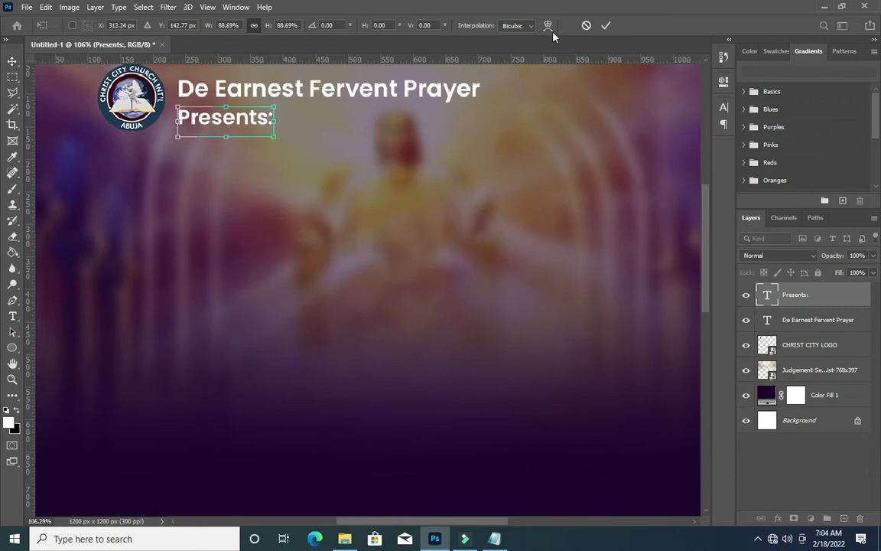
pyautogui.click(602, 27)
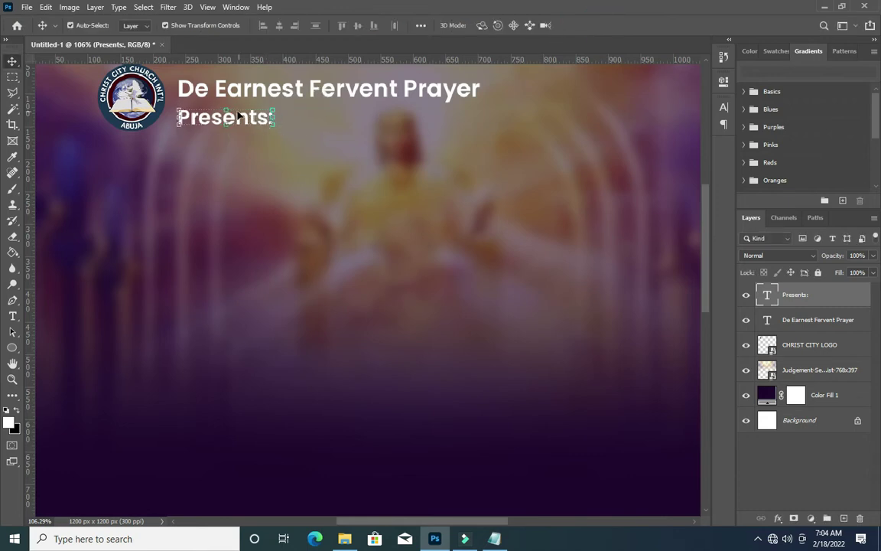
pyautogui.moveTo(237, 122); pyautogui.dragTo(238, 116)
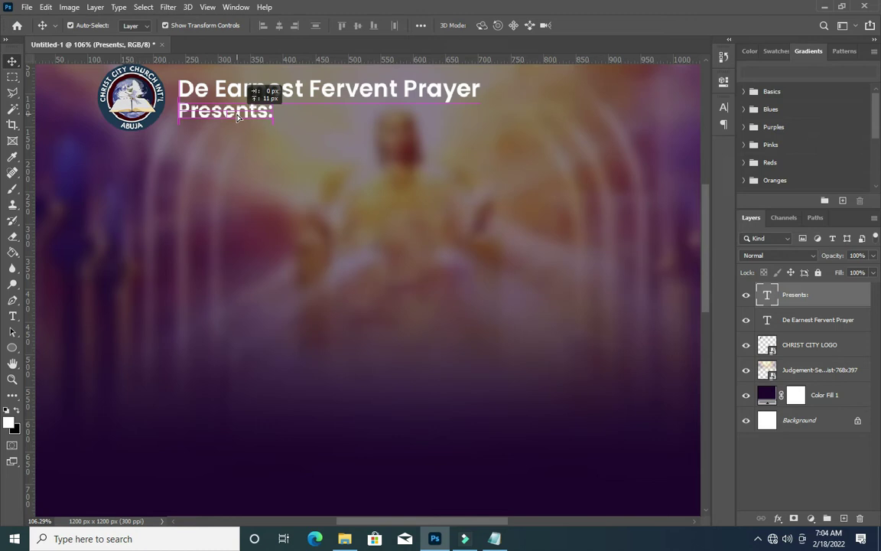
pyautogui.scroll(-5, 334, 116)
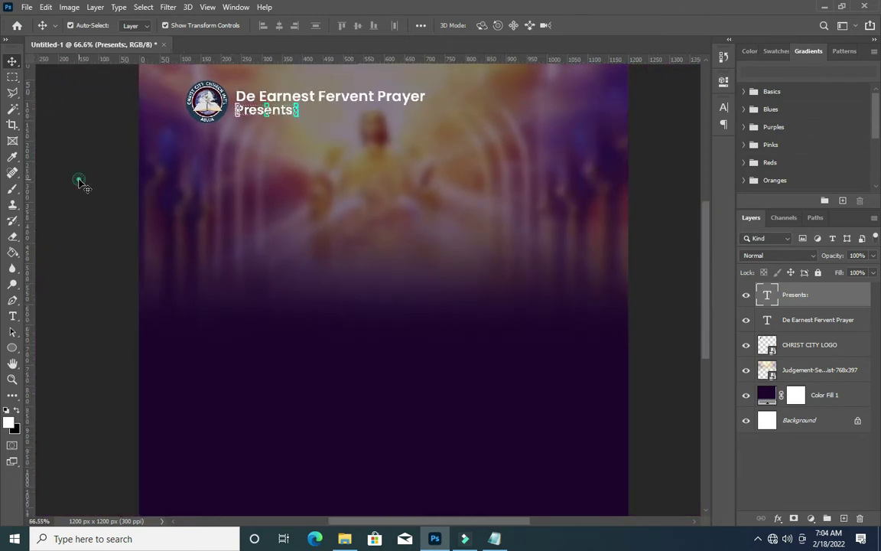
pyautogui.scroll(-2, 213, 109)
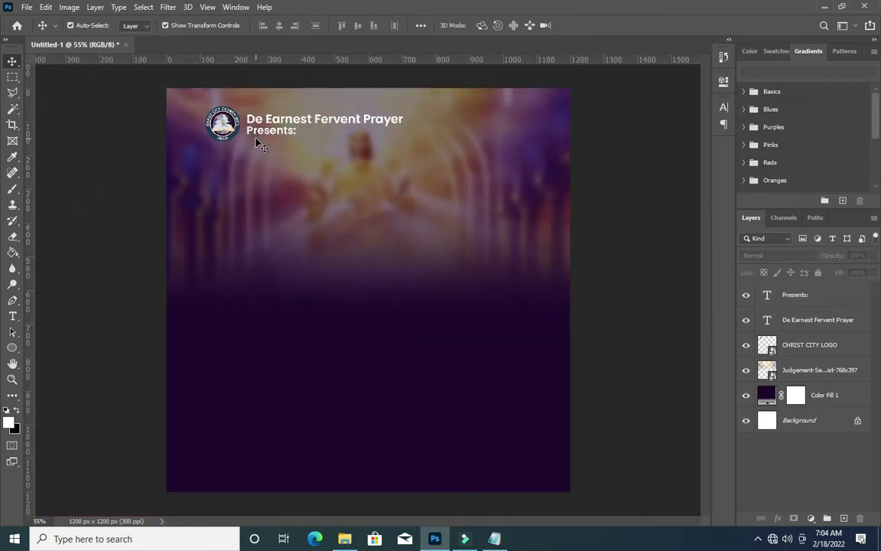
pyautogui.scroll(-1, 257, 143)
pyautogui.scroll(1, 263, 159)
pyautogui.scroll(2, 280, 158)
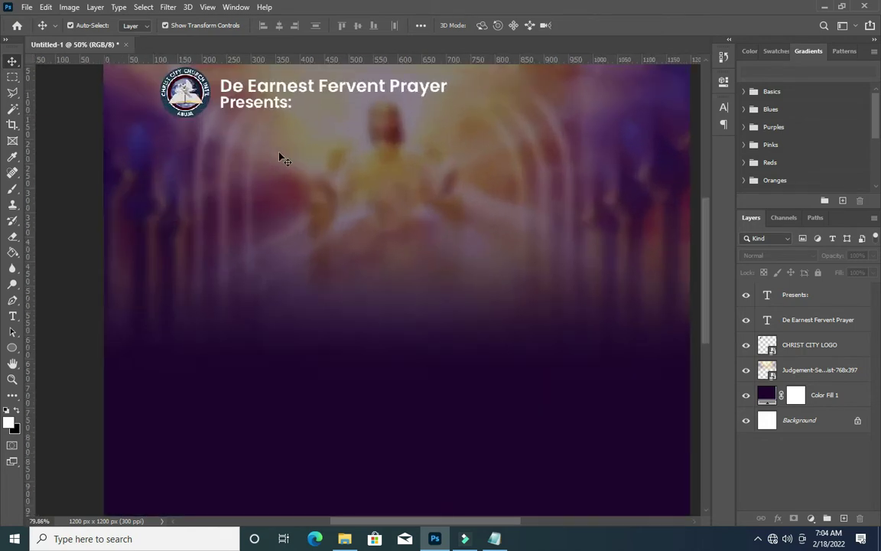
pyautogui.scroll(1, 277, 122)
pyautogui.click(274, 107)
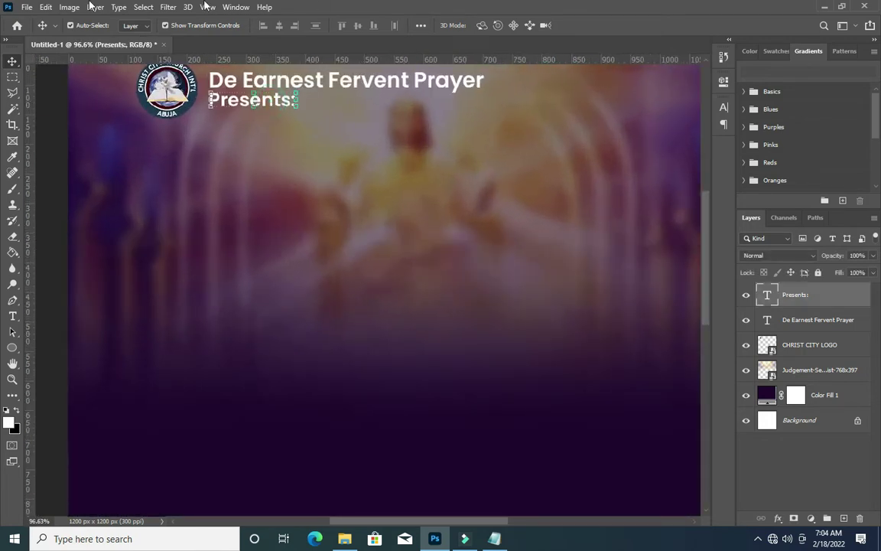
# Give 'Presents:' a black drop shadow with Distance 4 px and Size 16 px.
pyautogui.click(779, 519)
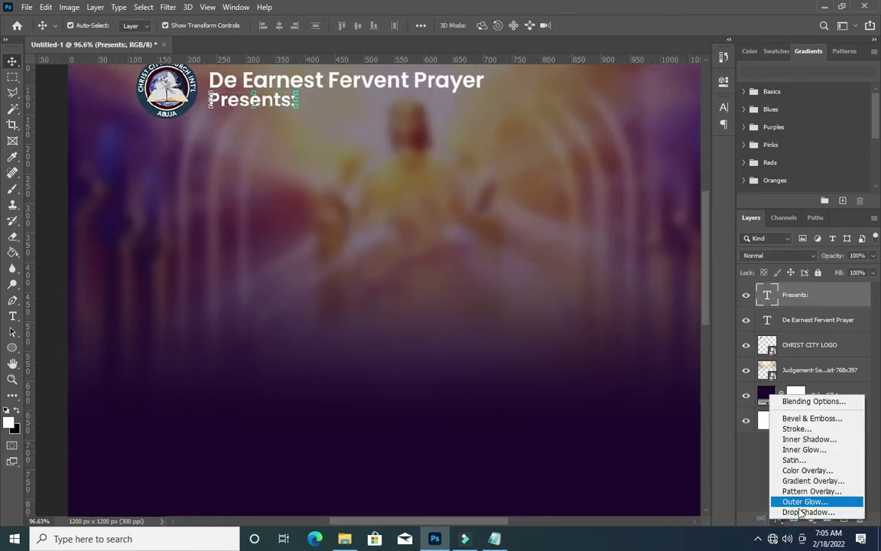
pyautogui.click(734, 515)
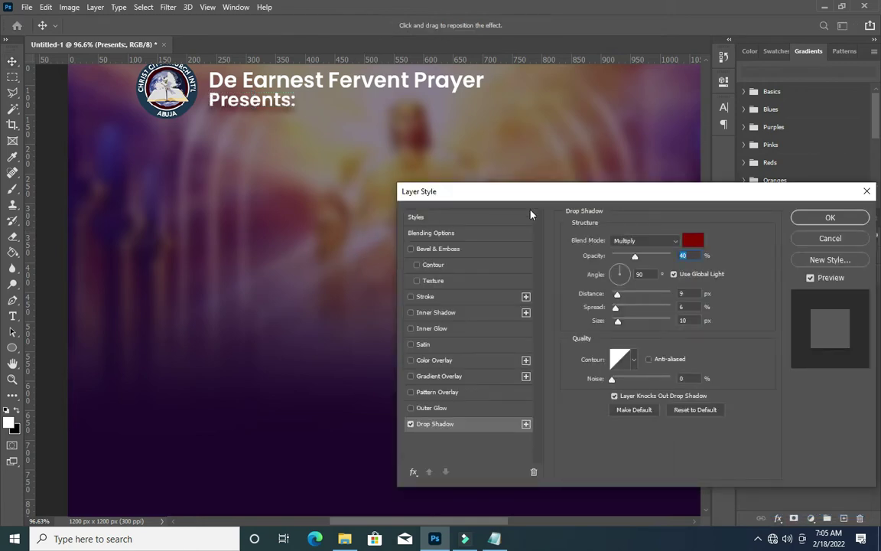
pyautogui.click(692, 242)
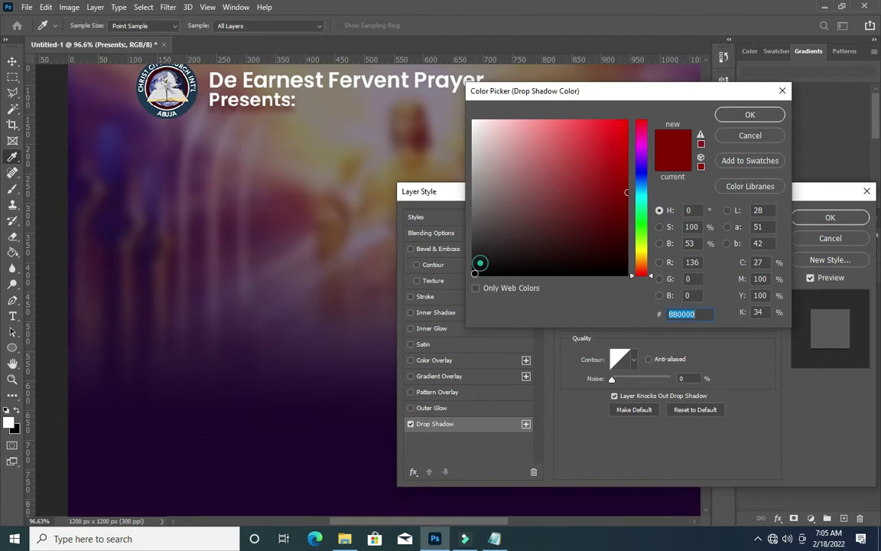
pyautogui.click(474, 272)
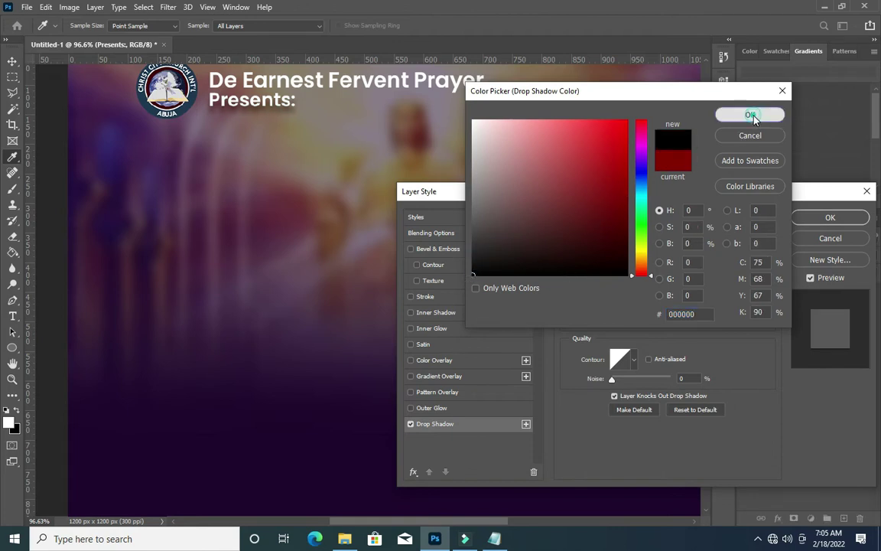
pyautogui.click(750, 114)
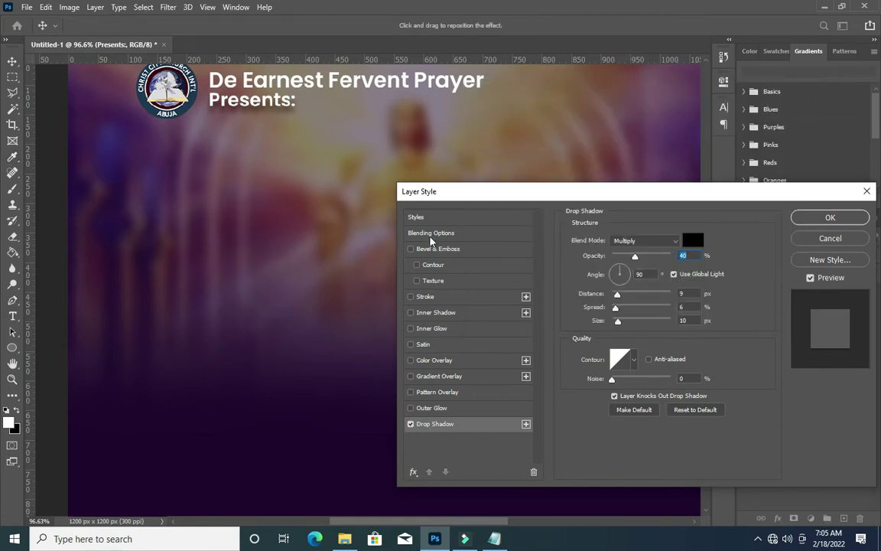
pyautogui.moveTo(728, 191); pyautogui.dragTo(700, 191)
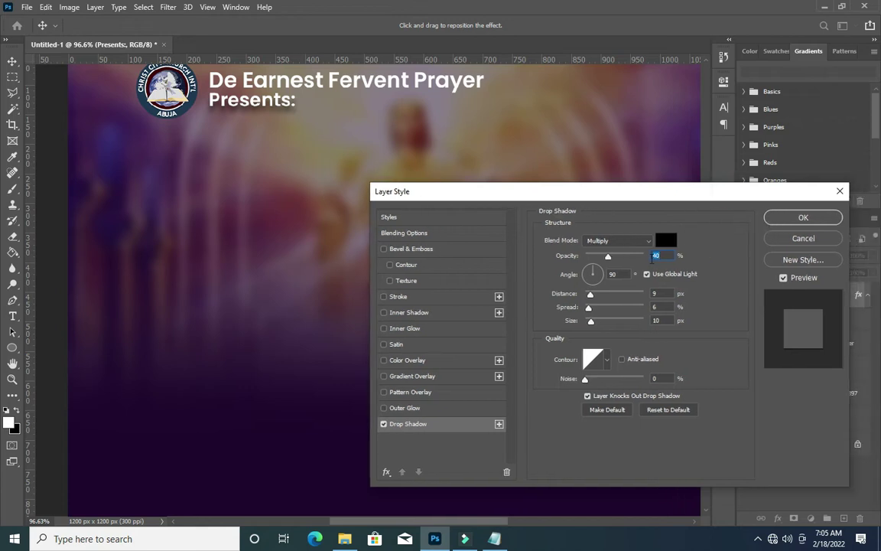
pyautogui.moveTo(594, 297); pyautogui.dragTo(588, 299)
pyautogui.click(588, 297)
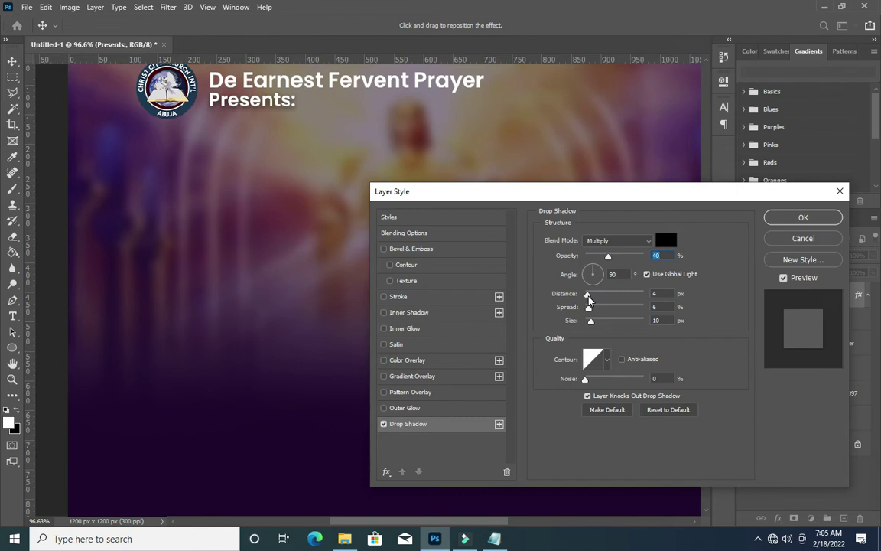
pyautogui.moveTo(591, 321); pyautogui.dragTo(596, 321)
pyautogui.moveTo(597, 324); pyautogui.dragTo(597, 310)
pyautogui.click(804, 218)
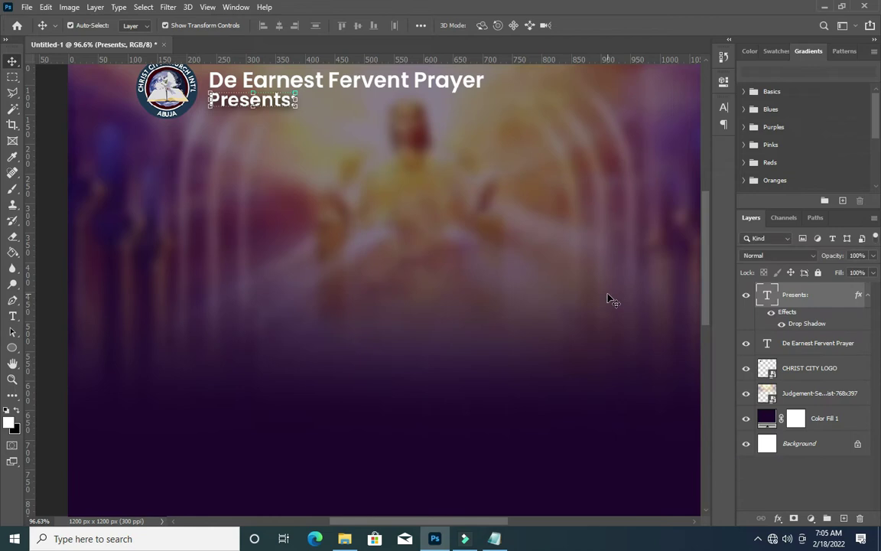
# Copy the drop shadow effect onto the De Earnest Fervent Prayer heading layer.
pyautogui.click(860, 296)
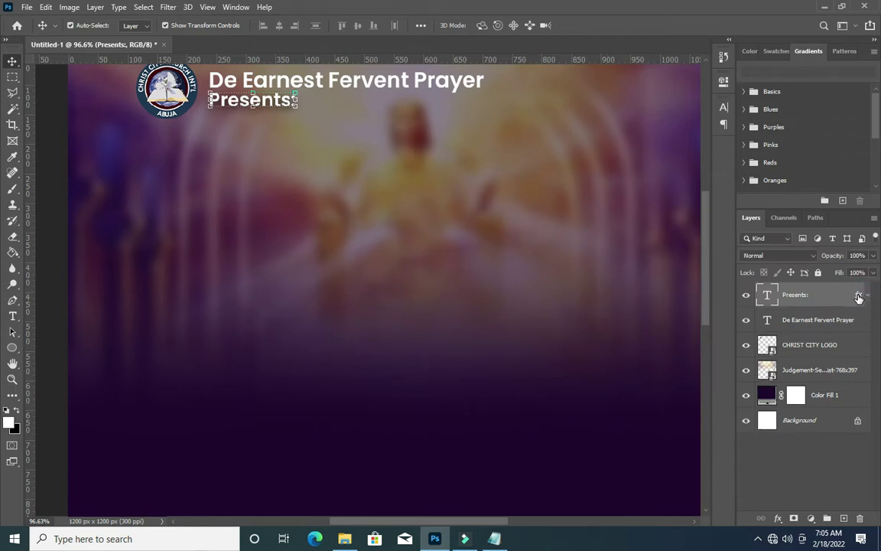
pyautogui.moveTo(859, 297); pyautogui.dragTo(781, 315)
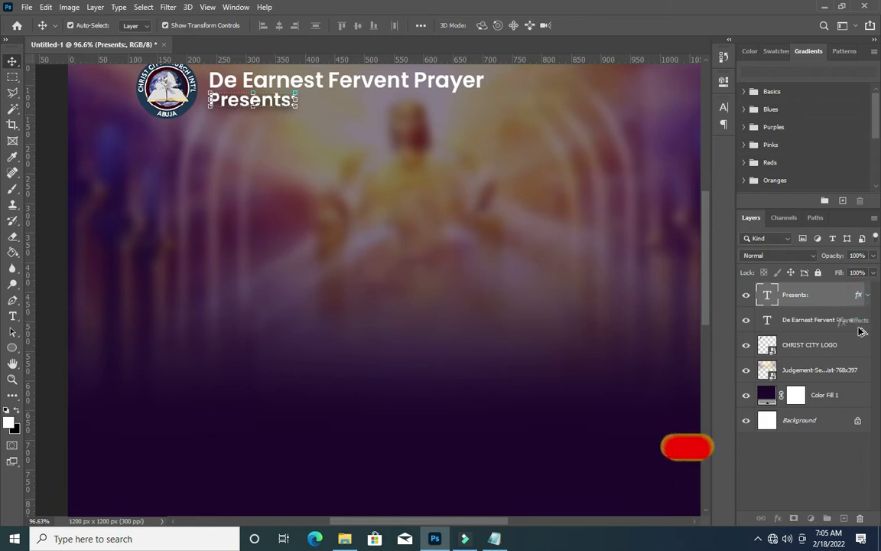
pyautogui.scroll(-3, 616, 224)
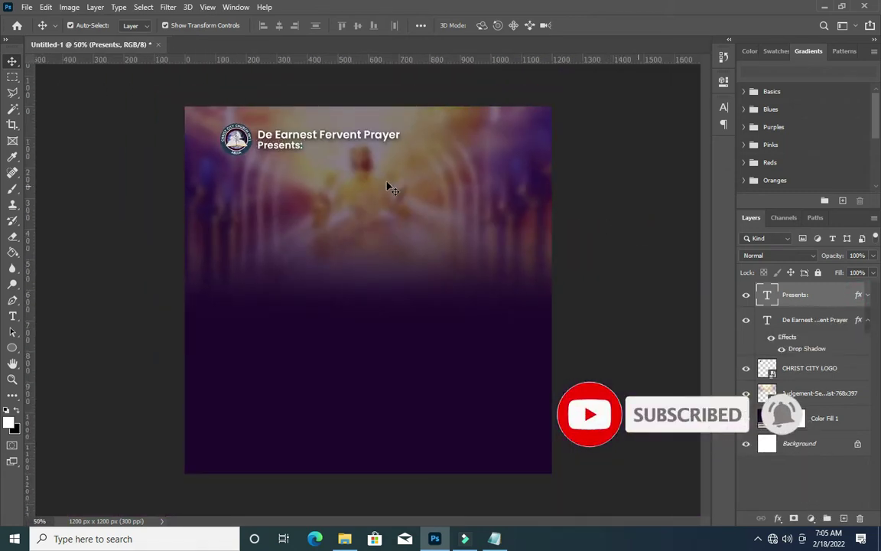
pyautogui.scroll(2, 348, 162)
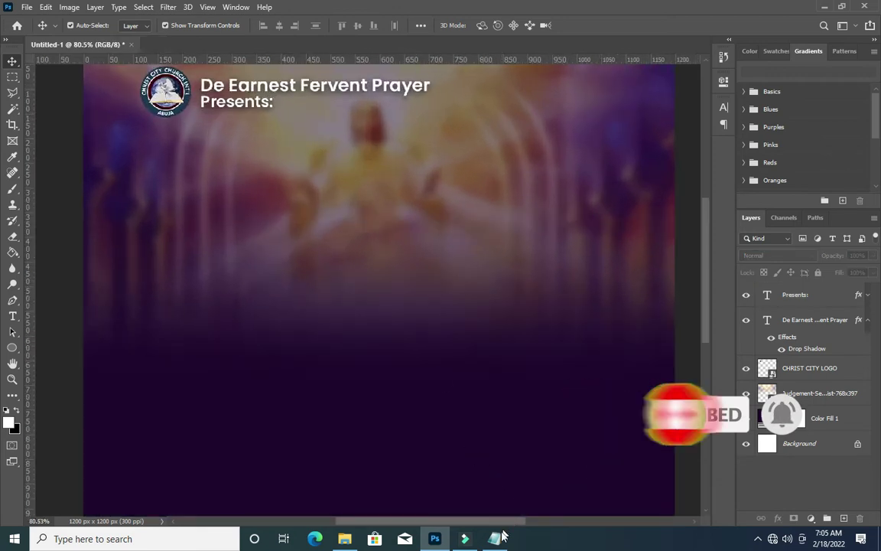
# Duplicate the Presents: line lower on the flyer and change its text to '7DAYS PROGRAMME'.
pyautogui.hotkey('alt', 'Tab')
pyautogui.moveTo(255, 198); pyautogui.dragTo(177, 197)
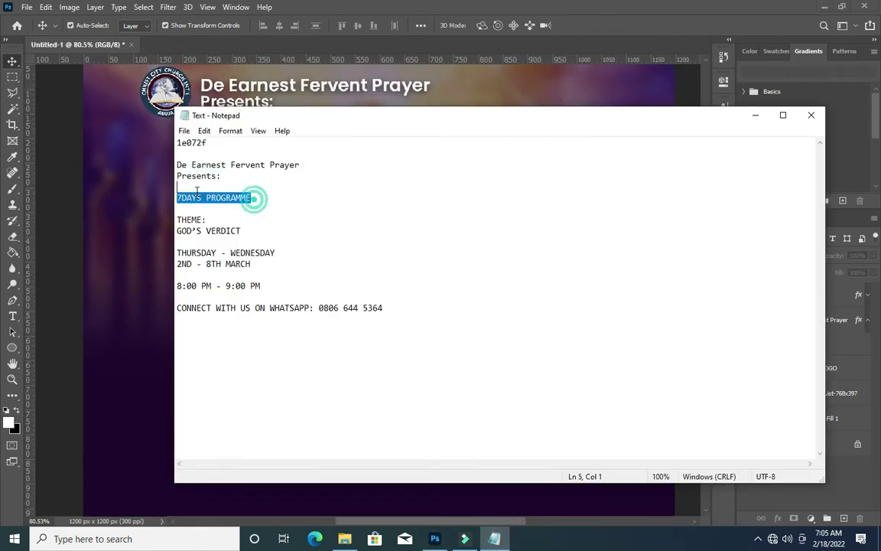
pyautogui.hotkey('ctrl', 'c')
pyautogui.click(754, 117)
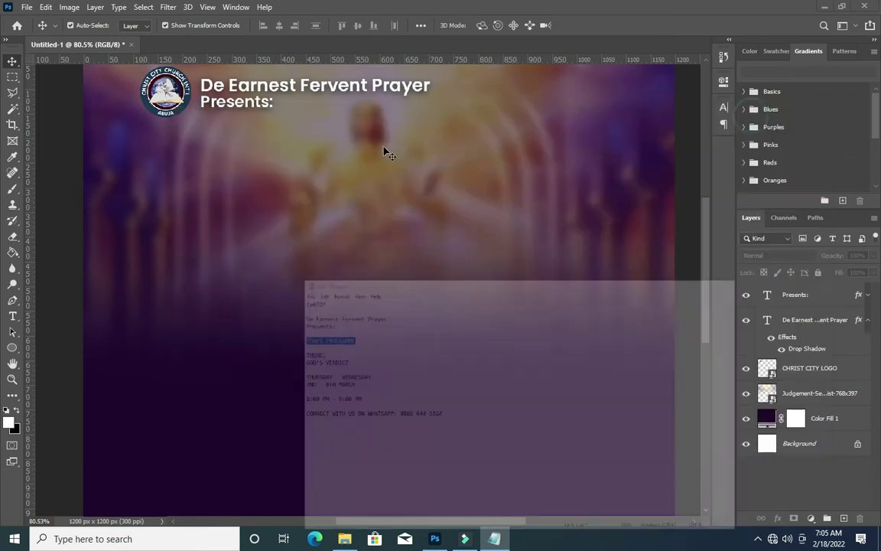
pyautogui.click(258, 106)
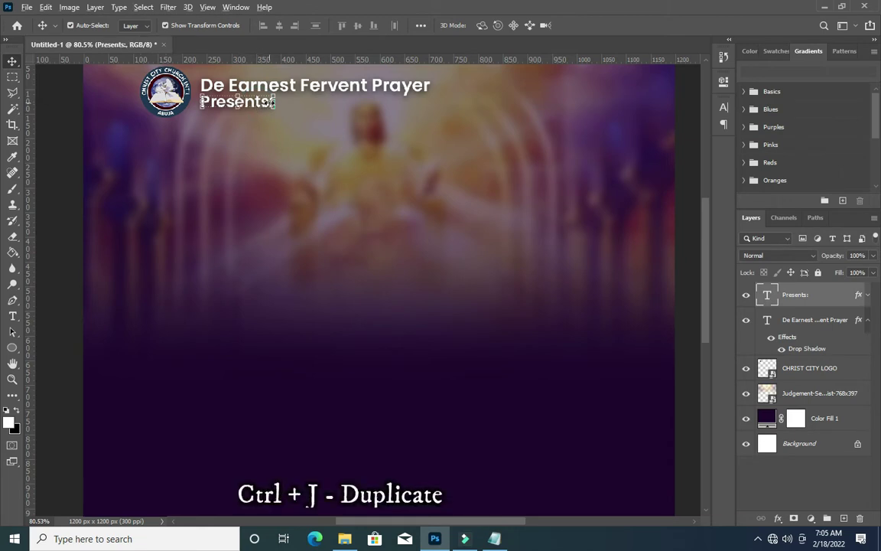
pyautogui.moveTo(270, 102); pyautogui.dragTo(253, 220)
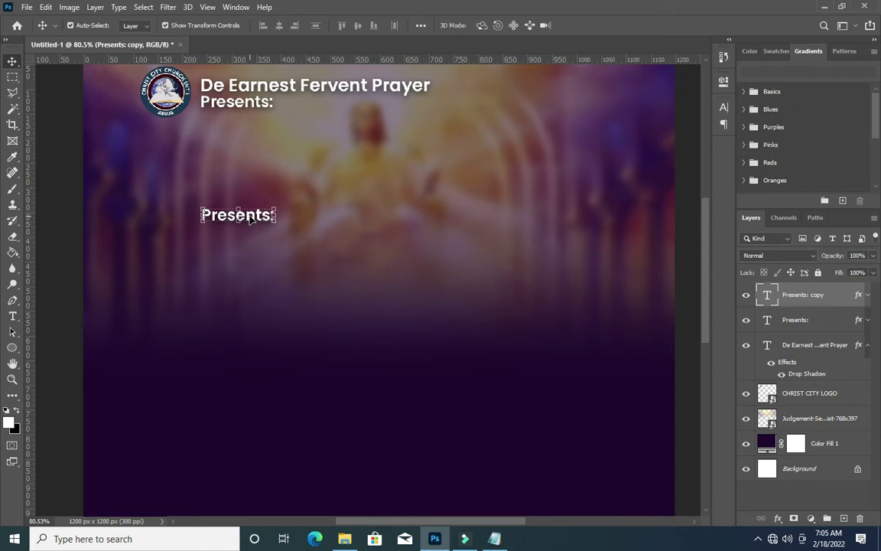
pyautogui.doubleClick(251, 216)
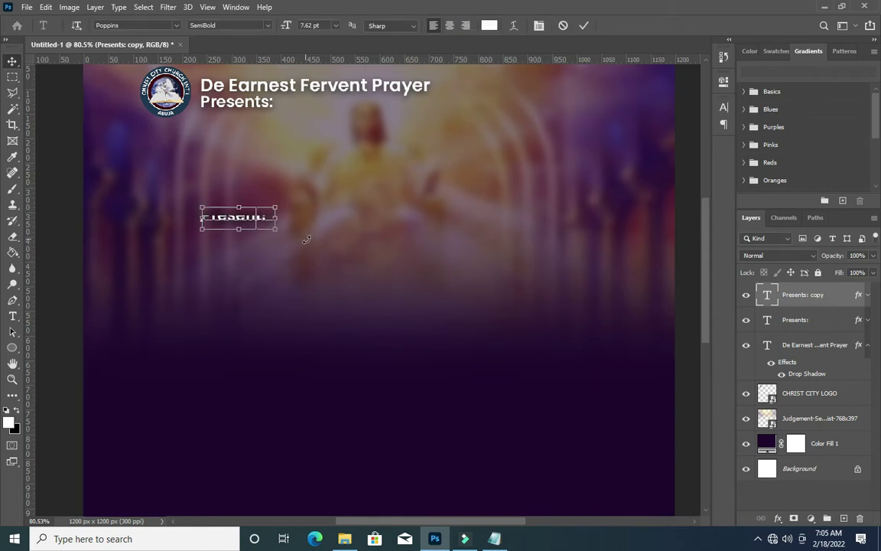
pyautogui.hotkey('ctrl', 'v')
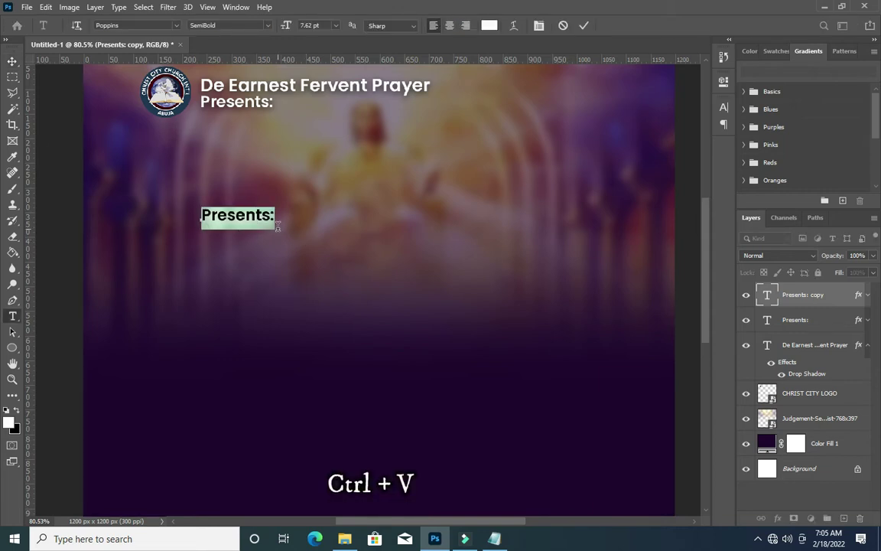
pyautogui.write('7DAYS PROGRAMME')
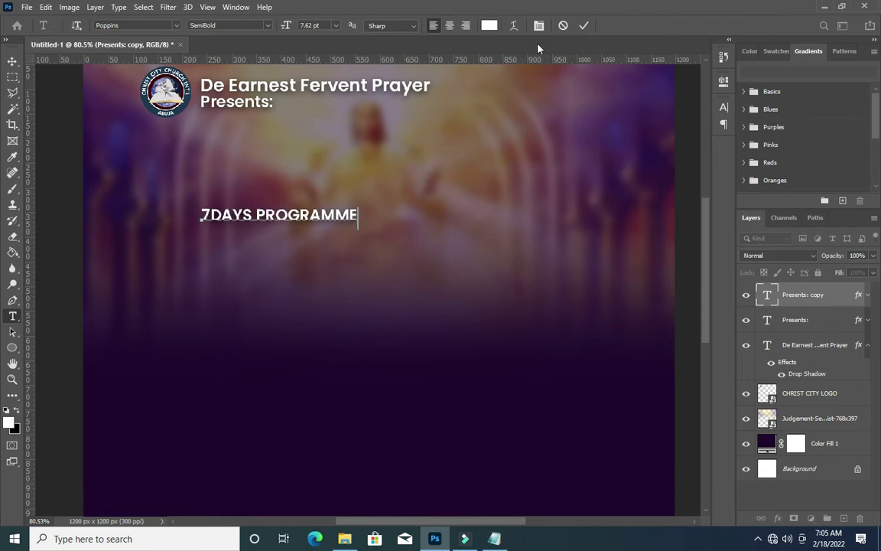
pyautogui.click(581, 27)
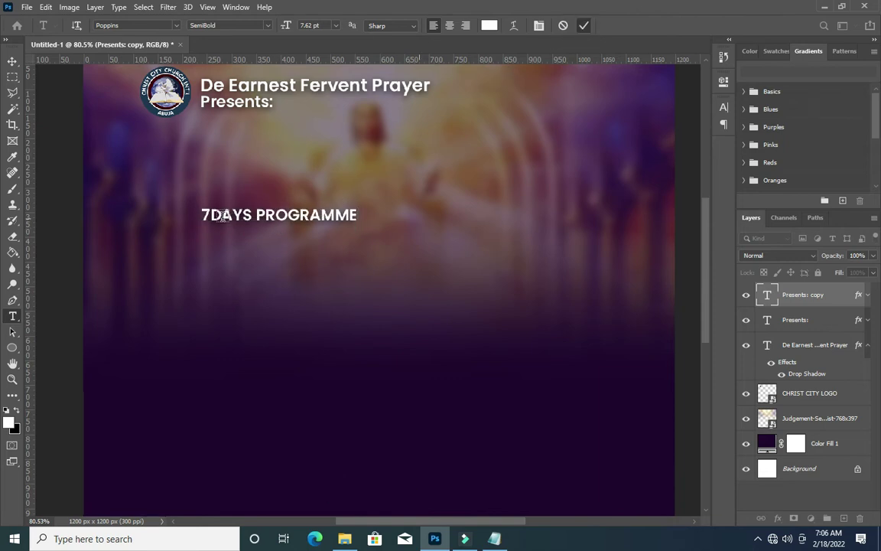
# Enlarge the '7' in 7DAYS PROGRAMME well above the other letters.
pyautogui.moveTo(209, 215); pyautogui.dragTo(201, 215)
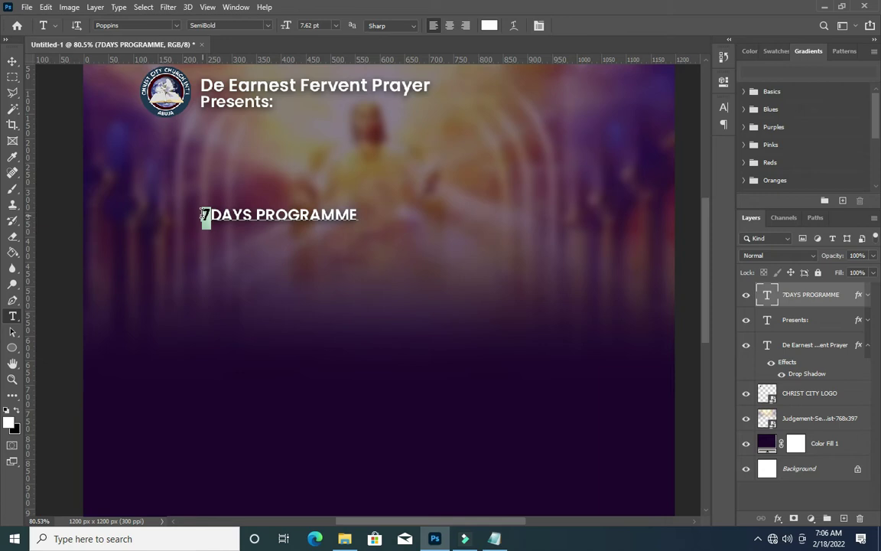
pyautogui.moveTo(285, 25)
pyautogui.mouseDown()
pyautogui.moveTo(304, 29)
pyautogui.moveTo(295, 29)
pyautogui.mouseUp()
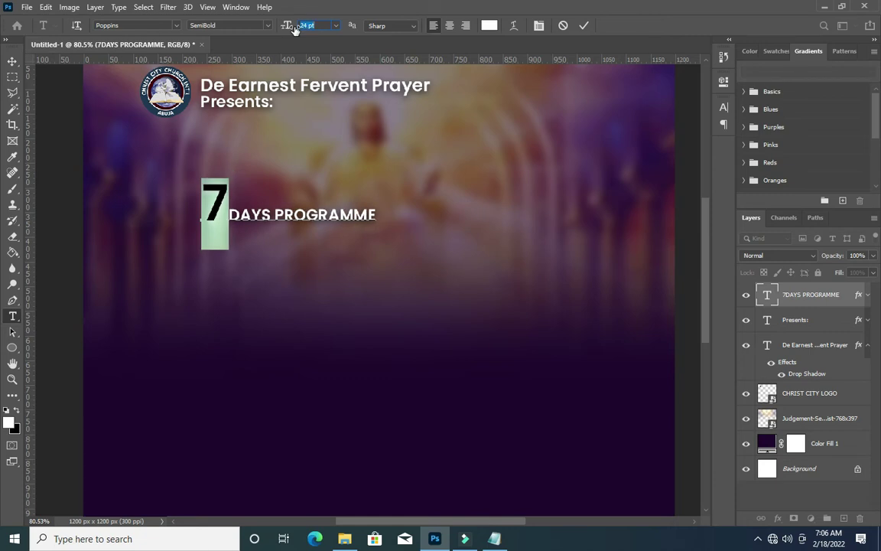
pyautogui.moveTo(294, 28); pyautogui.dragTo(293, 27)
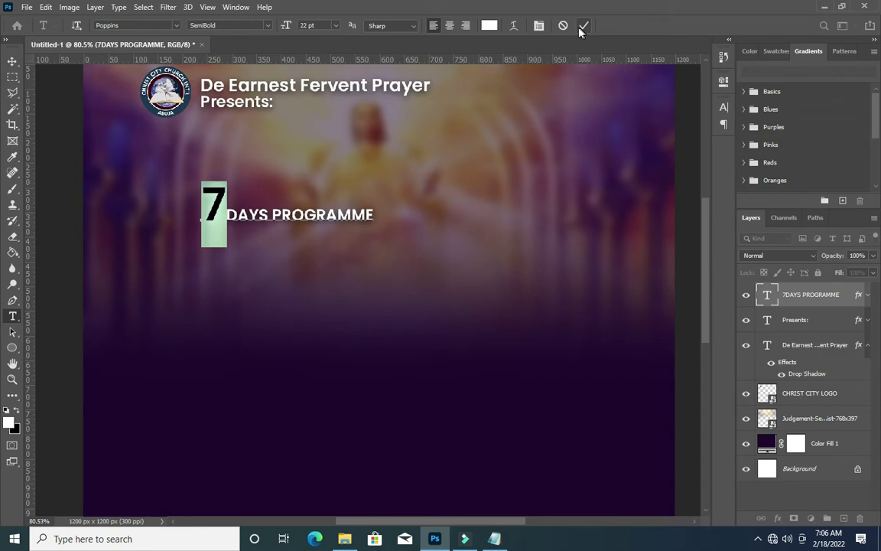
pyautogui.moveTo(286, 26); pyautogui.dragTo(280, 26)
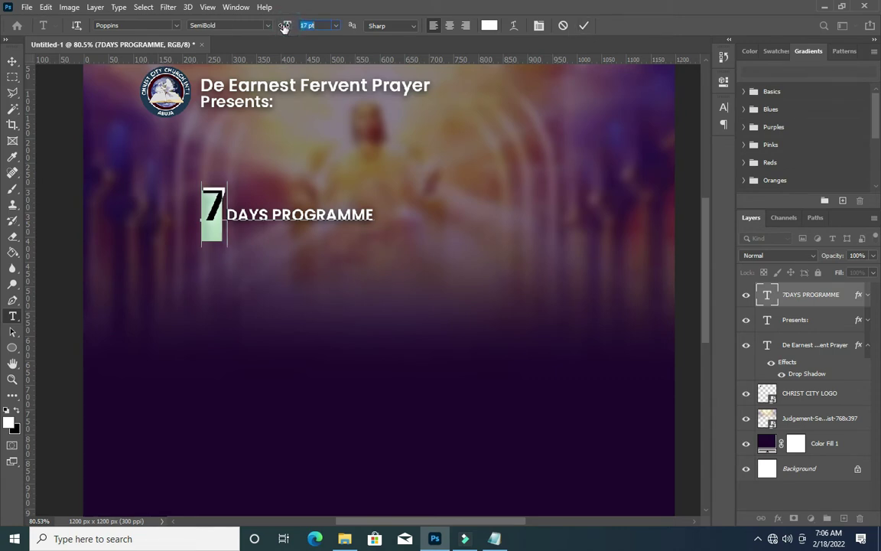
pyautogui.click(580, 26)
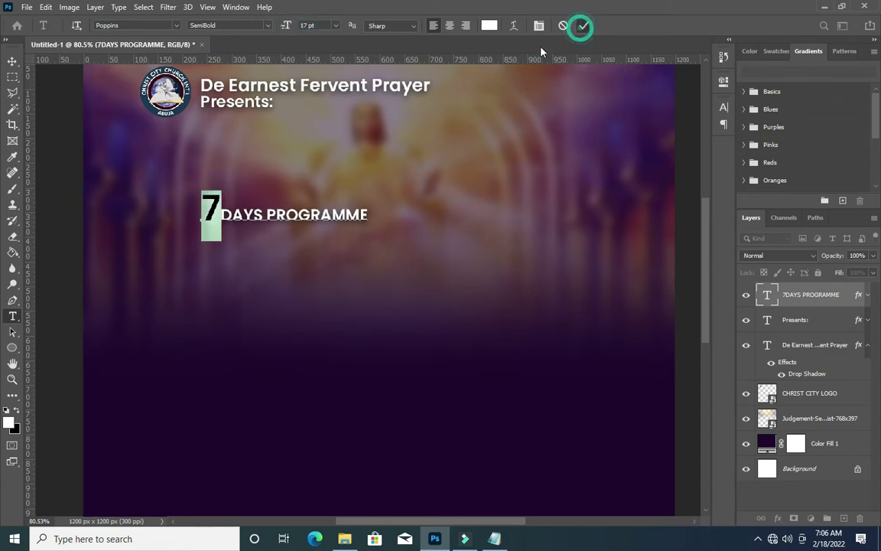
pyautogui.click(13, 60)
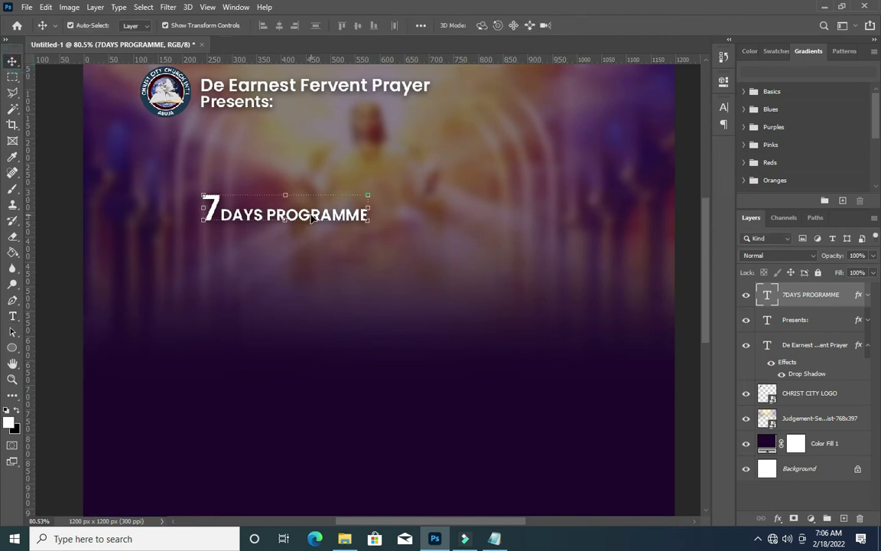
# Centre the 7DAYS PROGRAMME line horizontally and scale it up to about 158%.
pyautogui.moveTo(311, 218); pyautogui.dragTo(400, 240)
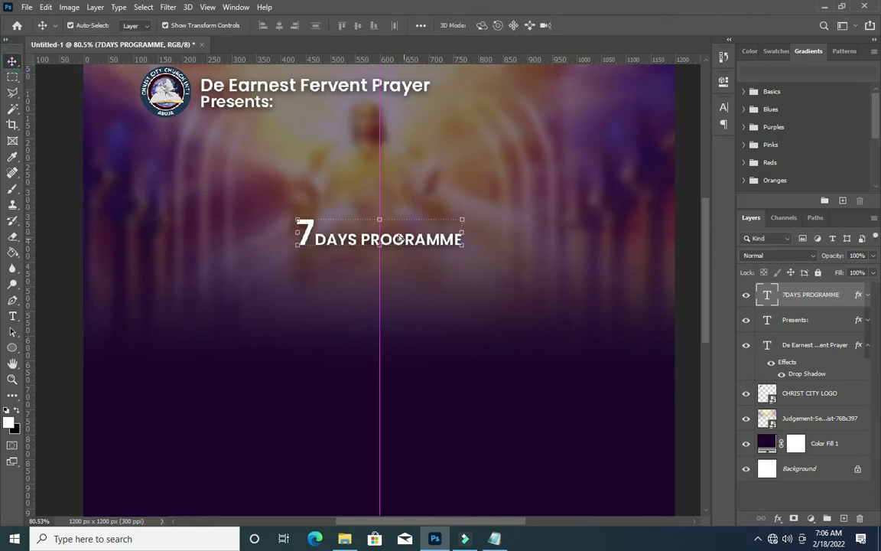
pyautogui.scroll(-1, 400, 240)
pyautogui.scroll(-1, 394, 236)
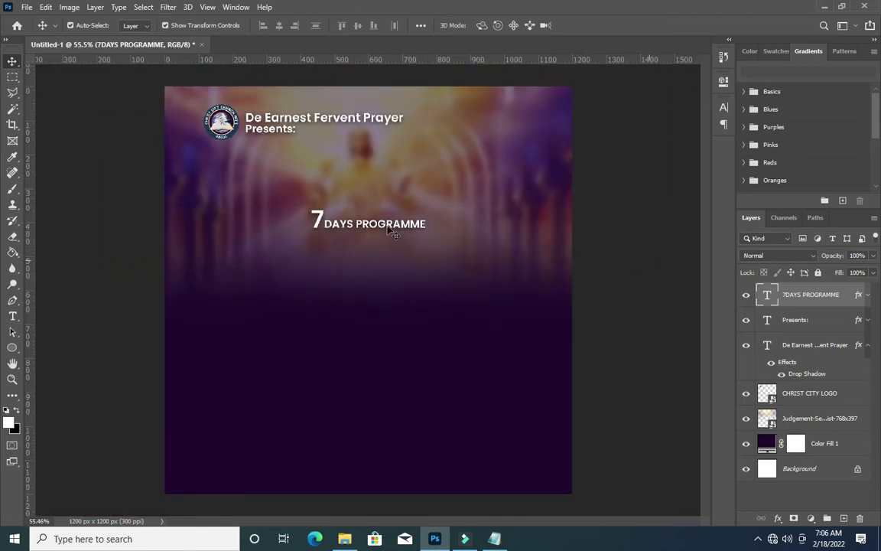
pyautogui.scroll(1, 365, 227)
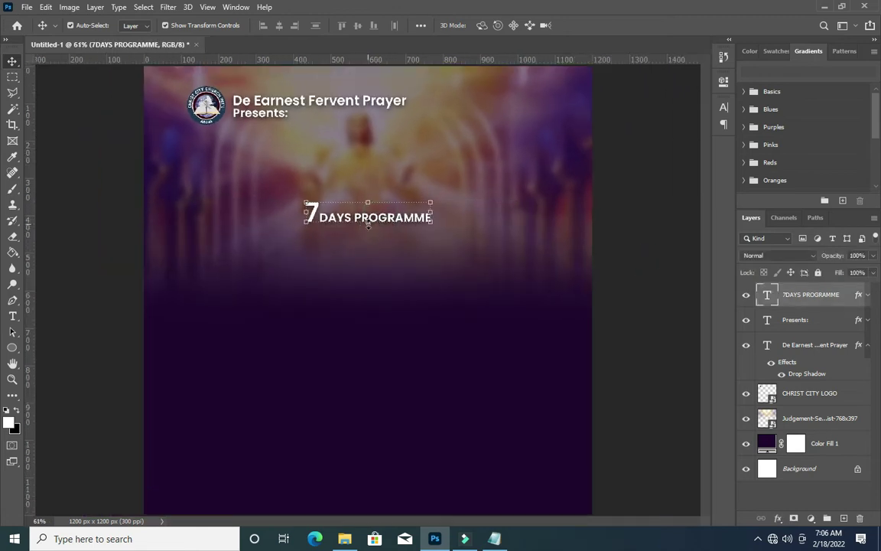
pyautogui.hotkey('ctrl', 't')
pyautogui.moveTo(368, 222); pyautogui.dragTo(369, 189)
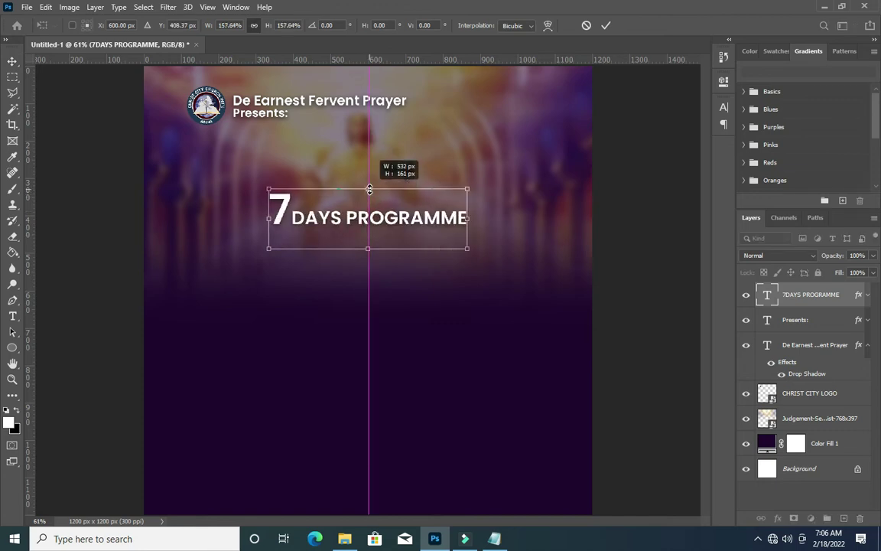
pyautogui.click(606, 25)
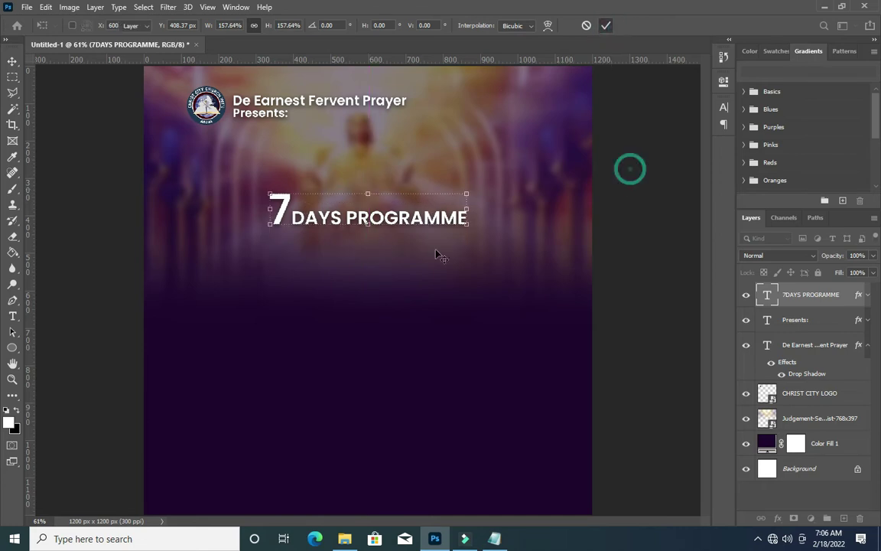
pyautogui.hotkey('ctrl', '0')
pyautogui.scroll(4, 344, 233)
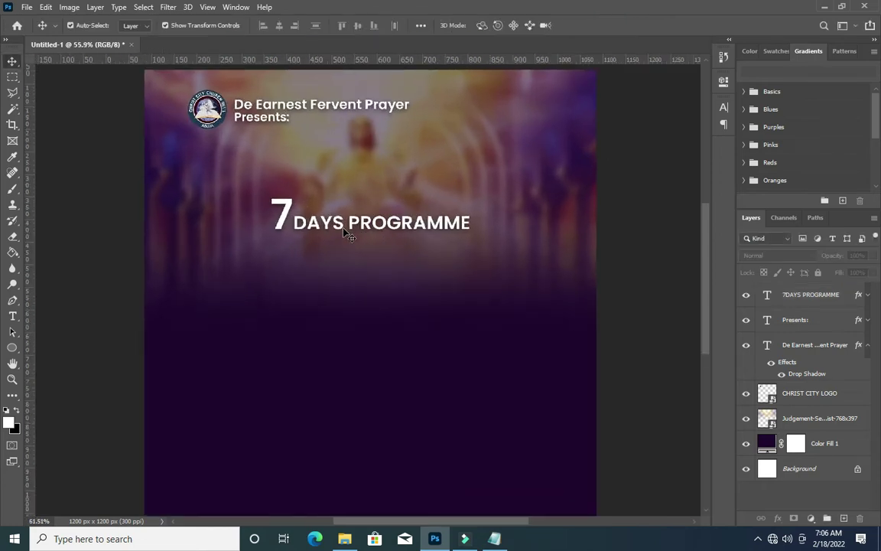
# Copy 'THEME:' from the Notepad notes and paste it as new text below the heading.
pyautogui.click(494, 538)
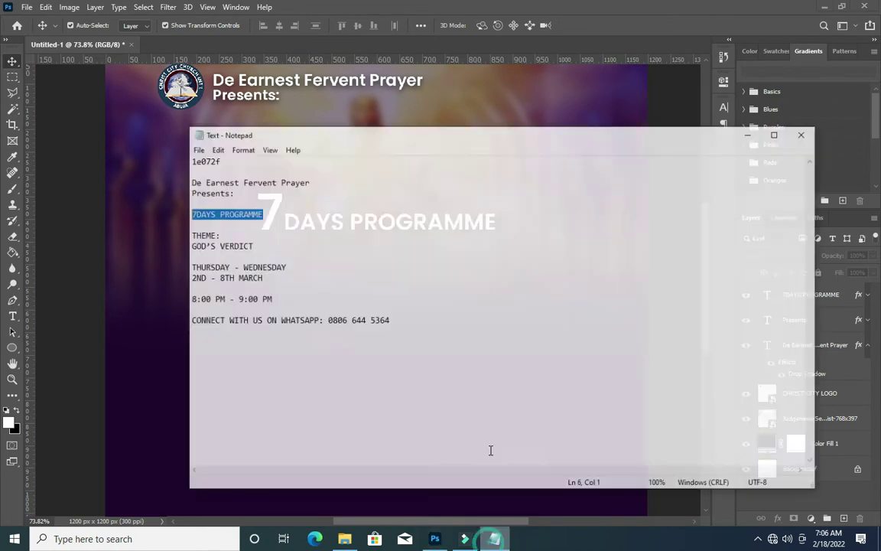
pyautogui.moveTo(211, 220); pyautogui.dragTo(177, 221)
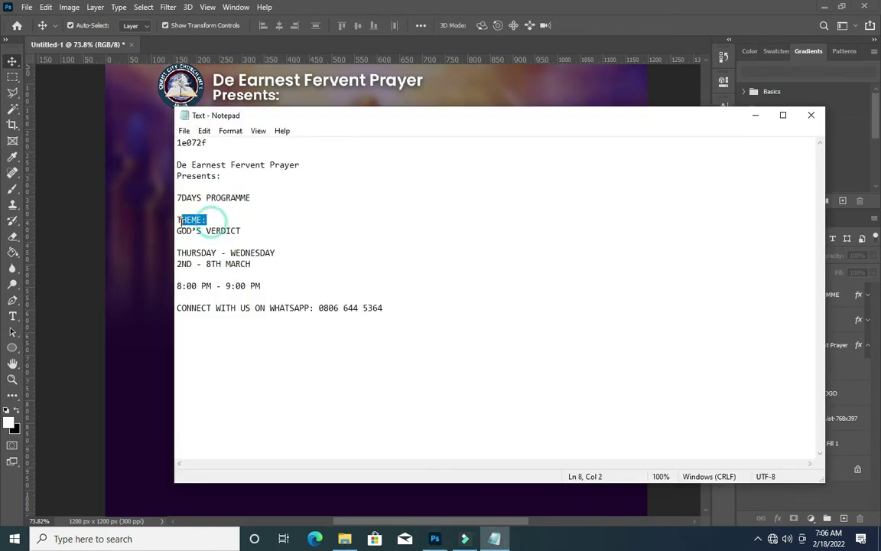
pyautogui.hotkey('ctrl', 'c')
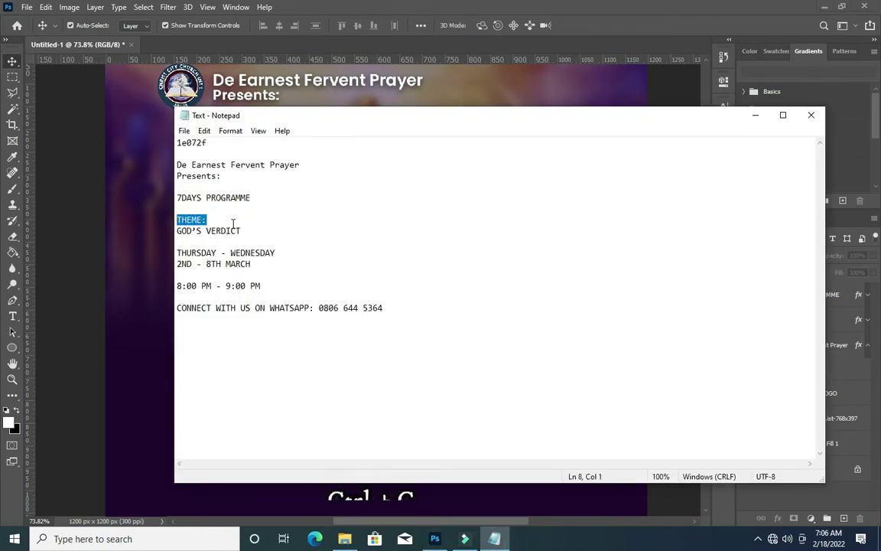
pyautogui.click(752, 115)
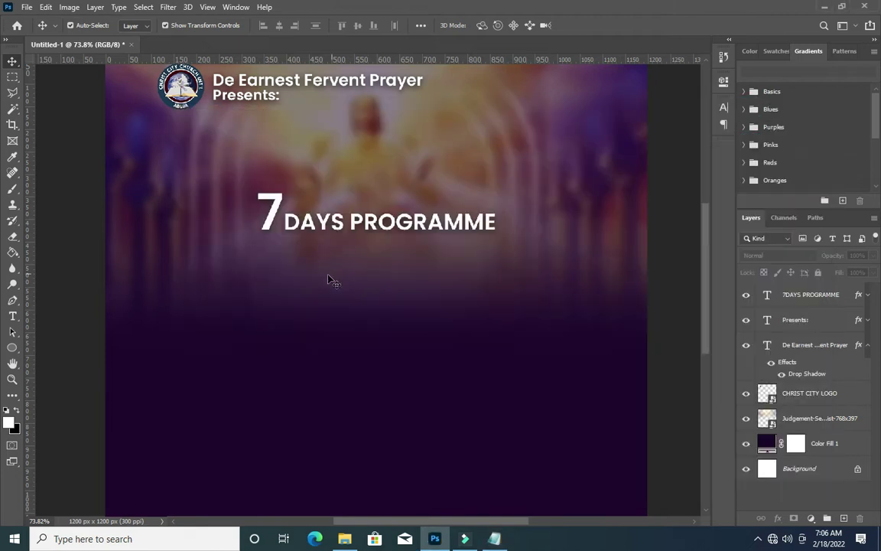
pyautogui.press('t')
pyautogui.click(325, 283)
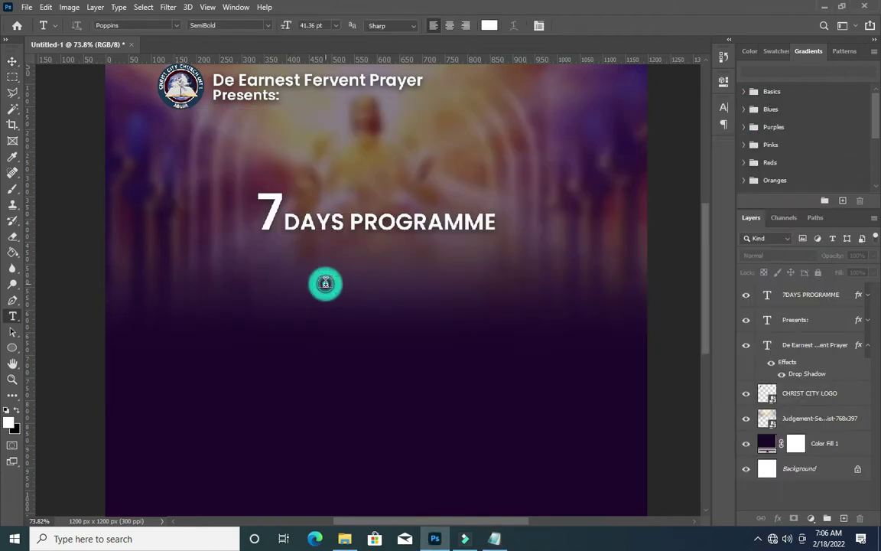
pyautogui.hotkey('ctrl', 'v')
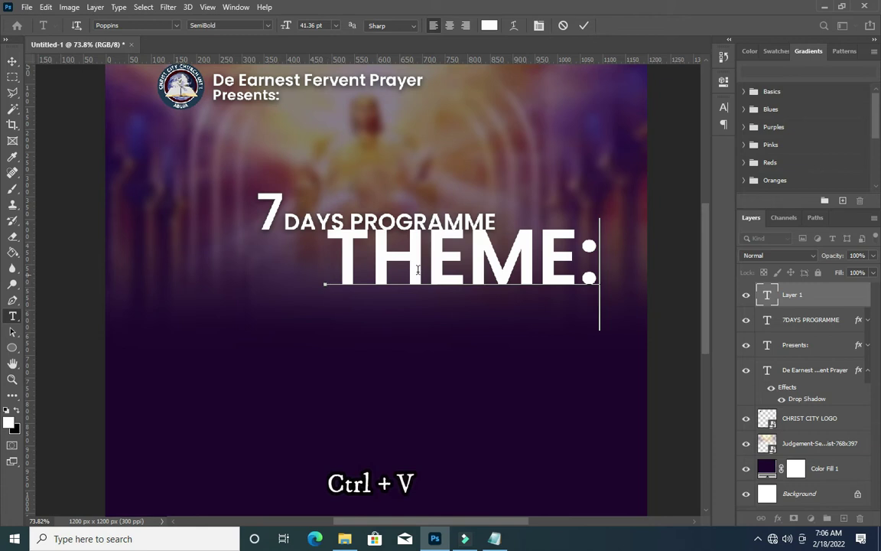
# Shrink the THEME: text and centre it horizontally on the flyer.
pyautogui.press('Escape')
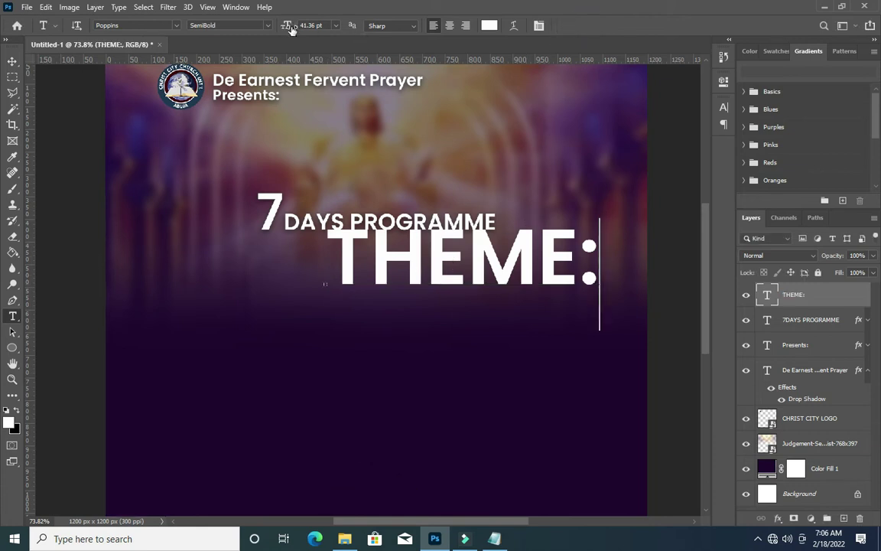
pyautogui.moveTo(270, 26); pyautogui.dragTo(269, 26)
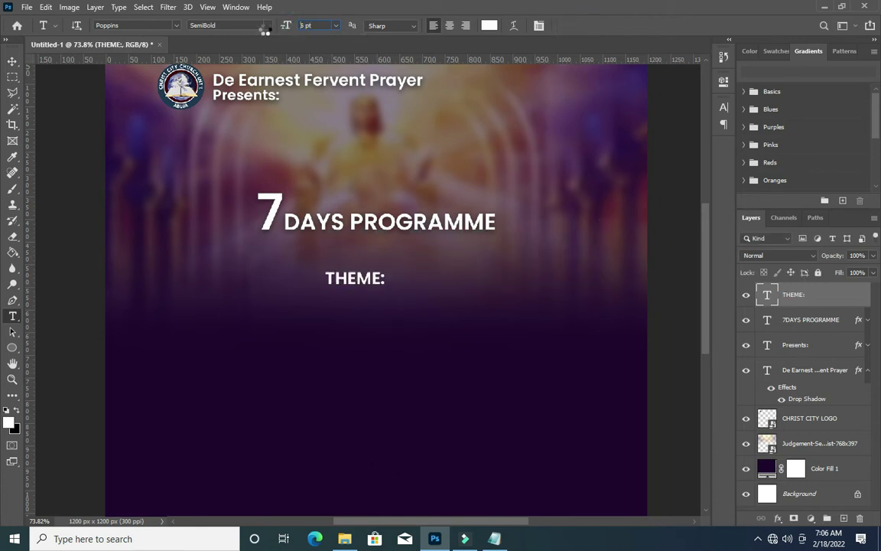
pyautogui.click(12, 60)
pyautogui.moveTo(340, 292); pyautogui.dragTo(341, 295)
pyautogui.hotkey('ctrl', 'a')
pyautogui.click(279, 25)
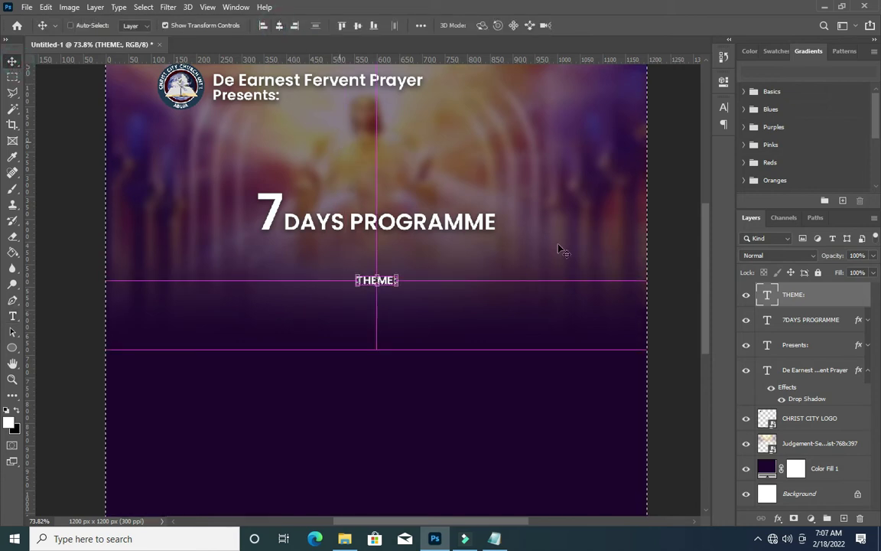
pyautogui.hotkey('ctrl', 'd')
pyautogui.scroll(-3, 354, 286)
pyautogui.scroll(4, 356, 277)
pyautogui.scroll(-1, 359, 279)
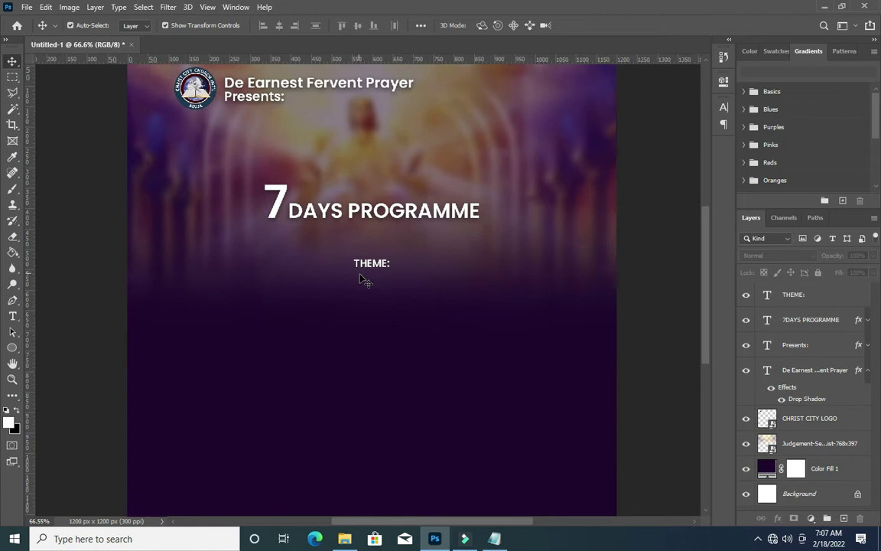
pyautogui.scroll(2, 362, 279)
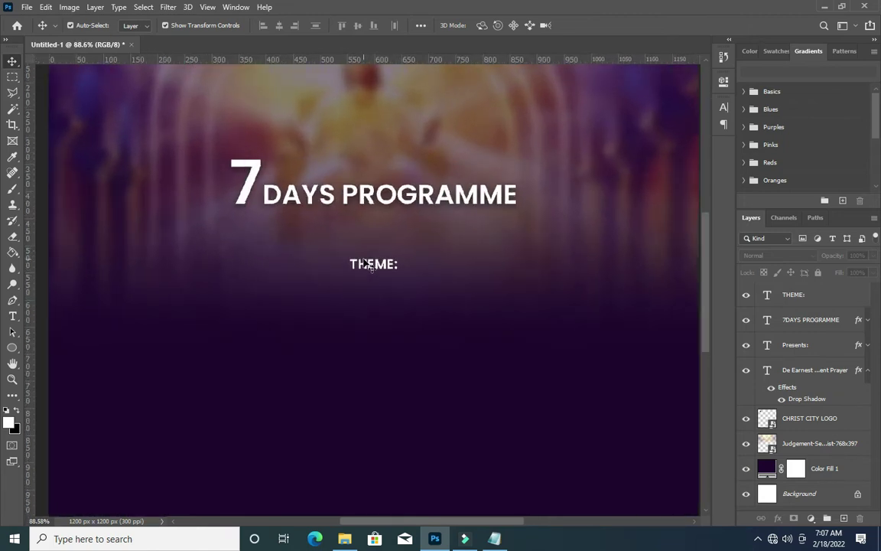
# Start drawing a rectangle below THEME: with the Rectangle Tool.
pyautogui.rightClick(13, 347)
pyautogui.click(54, 347)
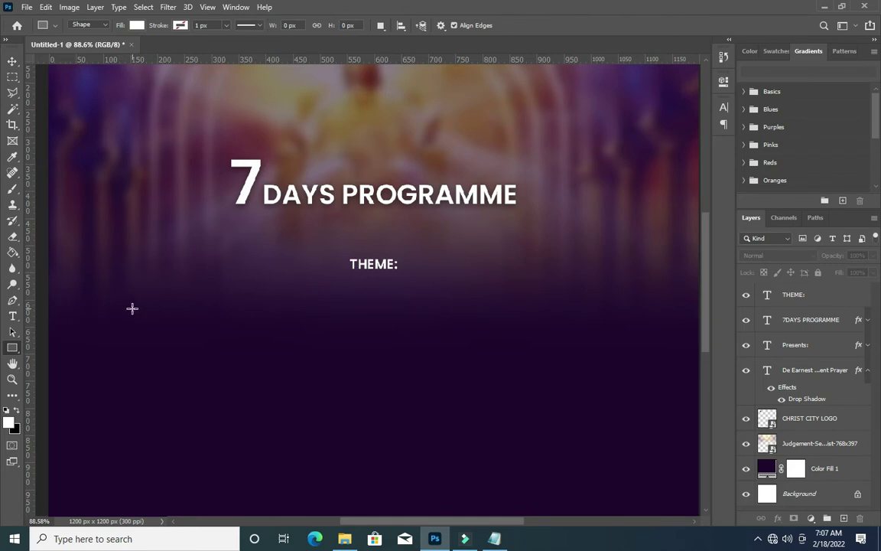
pyautogui.moveTo(128, 304)
pyautogui.mouseDown()
pyautogui.moveTo(291, 448)
pyautogui.moveTo(307, 452)
pyautogui.mouseUp()
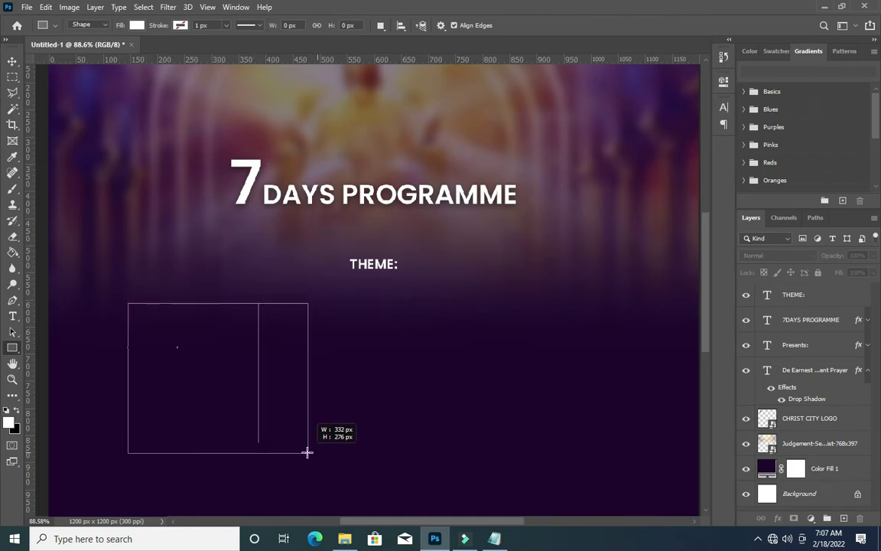
# Finish sizing the rectangle and set it to no fill.
pyautogui.moveTo(307, 452); pyautogui.dragTo(316, 459)
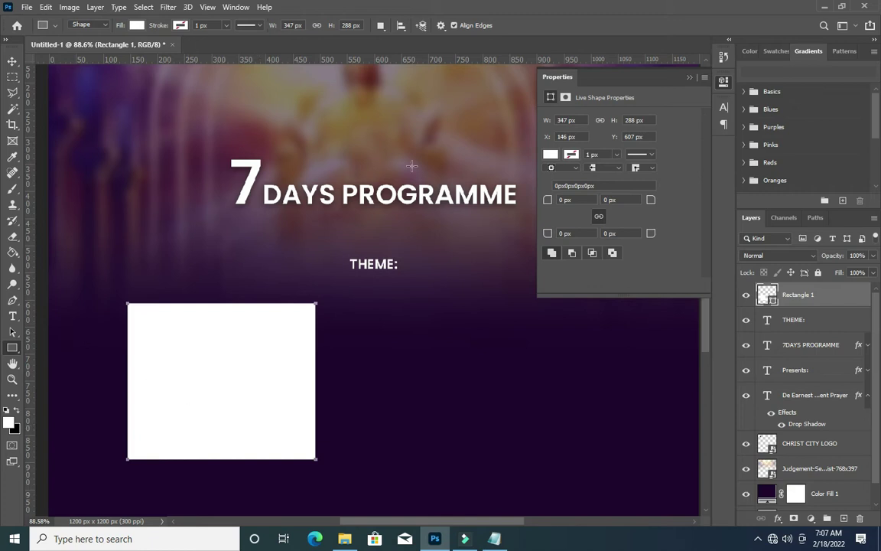
pyautogui.click(550, 155)
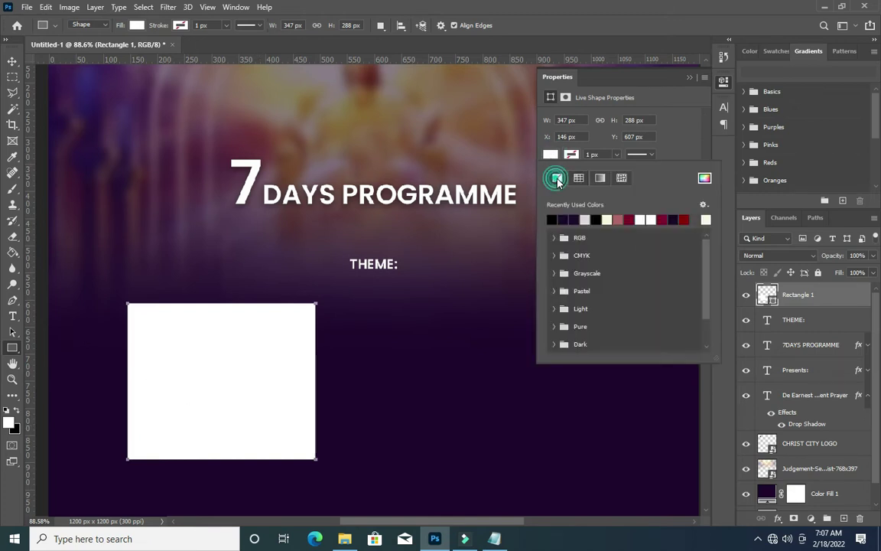
pyautogui.click(557, 178)
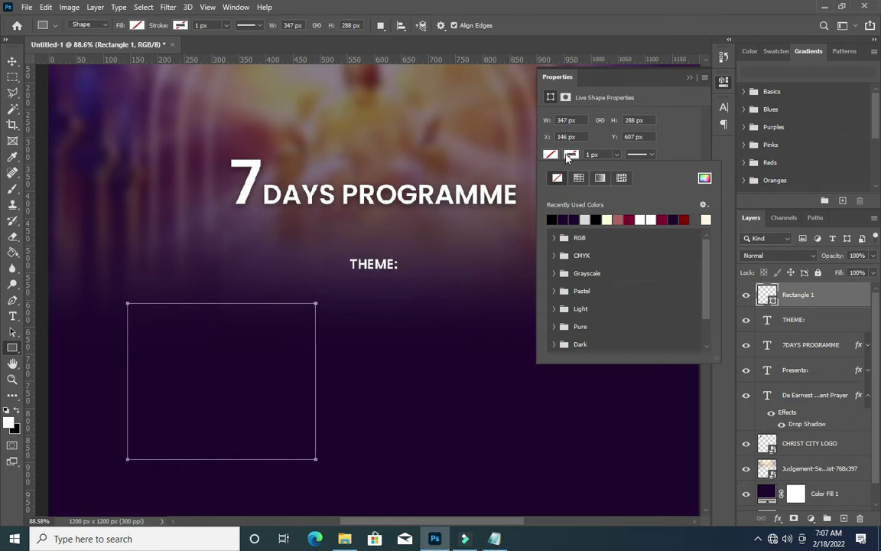
# Make the rectangle's outline colour white.
pyautogui.click(571, 155)
pyautogui.click(571, 155)
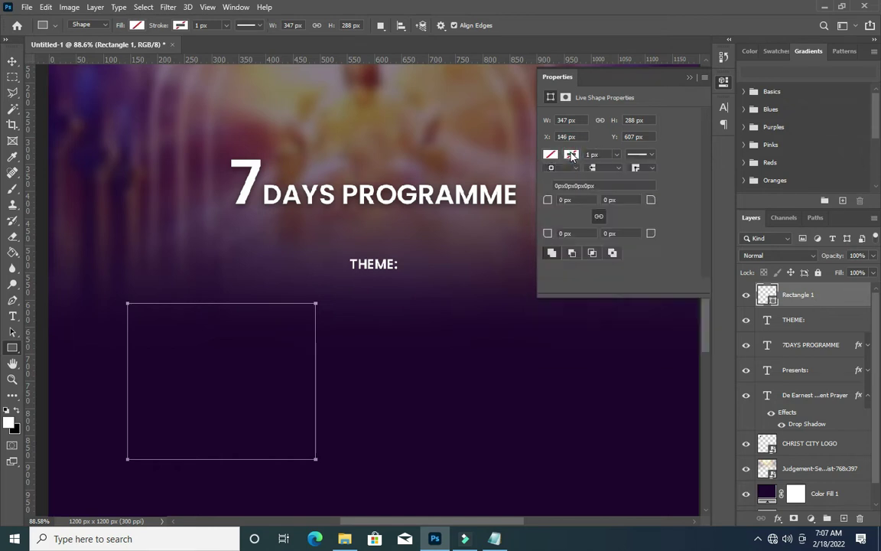
pyautogui.click(571, 156)
pyautogui.click(585, 219)
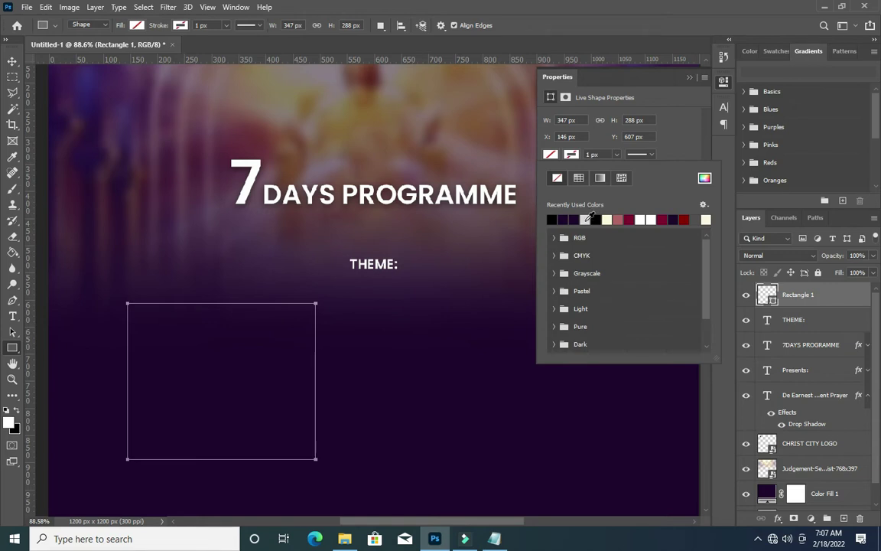
pyautogui.click(571, 155)
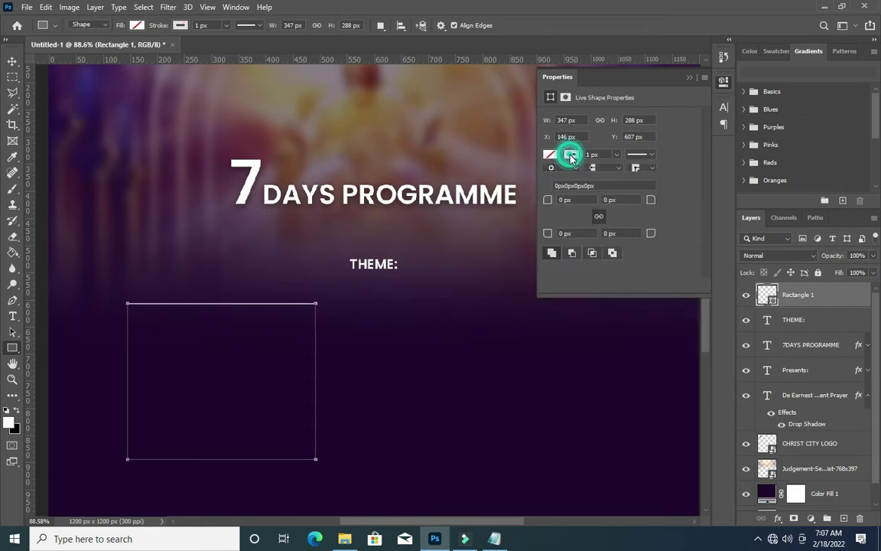
pyautogui.click(652, 219)
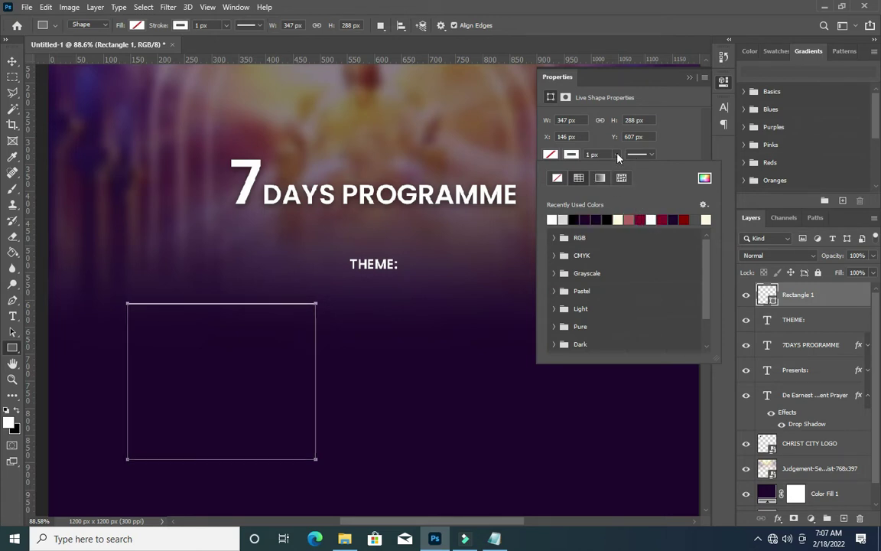
# Set the rectangle outline thickness to 3 px.
pyautogui.click(618, 157)
pyautogui.click(617, 170)
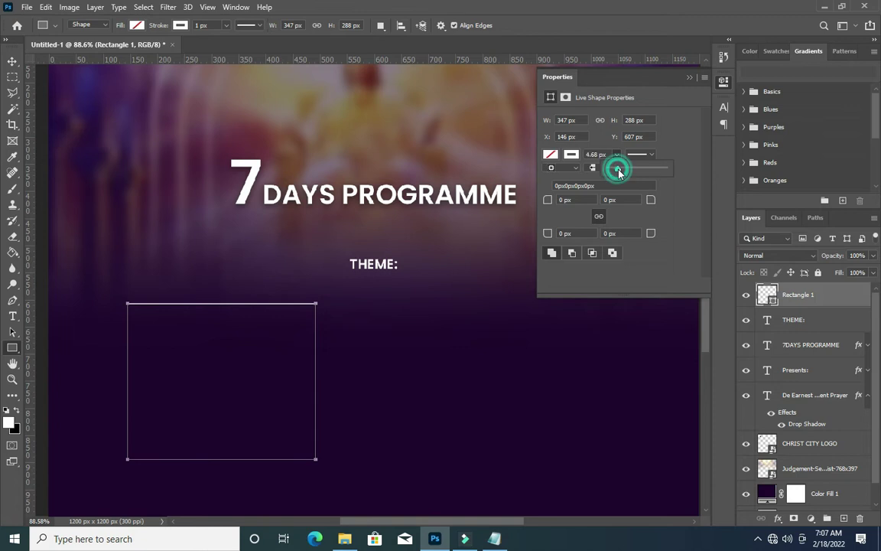
pyautogui.click(603, 153)
pyautogui.write('3')
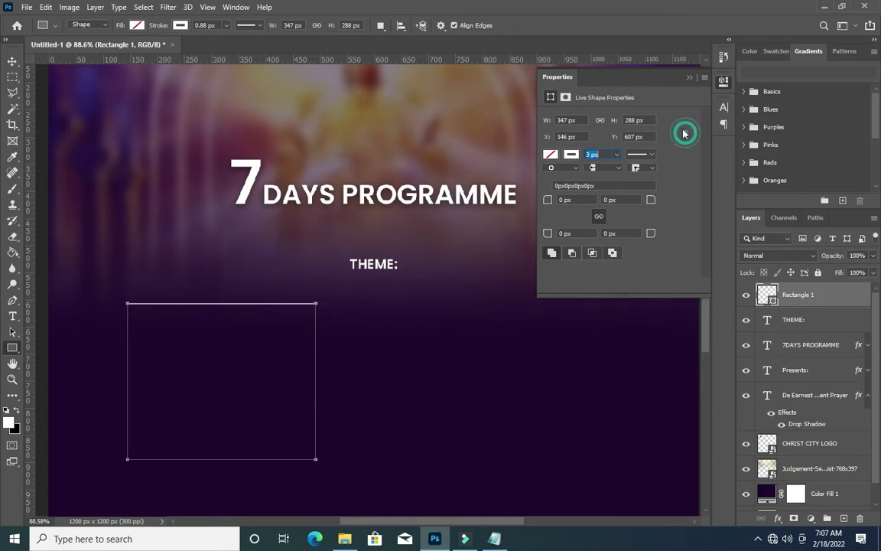
pyautogui.click(688, 78)
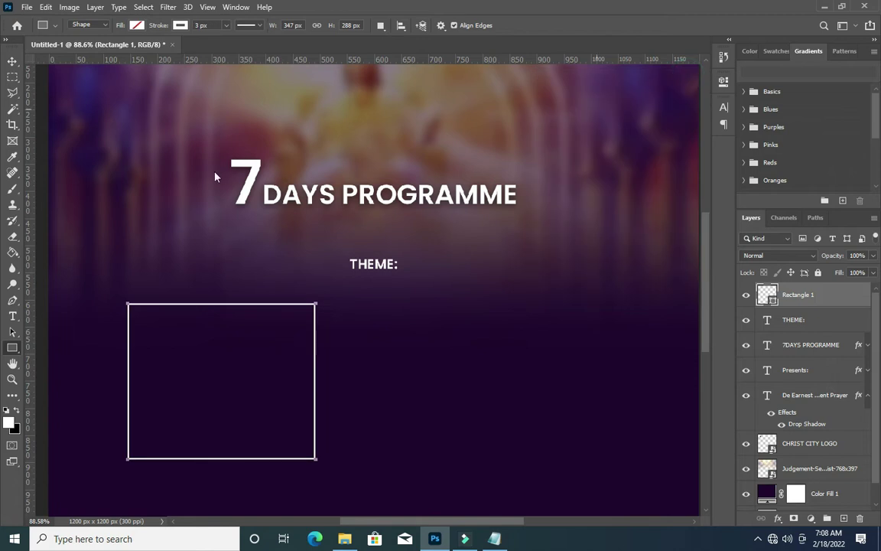
# Convert Rectangle 1 to a Smart Object, then rasterize the layer.
pyautogui.click(12, 60)
pyautogui.scroll(-2, 336, 386)
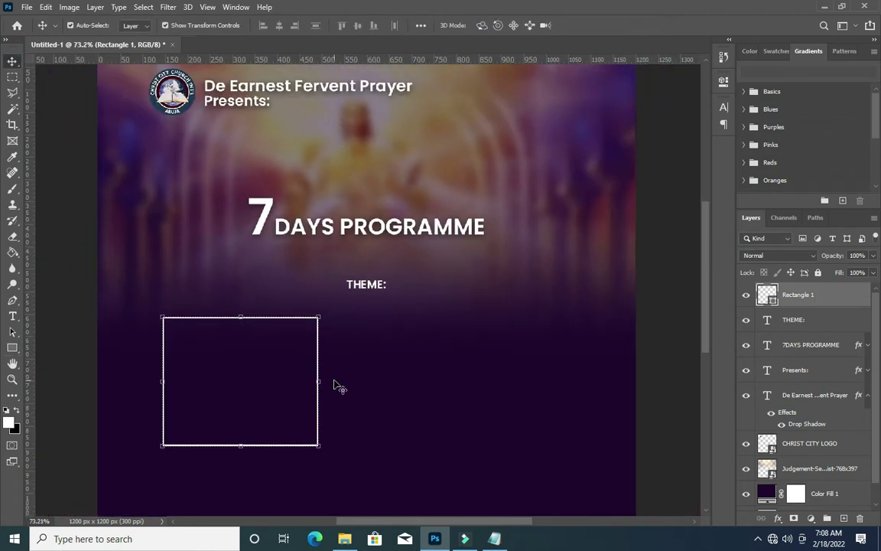
pyautogui.scroll(1, 276, 388)
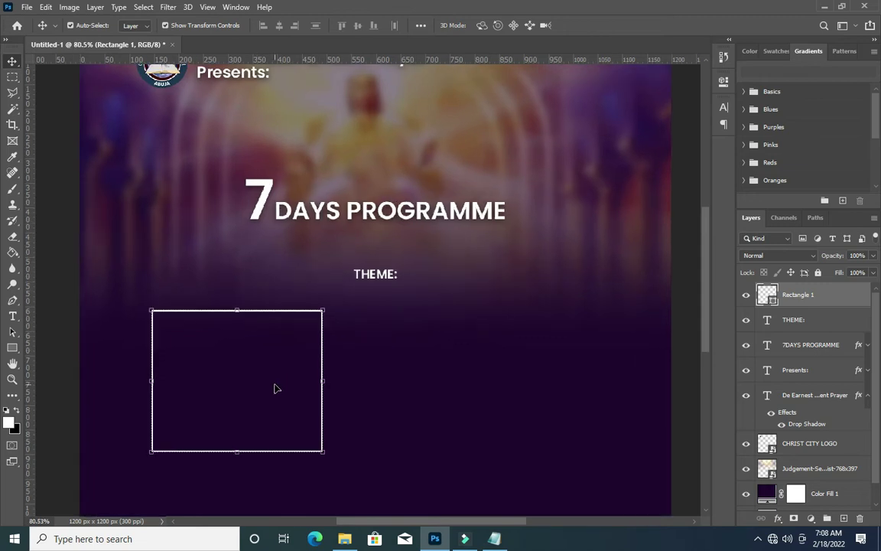
pyautogui.scroll(1, 277, 388)
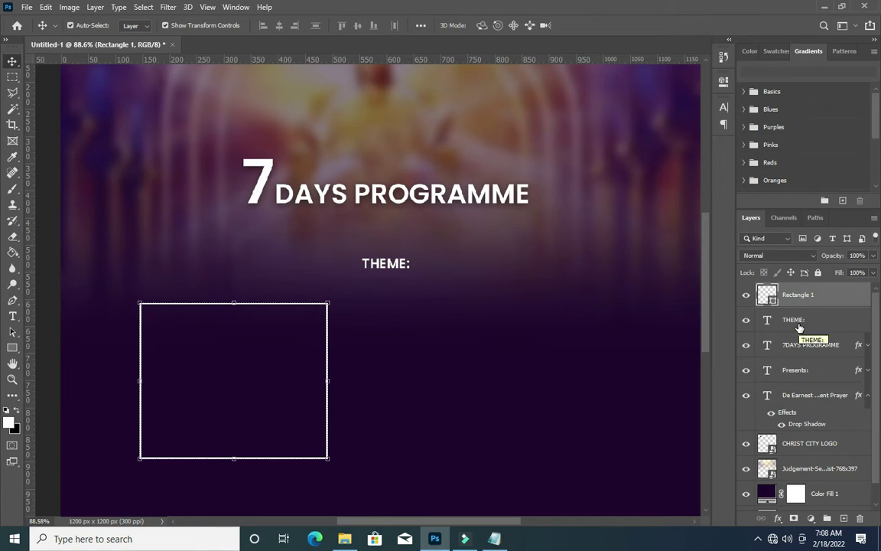
pyautogui.rightClick(797, 297)
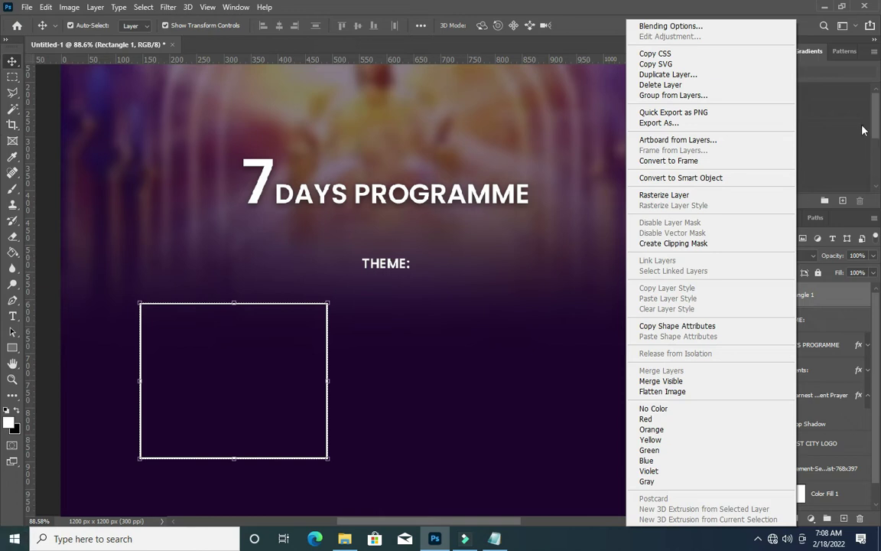
pyautogui.click(680, 178)
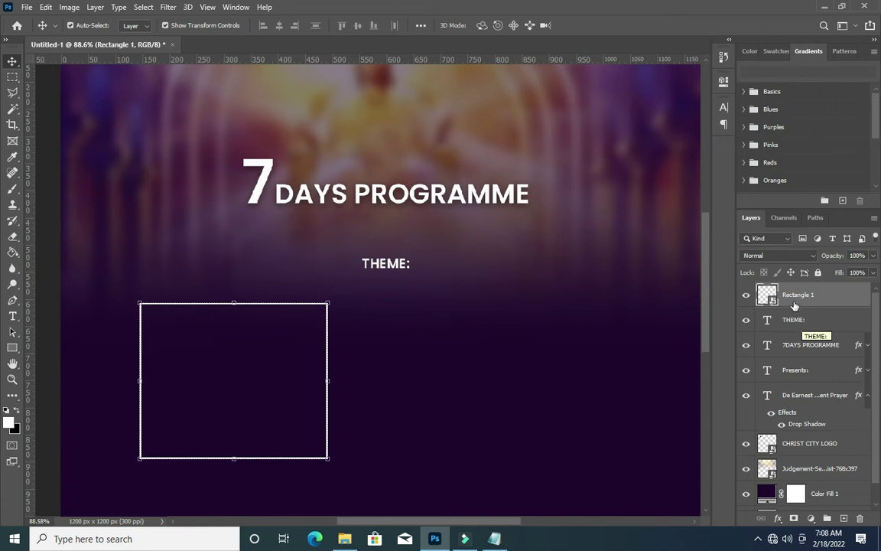
pyautogui.rightClick(765, 295)
pyautogui.click(675, 222)
# Polygonal-lasso the right side and lower-right part of the rectangle outline.
pyautogui.click(12, 92)
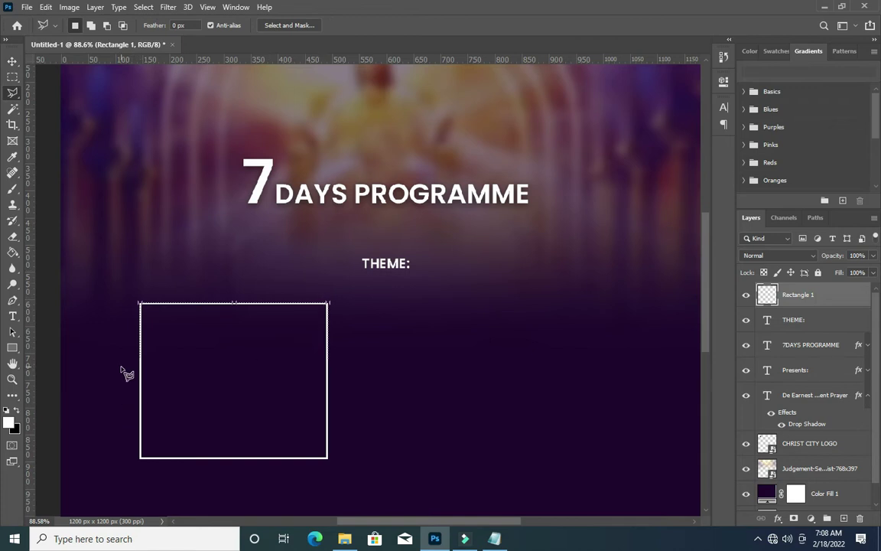
pyautogui.scroll(2, 131, 459)
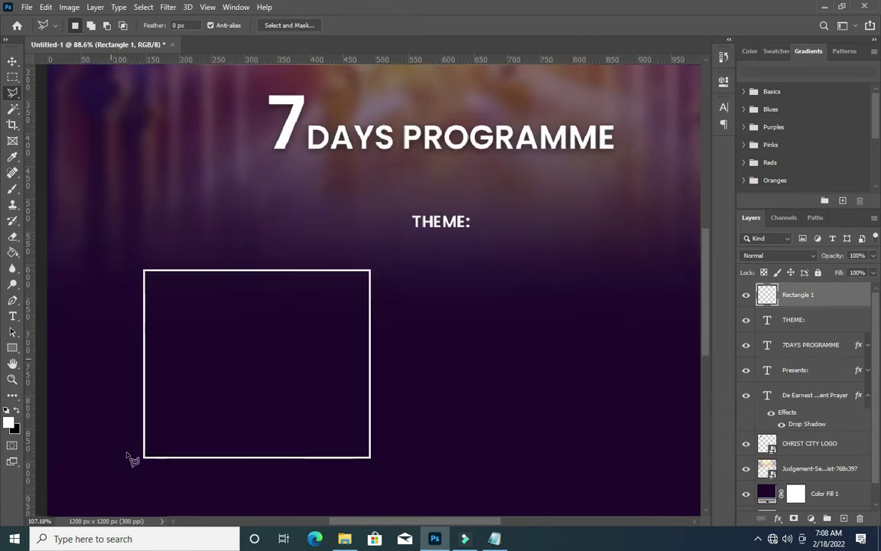
pyautogui.moveTo(133, 450); pyautogui.dragTo(232, 451)
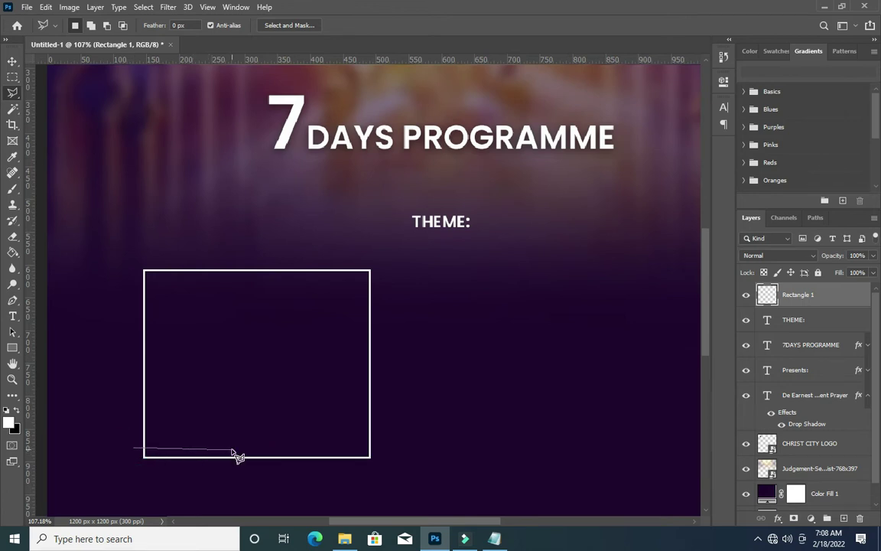
pyautogui.click(228, 449)
pyautogui.click(353, 285)
pyautogui.click(354, 247)
pyautogui.click(395, 260)
pyautogui.click(417, 356)
pyautogui.click(413, 467)
pyautogui.click(221, 481)
pyautogui.click(86, 478)
pyautogui.click(119, 453)
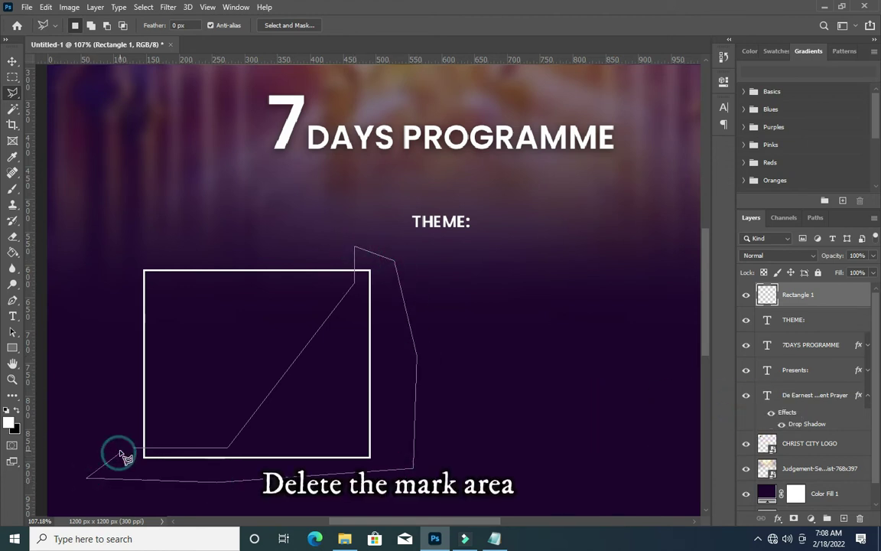
pyautogui.doubleClick(126, 455)
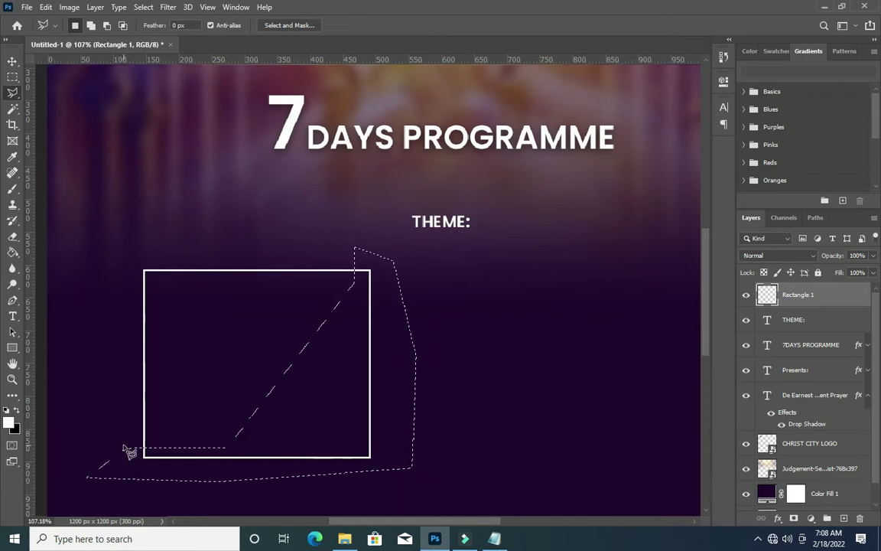
# Delete the selected outline to leave an L-shaped corner bracket, then deselect.
pyautogui.press('Delete')
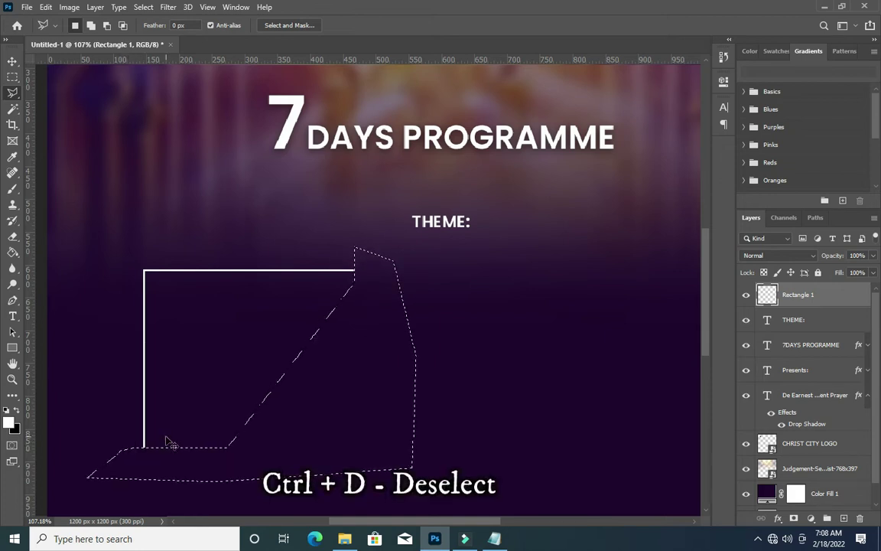
pyautogui.hotkey('ctrl', 'd')
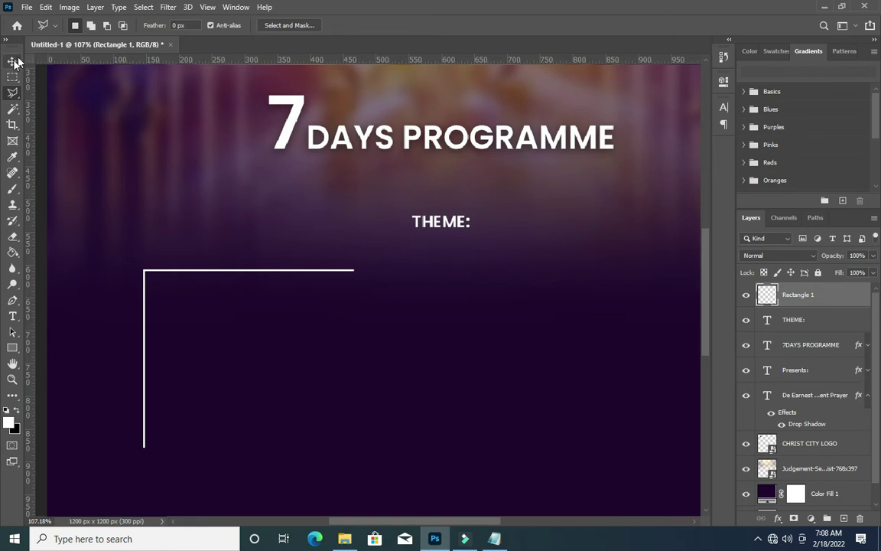
pyautogui.click(14, 61)
pyautogui.scroll(-2, 191, 147)
pyautogui.scroll(-2, 268, 224)
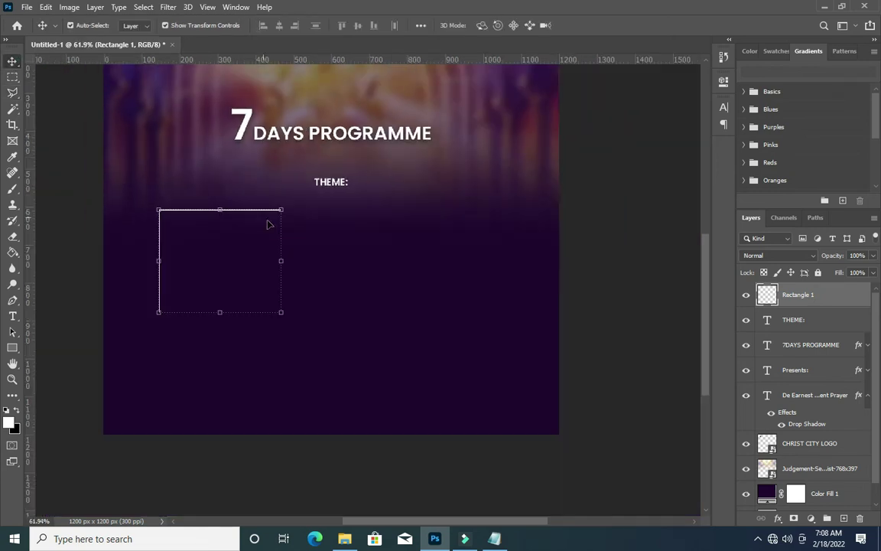
# Copy the GOD'S VERDICT line from the Notepad notes.
pyautogui.click(603, 304)
pyautogui.scroll(1, 281, 232)
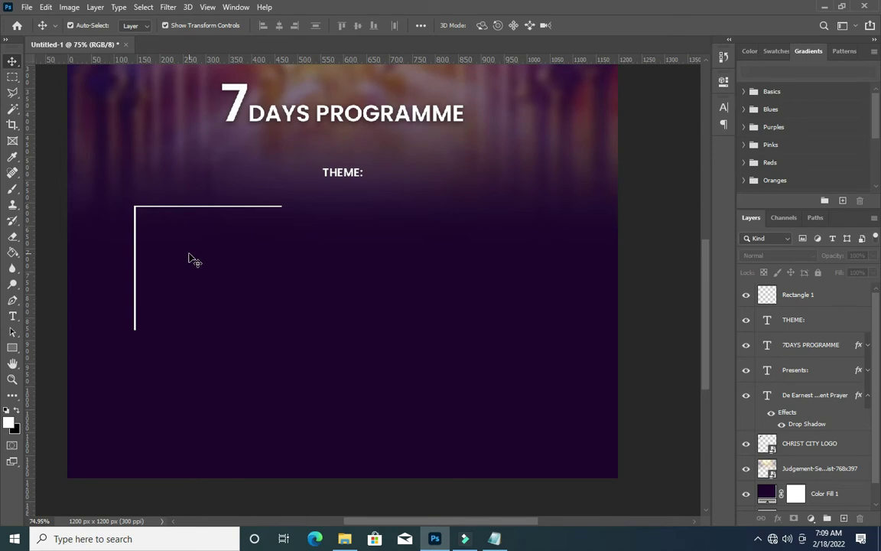
pyautogui.press('t')
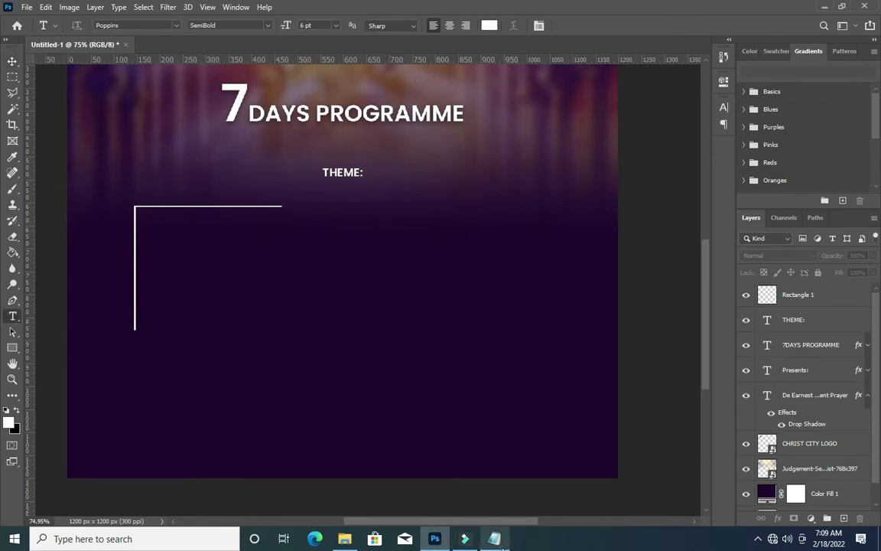
pyautogui.click(494, 539)
pyautogui.click(243, 230)
pyautogui.hotkey('shift', 'Home')
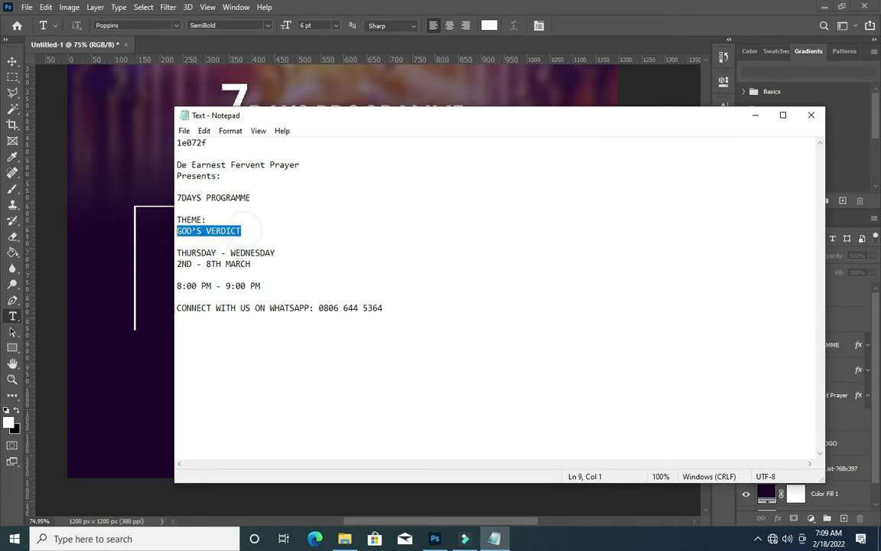
pyautogui.hotkey('ctrl', 'c')
pyautogui.click(755, 115)
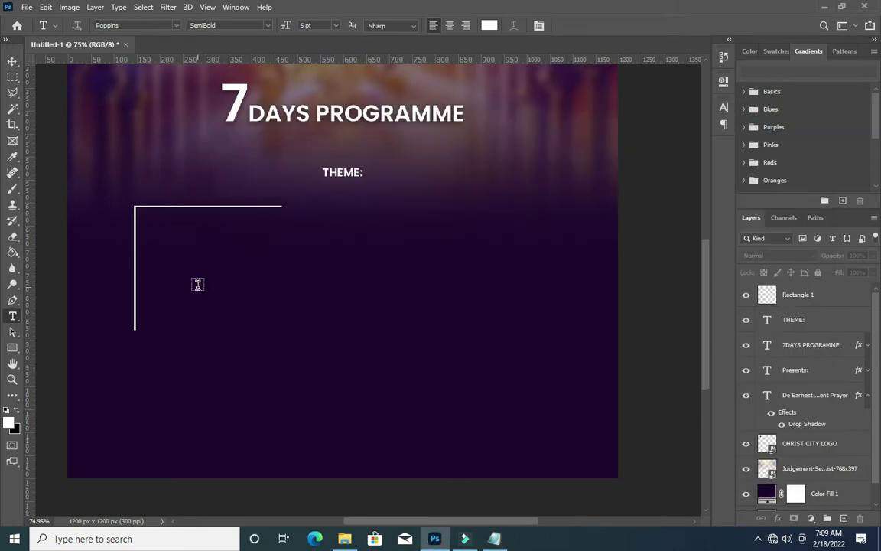
# Paste GOD'S VERDICT as text inside the bracket and enlarge it to 25 pt.
pyautogui.click(191, 250)
pyautogui.hotkey('ctrl', 'v')
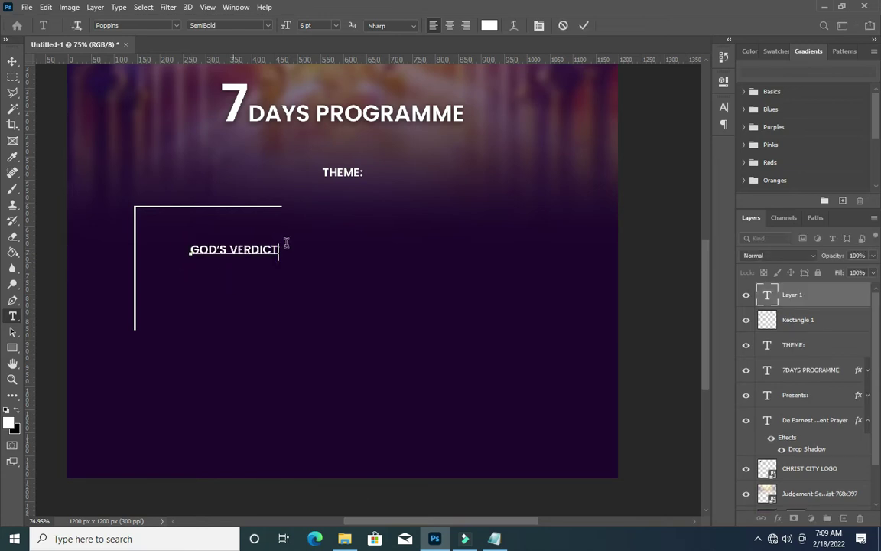
pyautogui.hotkey('ctrl', 'Return')
pyautogui.moveTo(287, 26); pyautogui.dragTo(306, 25)
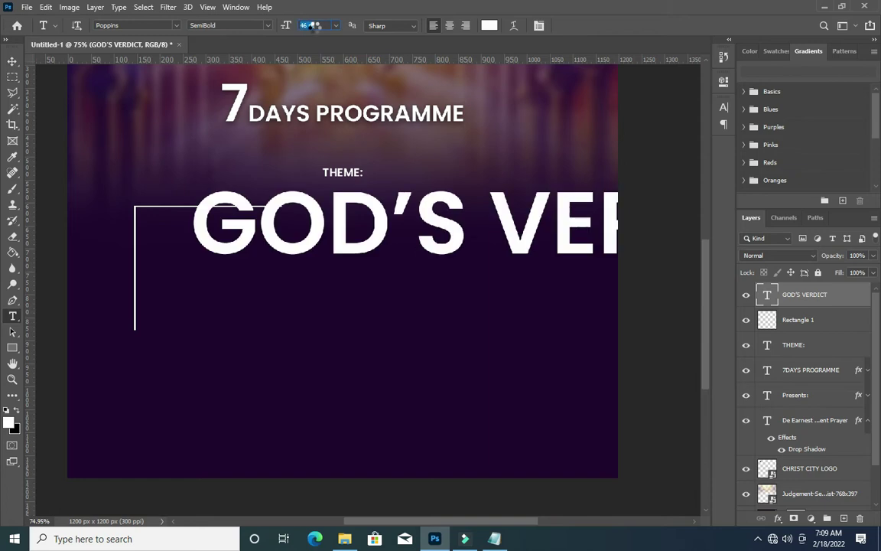
# Set GOD'S VERDICT in Niagara Solid and move it left toward the bracket.
pyautogui.click(176, 26)
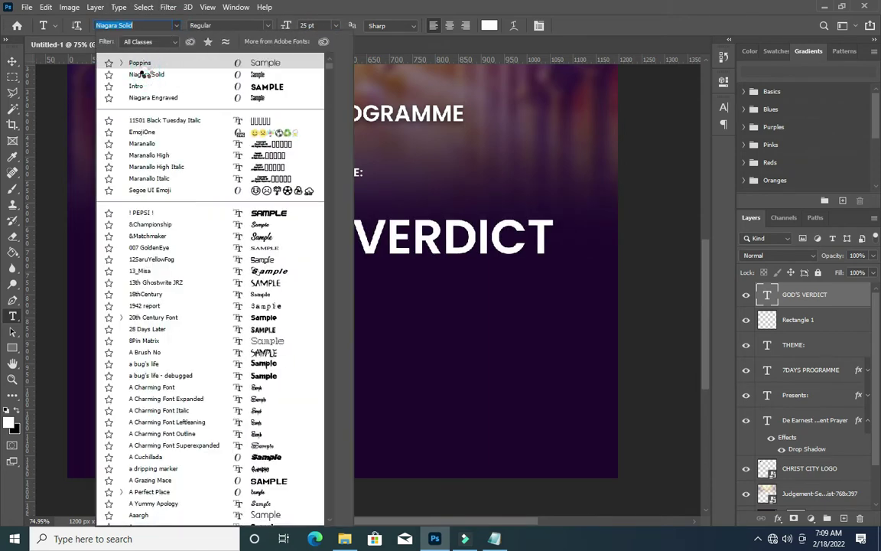
pyautogui.click(144, 75)
pyautogui.click(13, 60)
pyautogui.scroll(2, 294, 236)
pyautogui.moveTo(265, 240)
pyautogui.mouseDown()
pyautogui.moveTo(200, 240)
pyautogui.moveTo(224, 330)
pyautogui.moveTo(242, 252)
pyautogui.mouseUp()
# Scale GOD'S VERDICT up with Free Transform to span most of the flyer.
pyautogui.hotkey('ctrl', 't')
pyautogui.moveTo(373, 283); pyautogui.dragTo(541, 414)
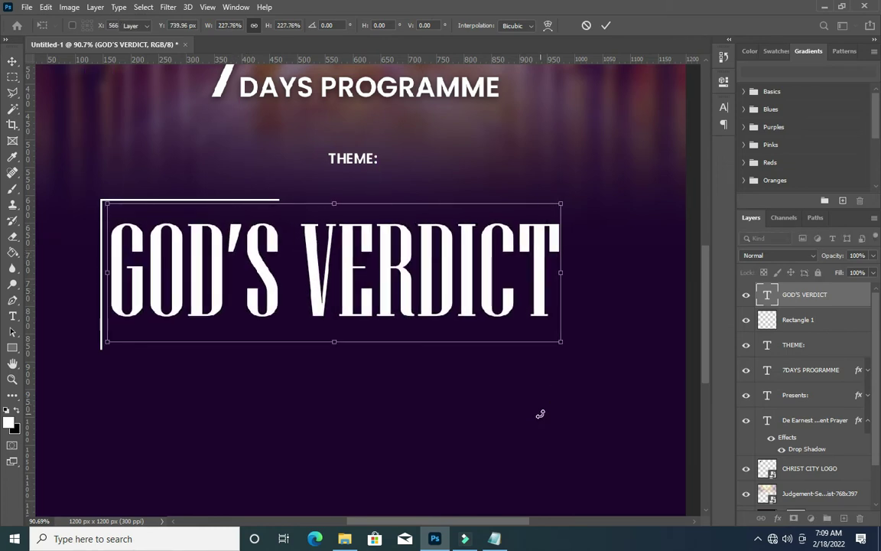
pyautogui.press('Return')
pyautogui.scroll(-2, 383, 237)
pyautogui.scroll(1, 245, 245)
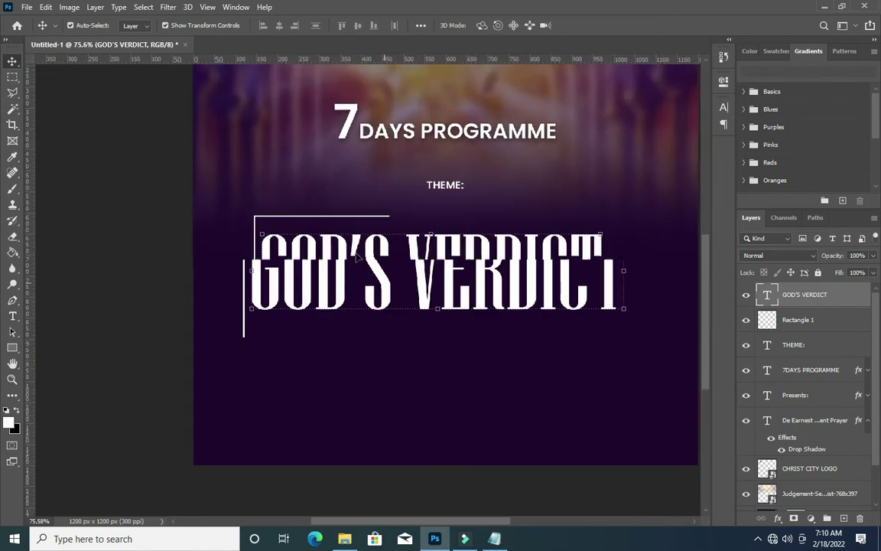
pyautogui.scroll(-2, 215, 294)
pyautogui.scroll(2, 199, 294)
pyautogui.click(237, 288)
# Start shrinking the corner bracket around the word GOD'S.
pyautogui.click(800, 297)
pyautogui.hotkey('ctrl', 't')
pyautogui.moveTo(349, 351); pyautogui.dragTo(311, 348)
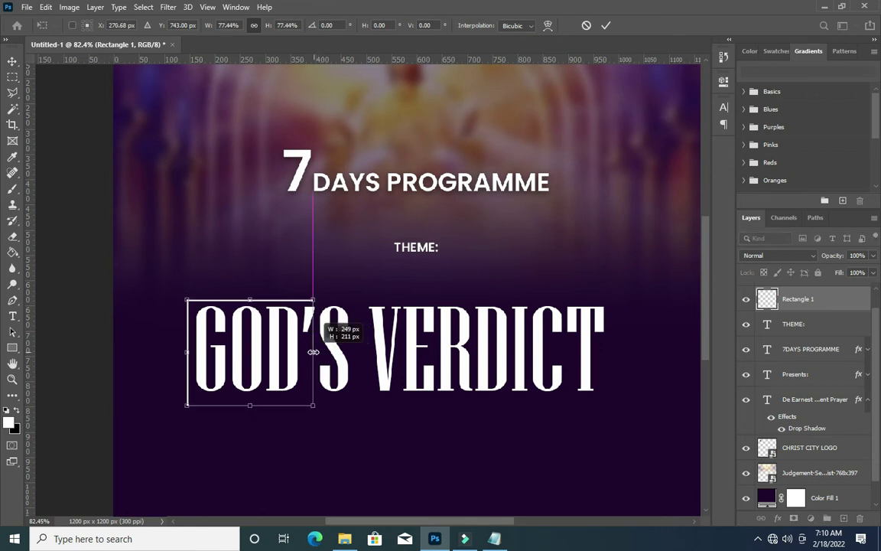
# Nudge the resized corner bracket left and commit the transform.
pyautogui.press('Left')
pyautogui.press('Left')
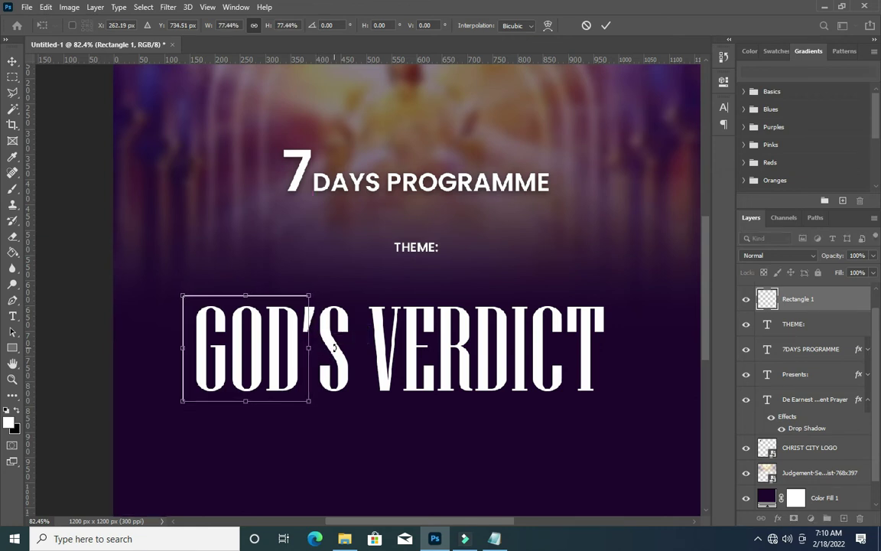
pyautogui.press('Return')
pyautogui.scroll(-3, 359, 306)
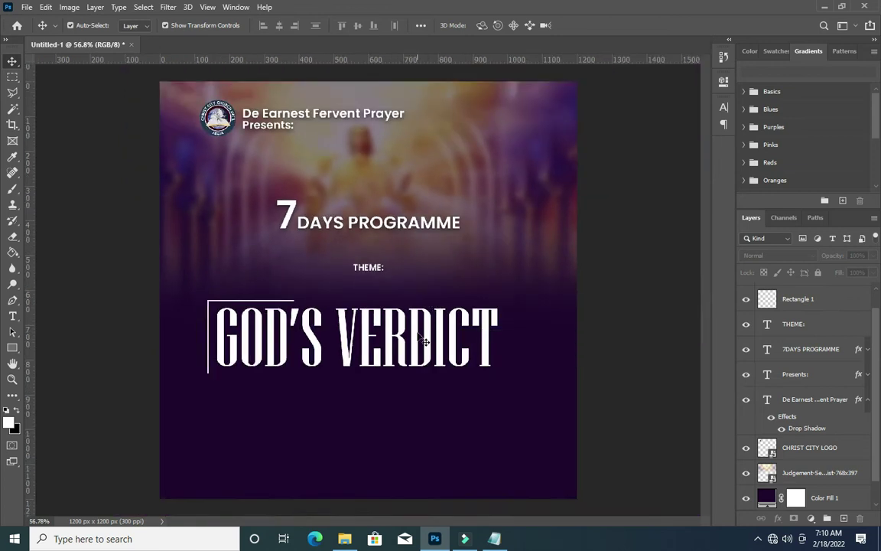
pyautogui.scroll(3, 370, 334)
# Duplicate the corner bracket and move the copy to the title's right end.
pyautogui.click(830, 299)
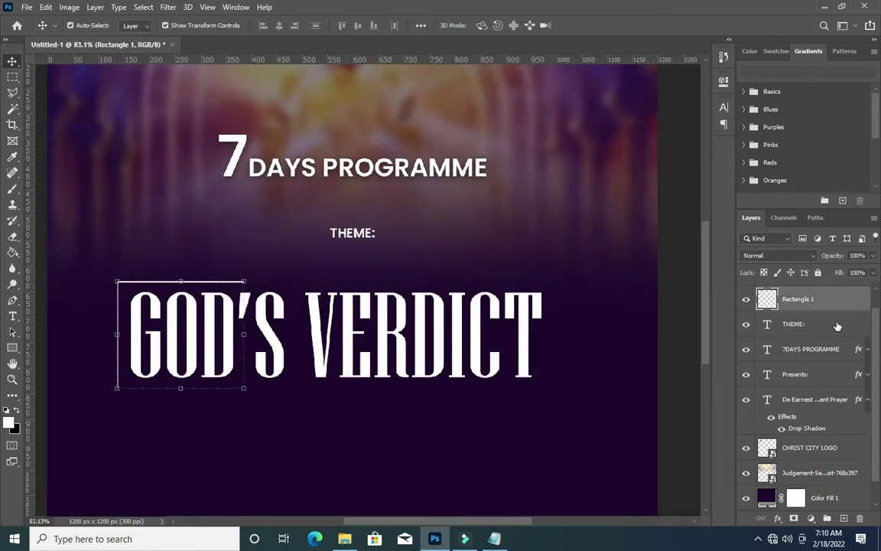
pyautogui.scroll(1, 837, 325)
pyautogui.moveTo(834, 325); pyautogui.dragTo(845, 517)
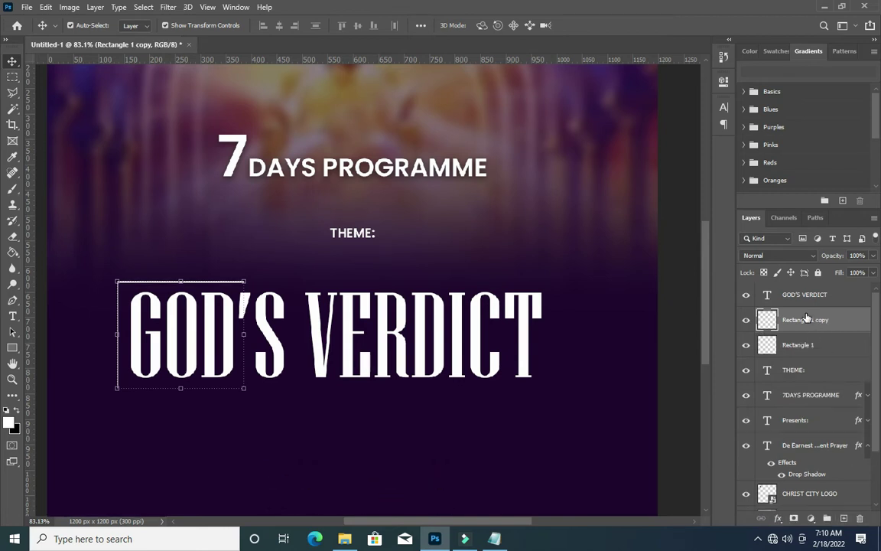
pyautogui.moveTo(807, 323); pyautogui.dragTo(803, 291)
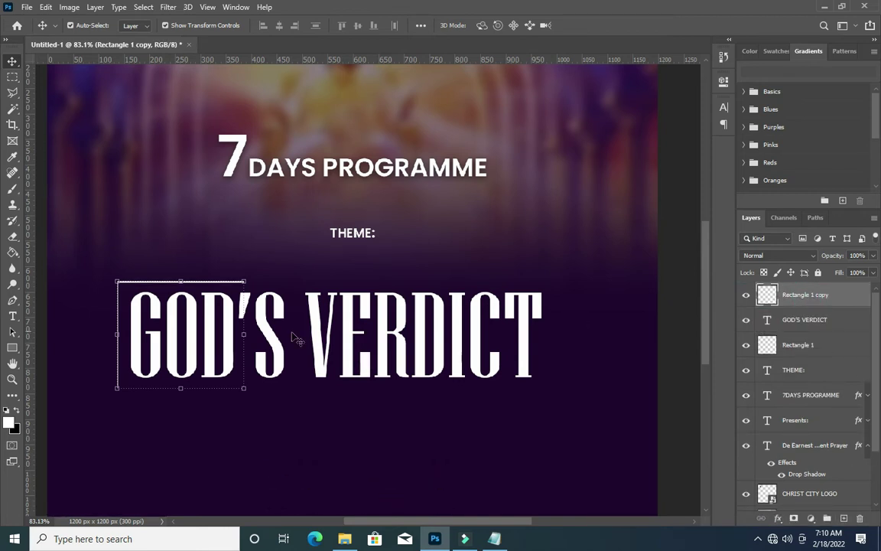
pyautogui.moveTo(247, 335); pyautogui.dragTo(250, 334)
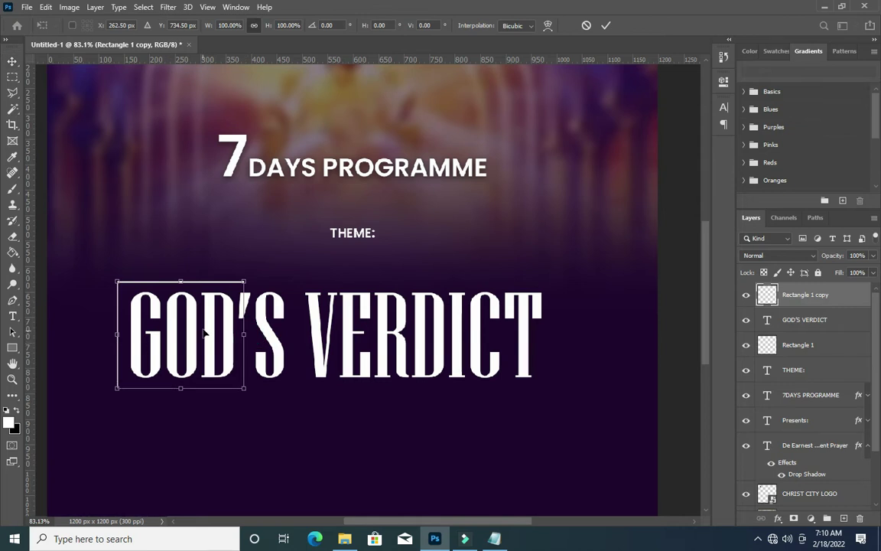
pyautogui.moveTo(197, 327); pyautogui.dragTo(515, 350)
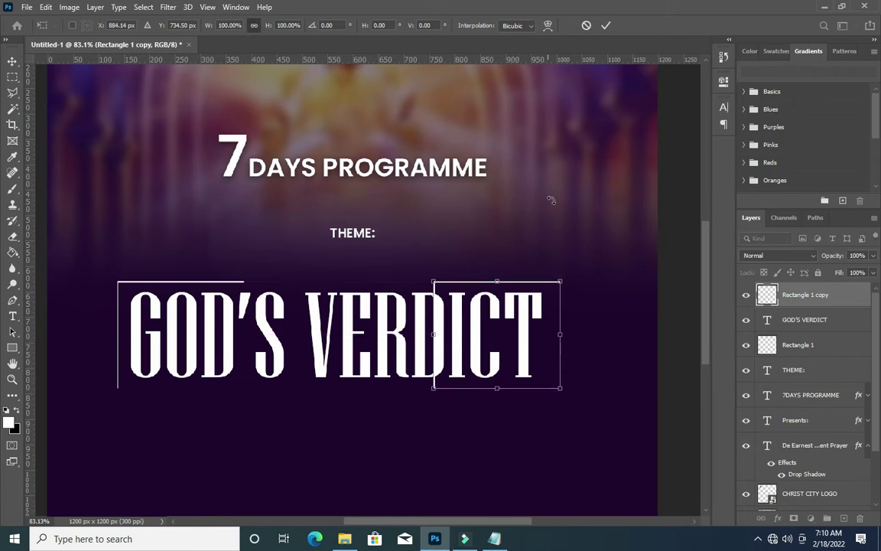
# Flip the bracket copy horizontally.
pyautogui.rightClick(496, 285)
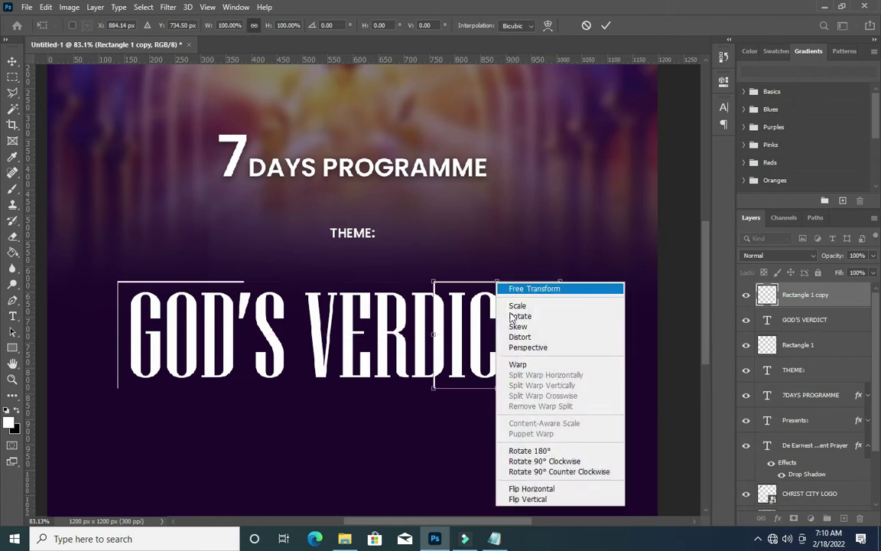
pyautogui.click(549, 489)
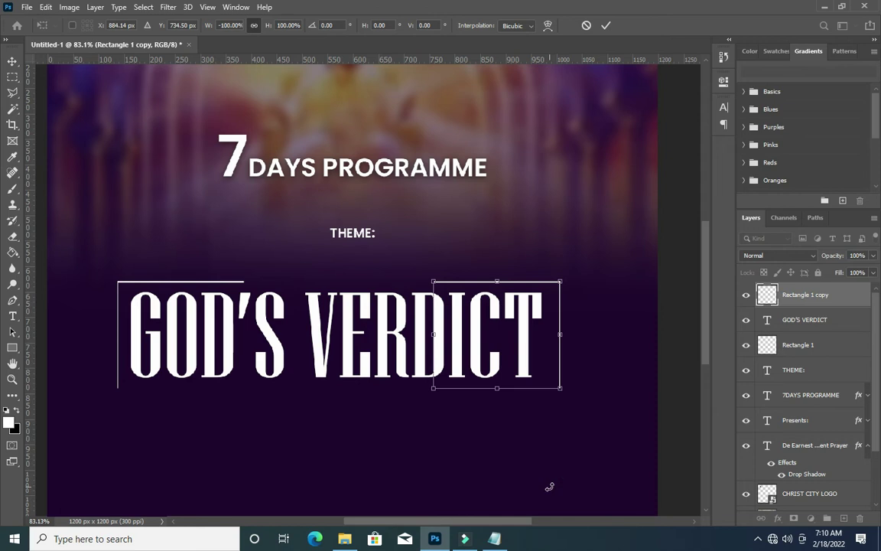
pyautogui.click(608, 26)
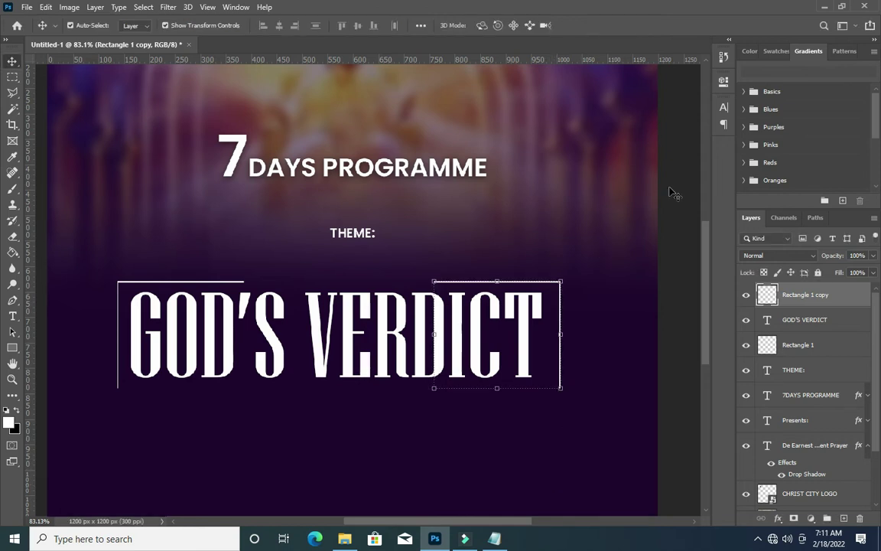
pyautogui.click(687, 224)
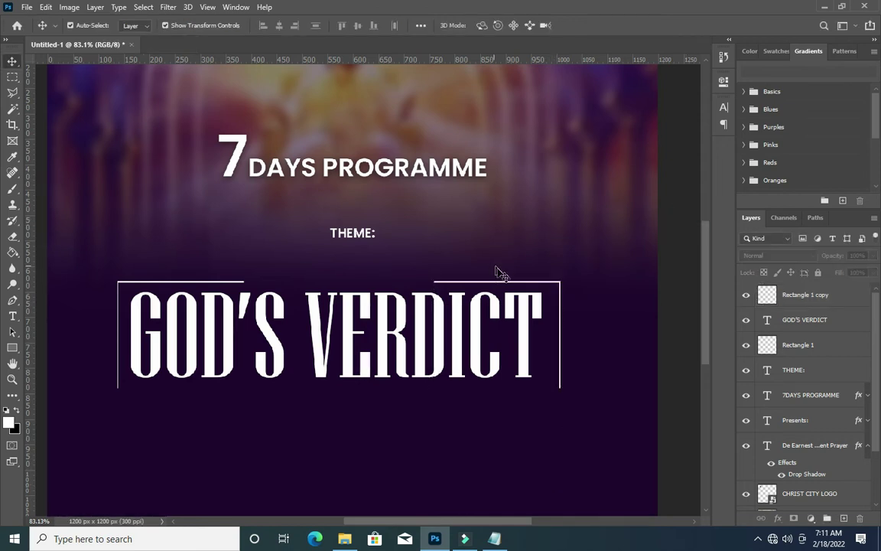
pyautogui.click(802, 297)
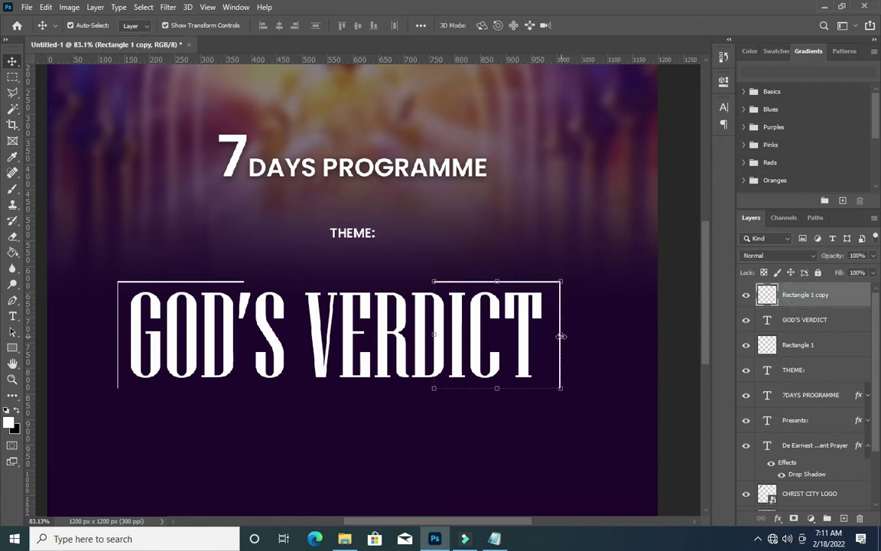
# Flip the bracket copy vertically so both brackets frame GOD'S VERDICT.
pyautogui.moveTo(561, 336); pyautogui.dragTo(555, 336)
pyautogui.hotkey('ctrl', 'z')
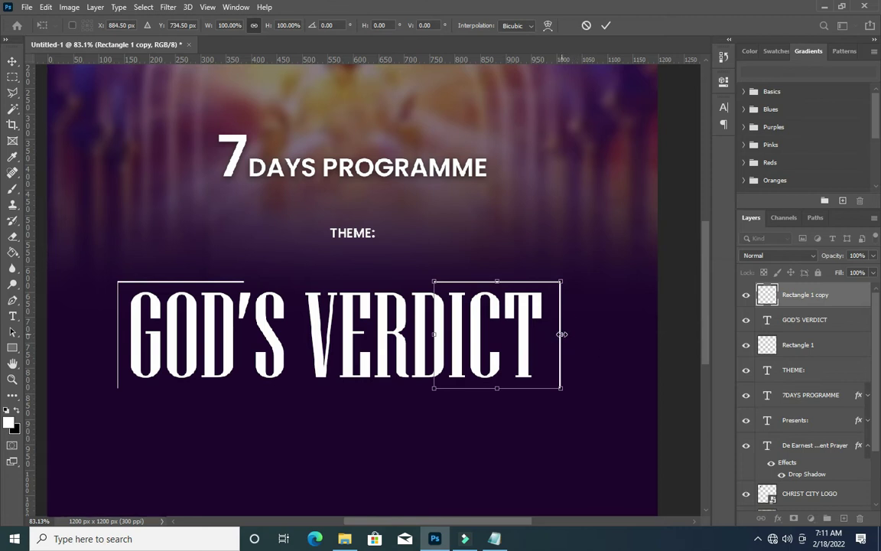
pyautogui.rightClick(563, 339)
pyautogui.click(593, 324)
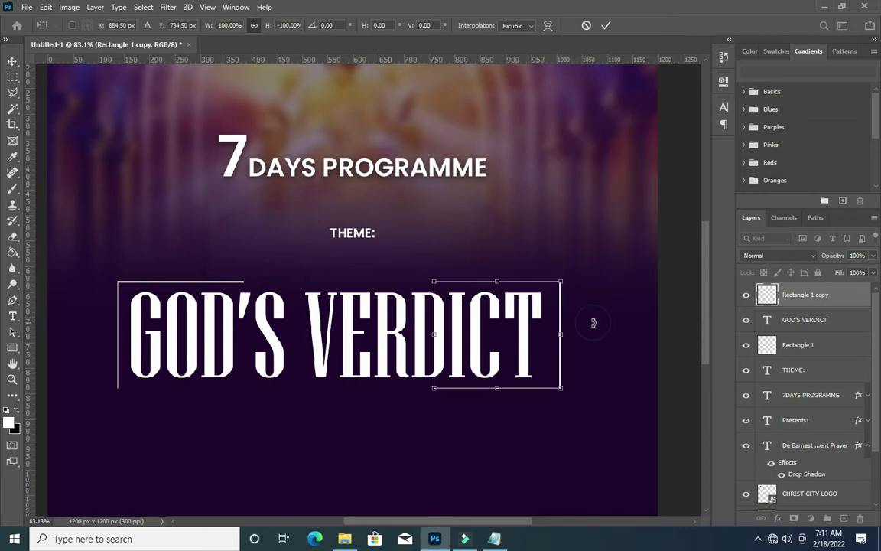
pyautogui.click(606, 26)
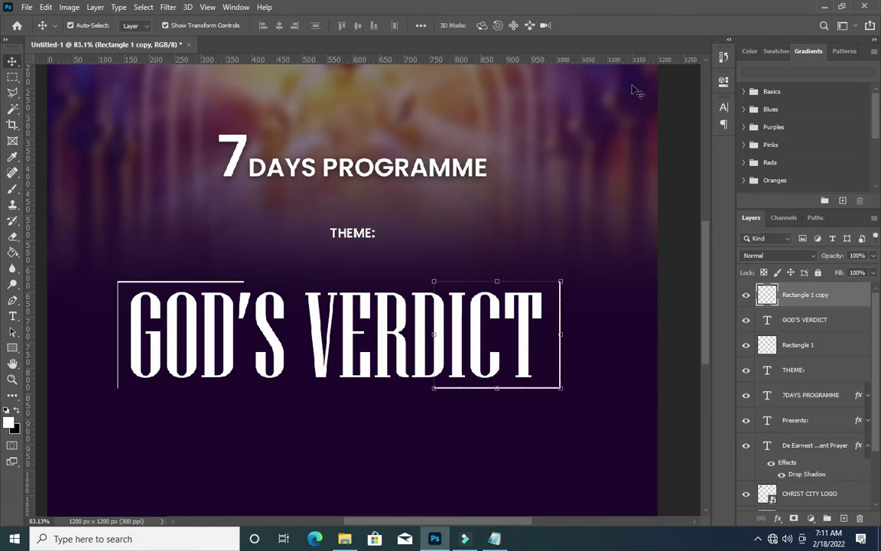
pyautogui.click(680, 170)
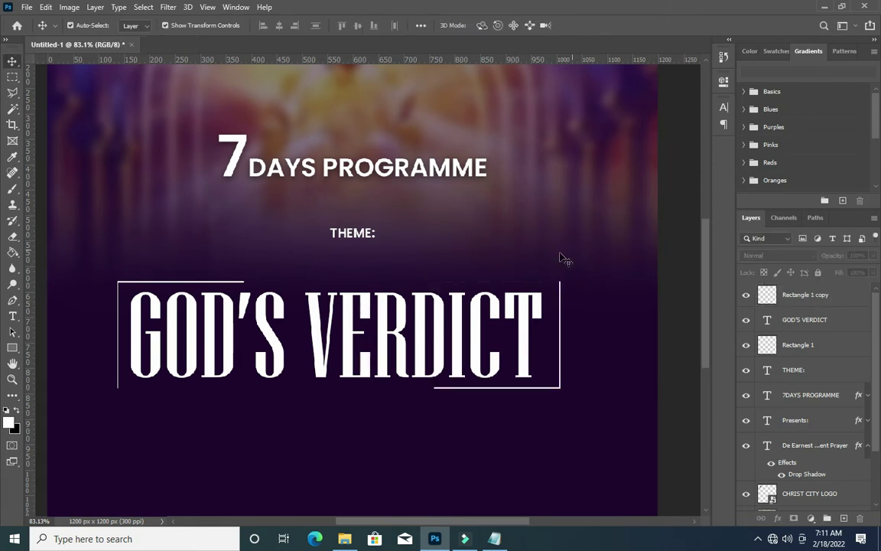
pyautogui.scroll(-2, 559, 280)
pyautogui.scroll(1, 555, 284)
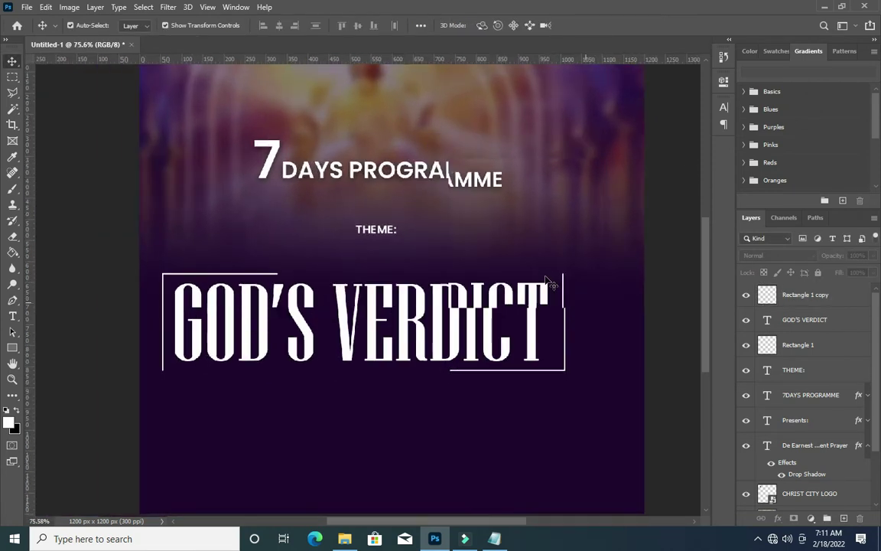
pyautogui.click(482, 320)
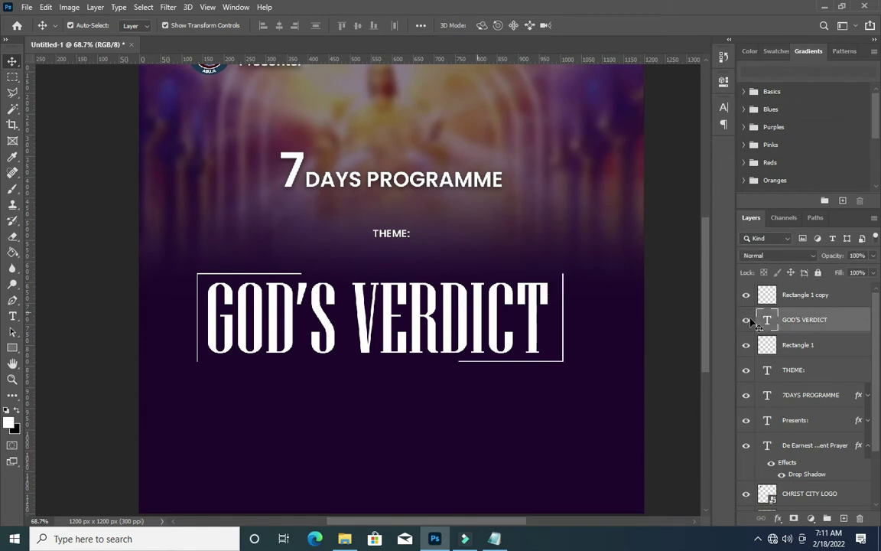
# Add a Bevel & Emboss effect to the GOD'S VERDICT layer.
pyautogui.click(753, 323)
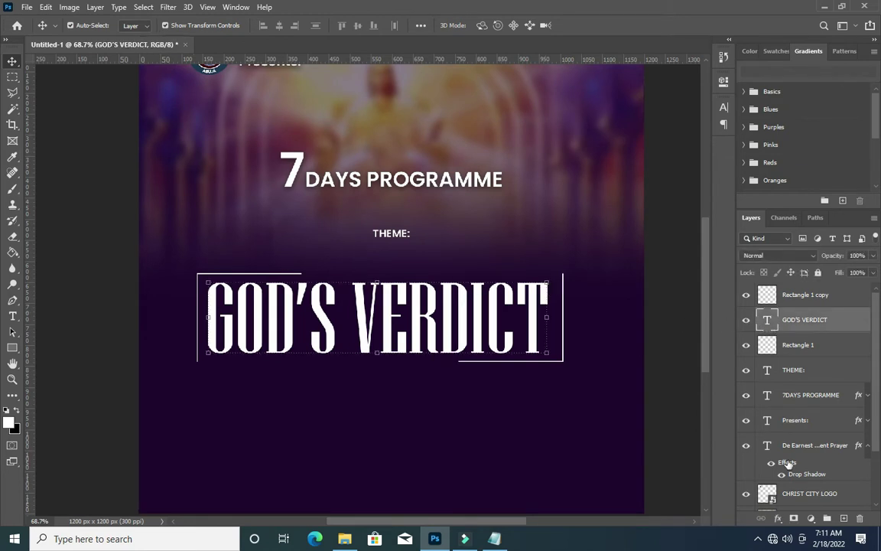
pyautogui.click(777, 520)
pyautogui.click(803, 420)
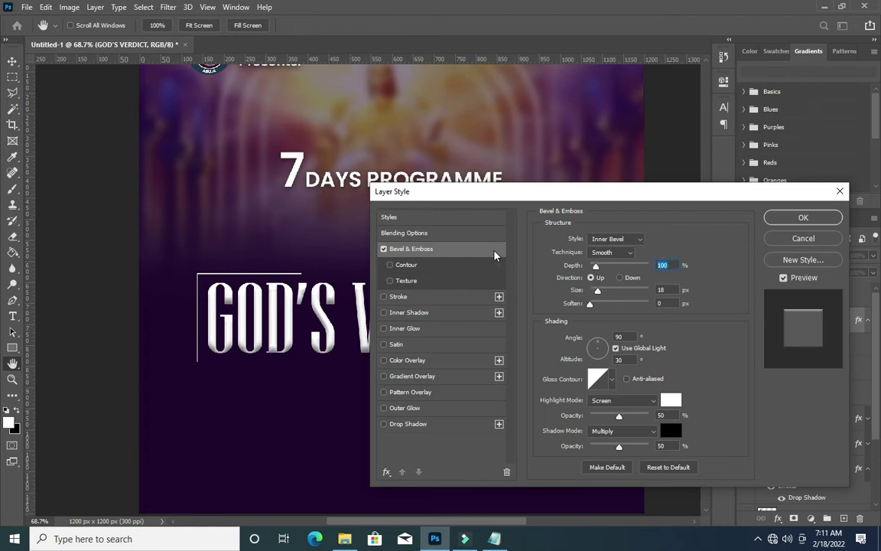
pyautogui.moveTo(629, 193); pyautogui.dragTo(725, 197)
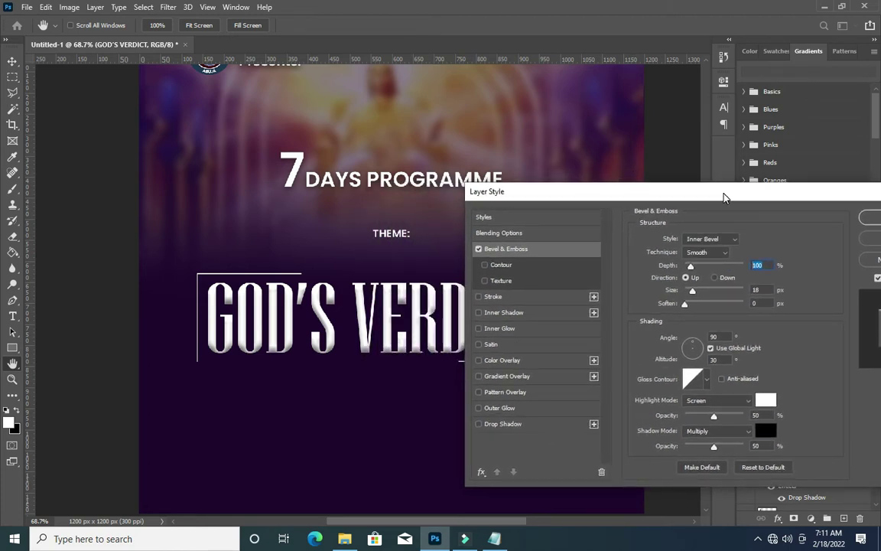
pyautogui.doubleClick(758, 290)
# Enable a rounded U-shaped contour on the bevel and add an Inner Shadow.
pyautogui.click(501, 264)
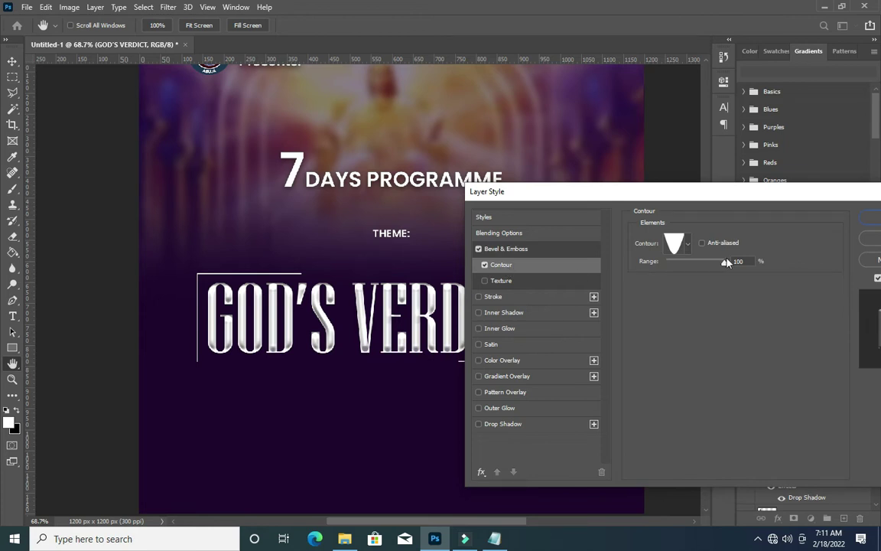
pyautogui.click(687, 243)
pyautogui.click(655, 282)
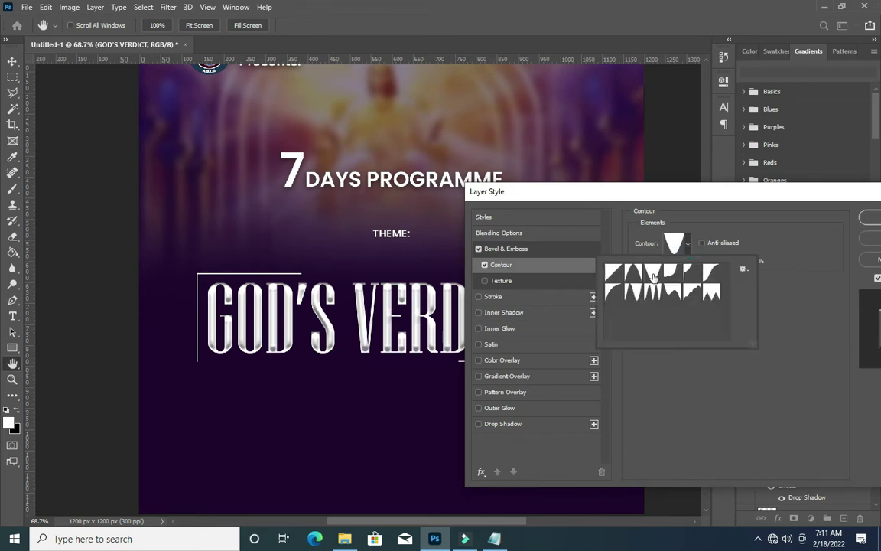
pyautogui.click(802, 230)
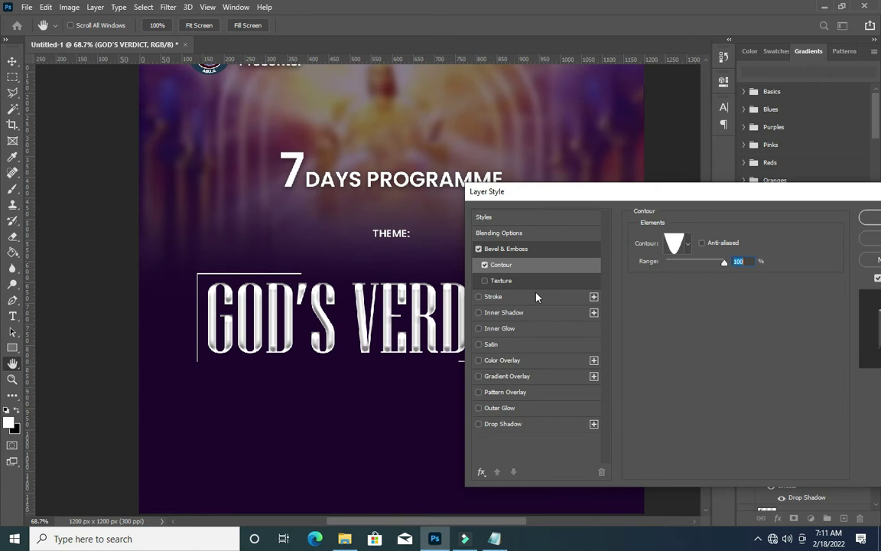
pyautogui.click(522, 312)
# Keep the inner shadow on Multiply blending and raise its distance to about 5 px.
pyautogui.doubleClick(756, 255)
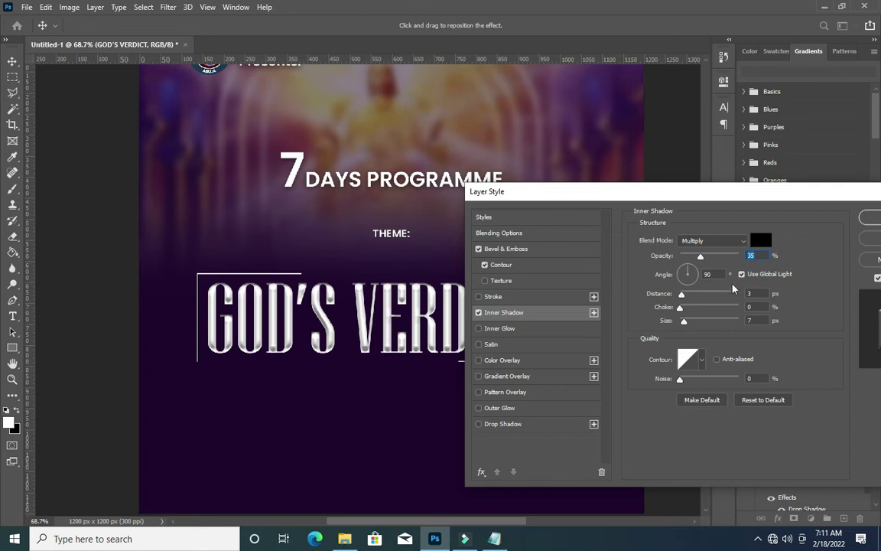
pyautogui.click(732, 241)
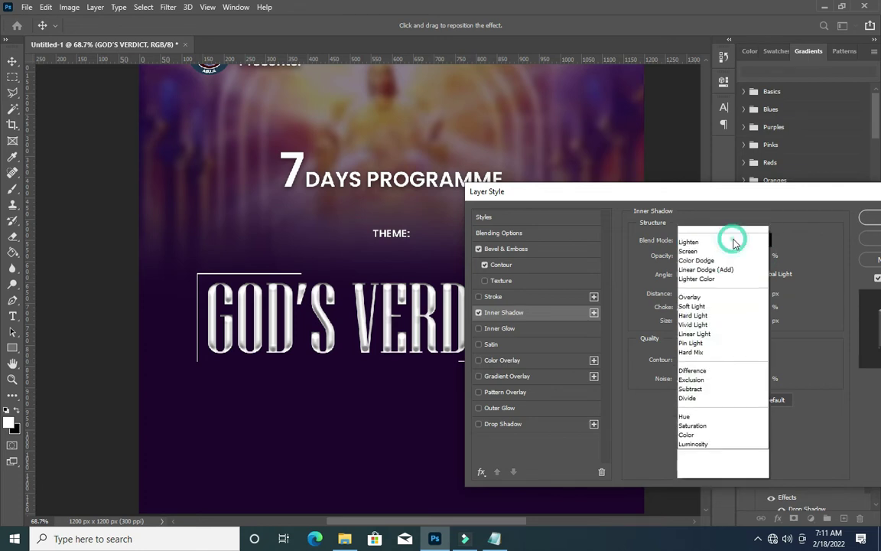
pyautogui.click(706, 267)
pyautogui.doubleClick(755, 293)
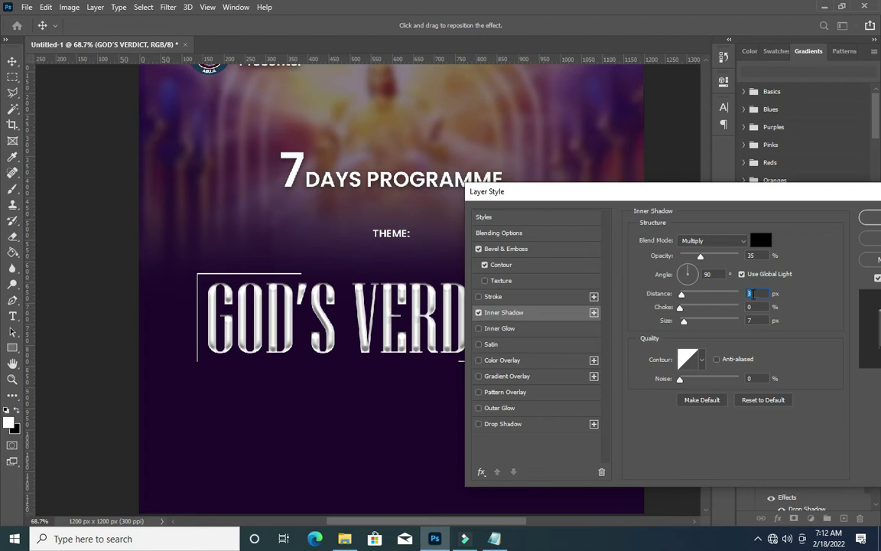
pyautogui.moveTo(680, 295); pyautogui.dragTo(684, 313)
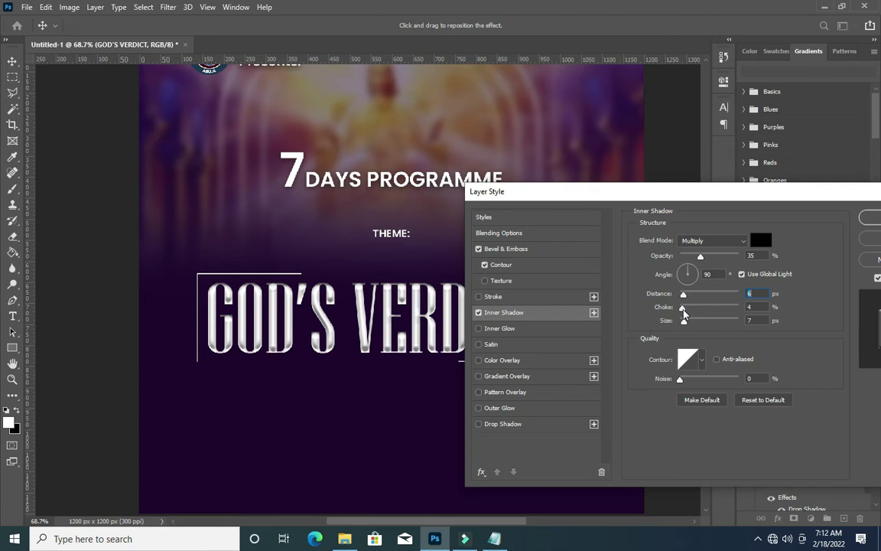
# Add a drop shadow on Multiply and switch the inner shadow blend mode to Screen.
pyautogui.moveTo(656, 195)
pyautogui.mouseDown()
pyautogui.moveTo(751, 199)
pyautogui.moveTo(658, 190)
pyautogui.mouseUp()
pyautogui.click(507, 420)
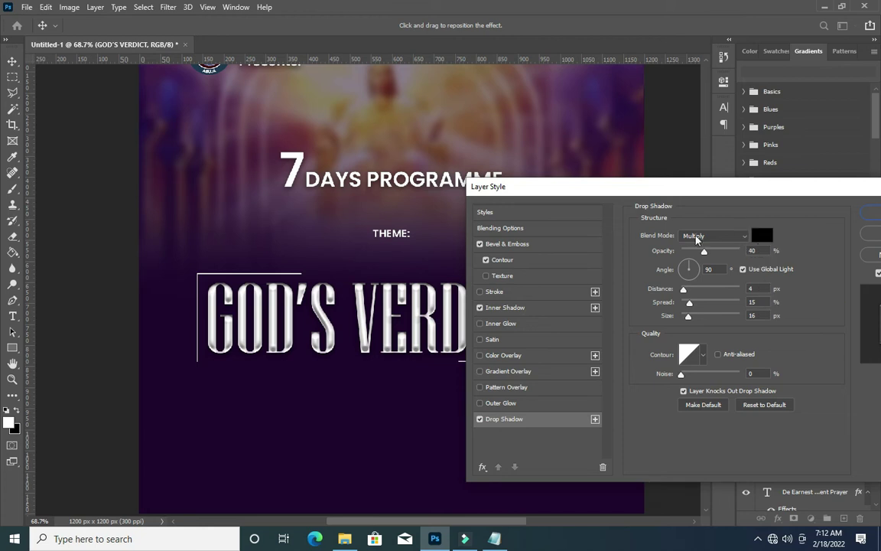
pyautogui.click(505, 308)
pyautogui.click(713, 236)
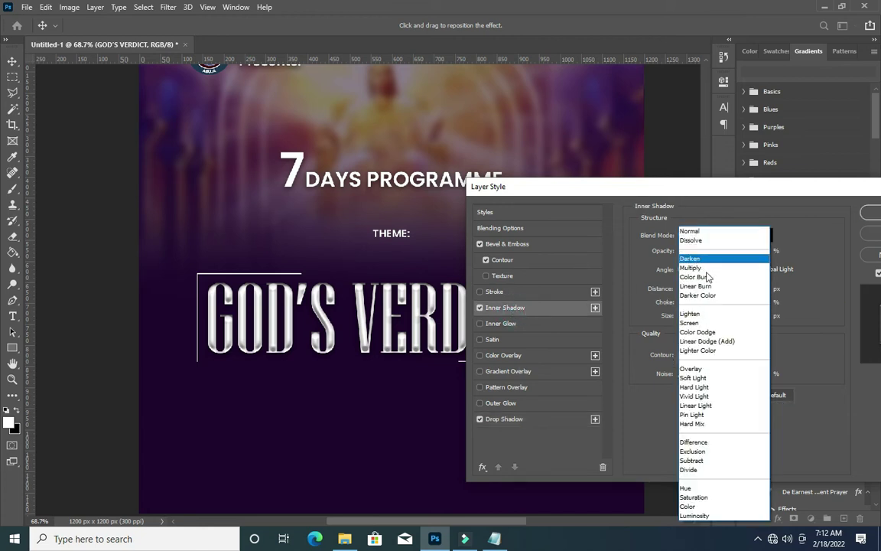
pyautogui.click(693, 322)
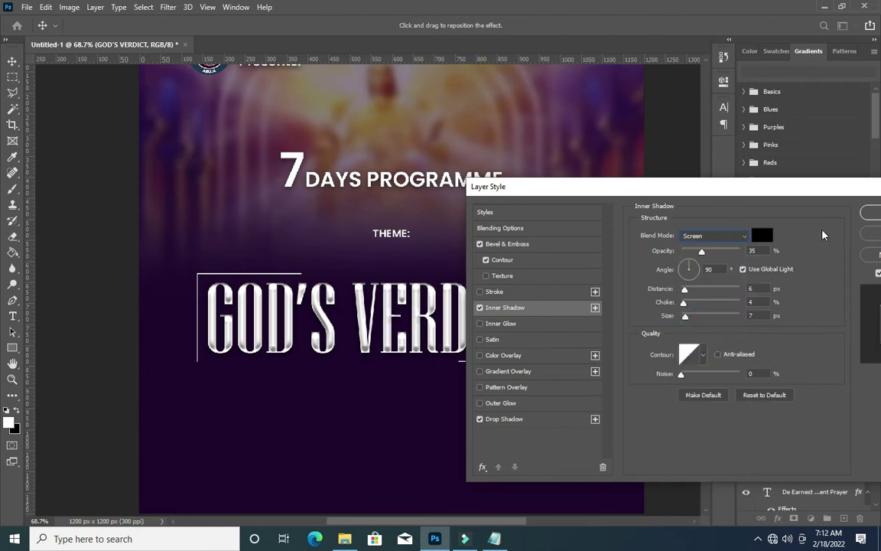
pyautogui.click(505, 418)
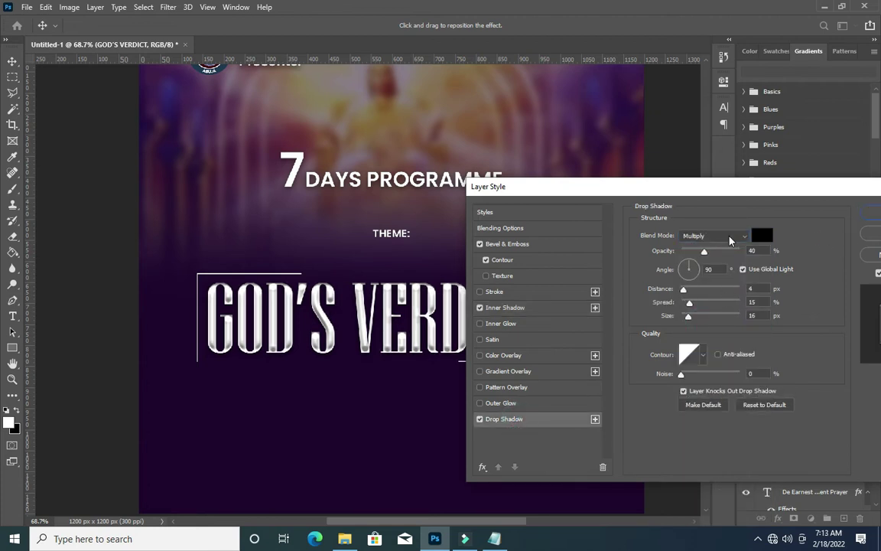
pyautogui.click(730, 240)
pyautogui.click(699, 273)
# Set the drop shadow to distance 9, spread 6 and size 10.
pyautogui.click(765, 251)
pyautogui.press('Tab')
pyautogui.press('Tab')
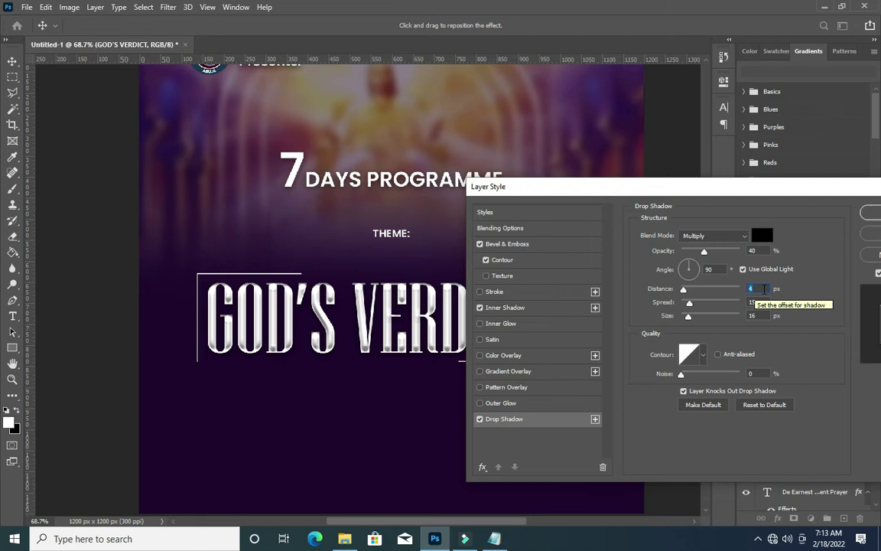
pyautogui.write('9')
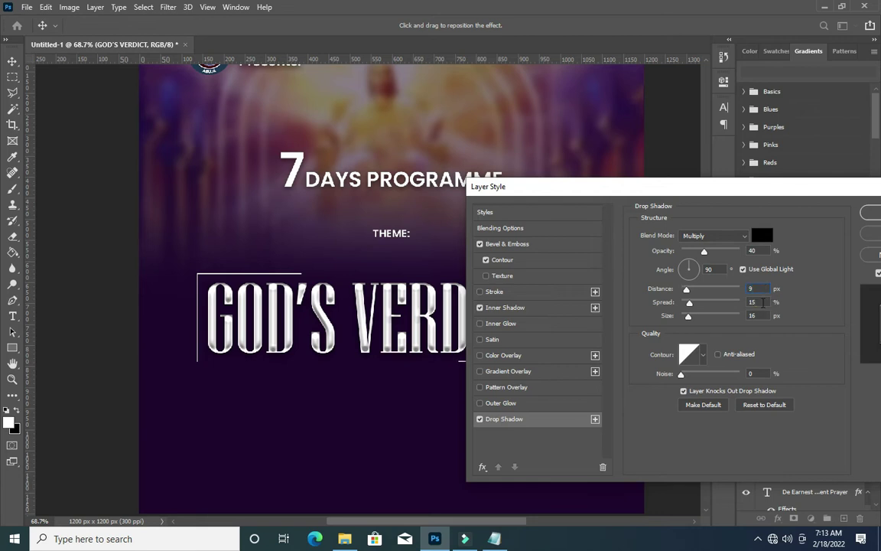
pyautogui.press('Tab')
pyautogui.write('6')
pyautogui.press('Tab')
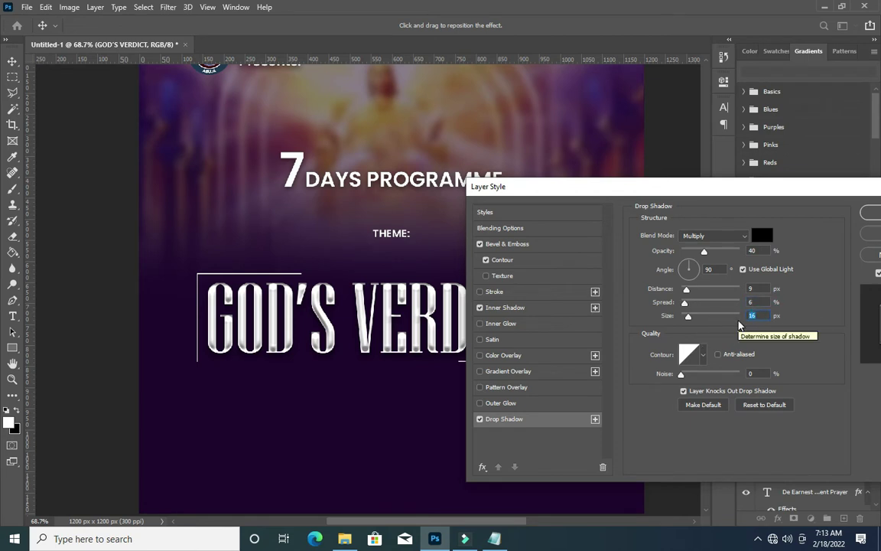
pyautogui.write('10')
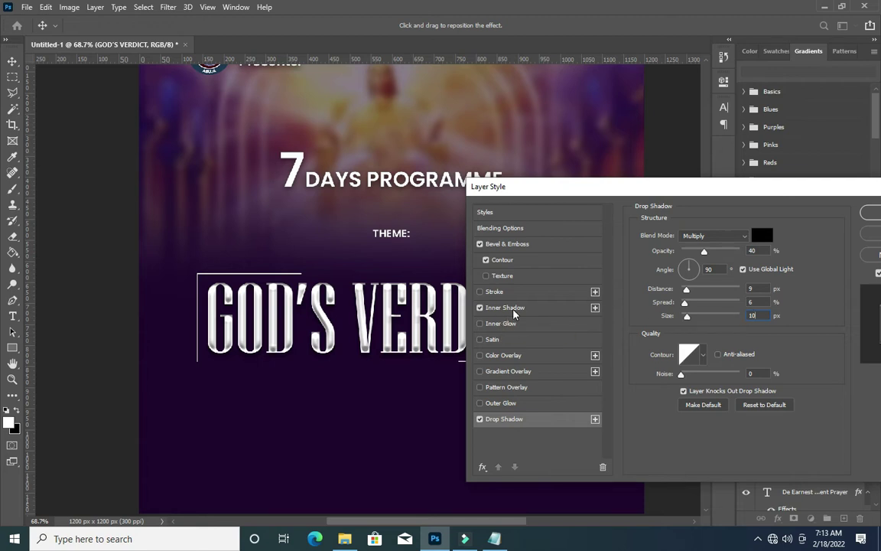
# Set the inner shadow to size 10, choke 6 and distance 9, then apply the styles.
pyautogui.click(566, 308)
pyautogui.write('10')
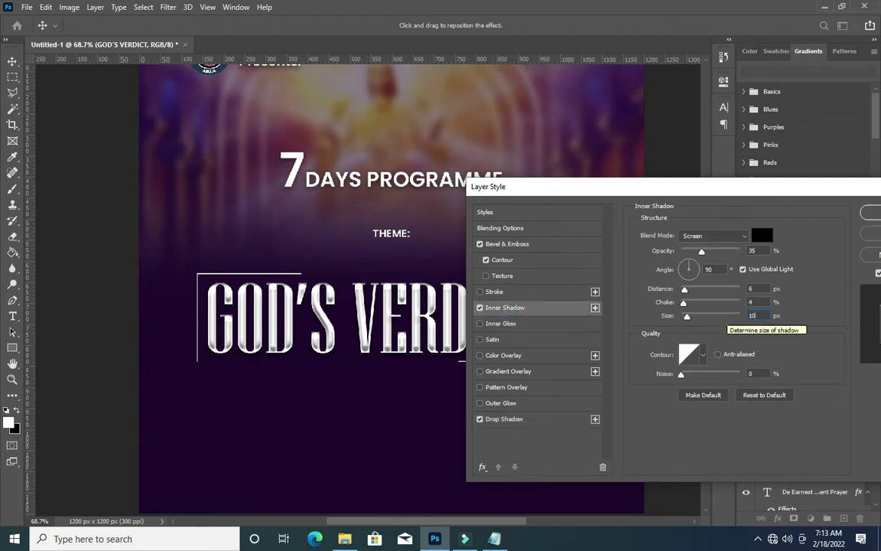
pyautogui.click(754, 301)
pyautogui.write('6')
pyautogui.click(754, 288)
pyautogui.write('9')
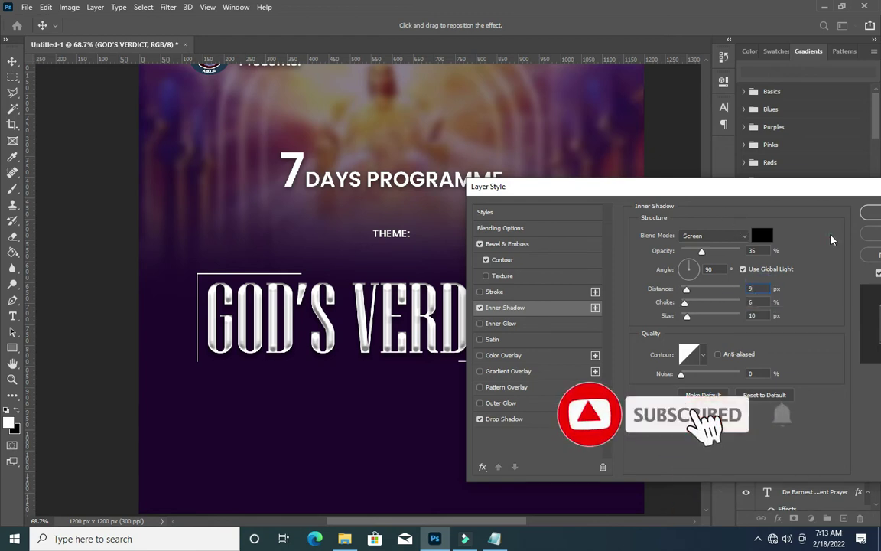
pyautogui.moveTo(712, 190)
pyautogui.mouseDown()
pyautogui.moveTo(834, 196)
pyautogui.moveTo(476, 167)
pyautogui.mouseUp()
pyautogui.click(646, 177)
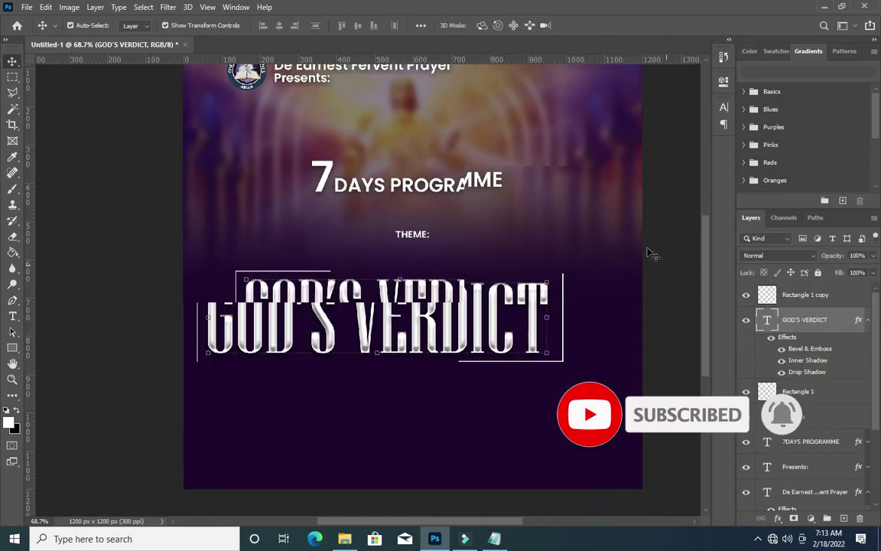
# Copy the THURSDAY - WEDNESDAY line from the Notepad notes and return to the flyer.
pyautogui.click(494, 539)
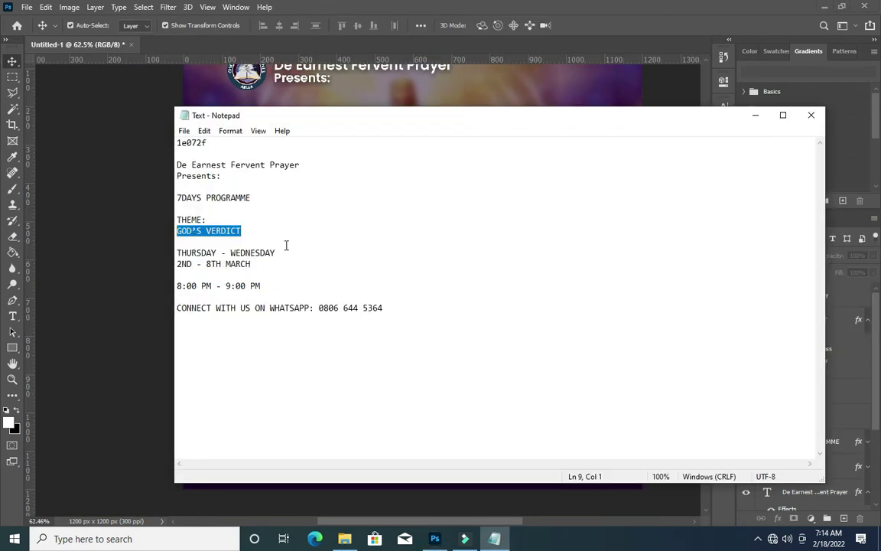
pyautogui.moveTo(278, 253); pyautogui.dragTo(177, 252)
pyautogui.hotkey('ctrl', 'c')
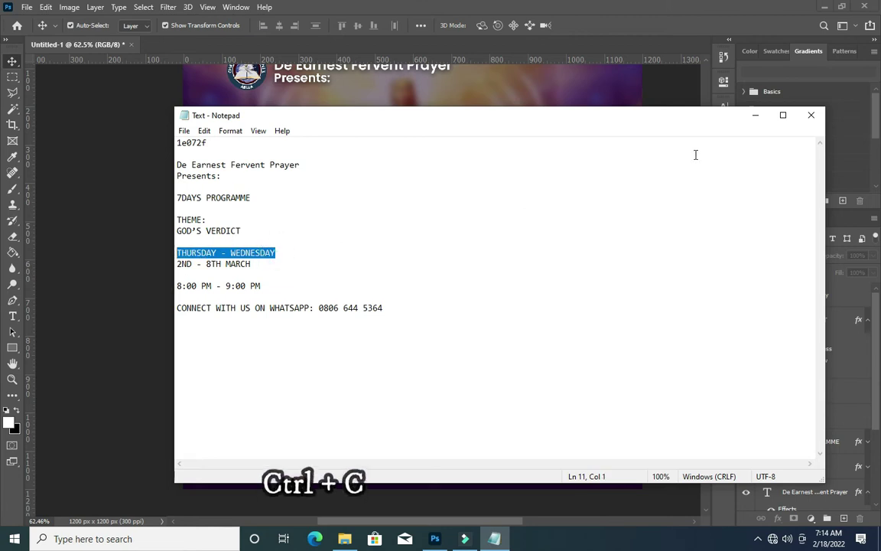
pyautogui.click(755, 116)
pyautogui.press('t')
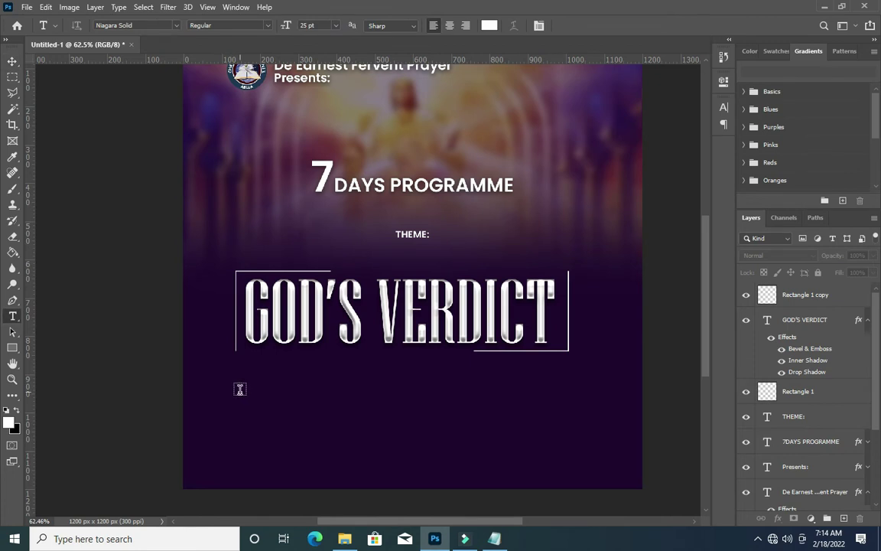
# Paste THURSDAY - WEDNESDAY as a new text line below the heading, set in Poppins Bold.
pyautogui.click(239, 389)
pyautogui.hotkey('ctrl', 'v')
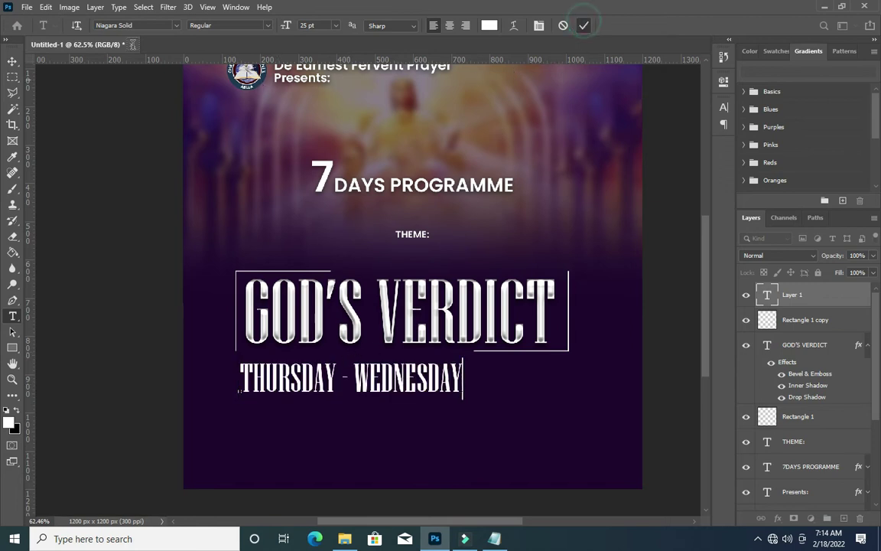
pyautogui.click(583, 26)
pyautogui.click(176, 26)
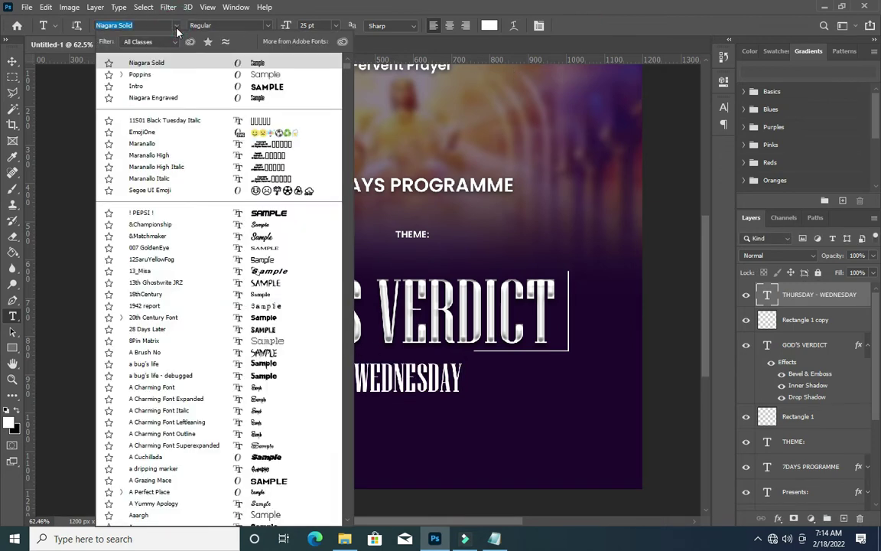
pyautogui.click(140, 74)
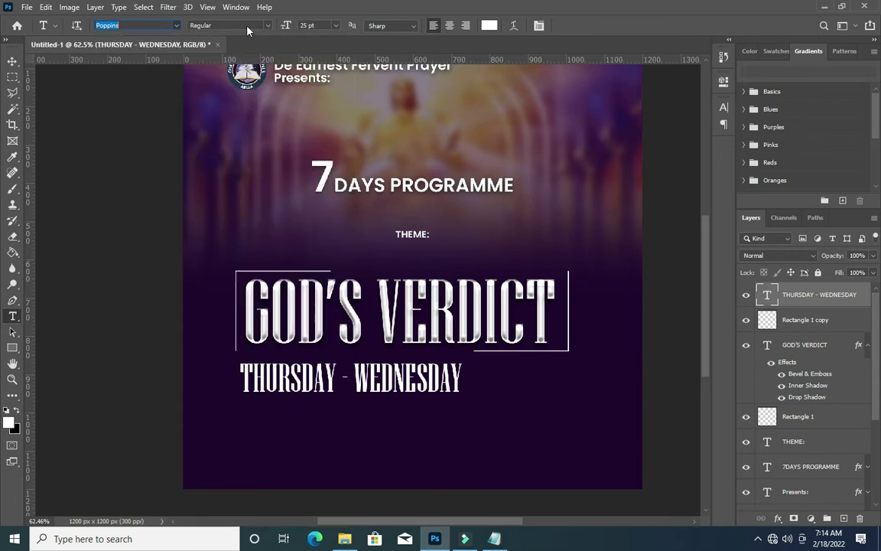
pyautogui.click(267, 29)
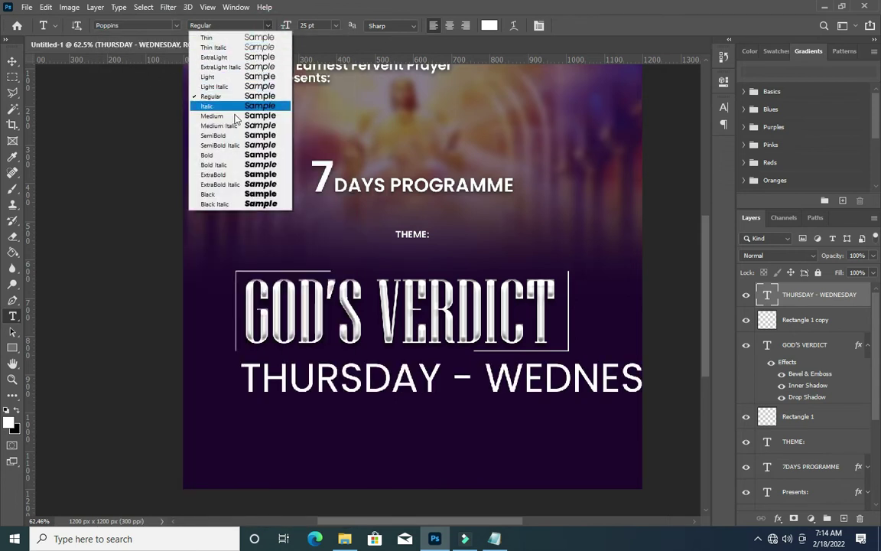
pyautogui.click(227, 156)
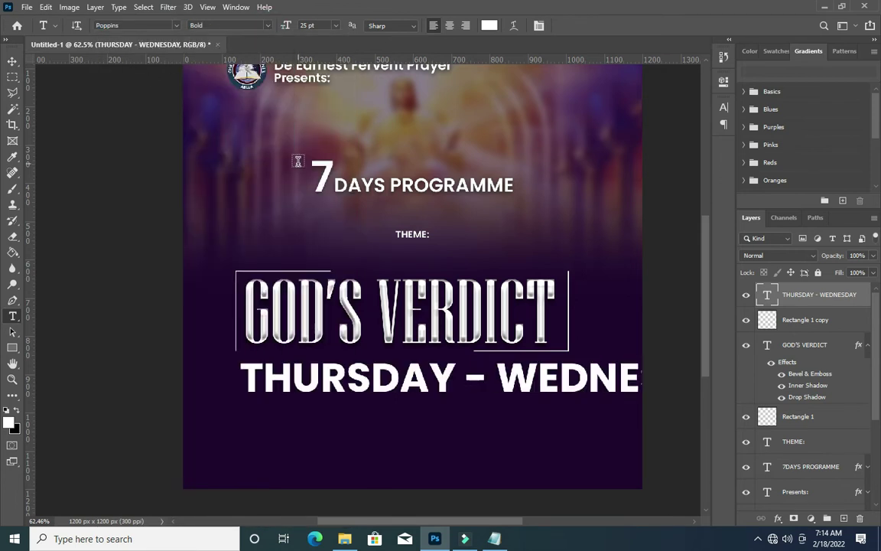
pyautogui.click(12, 61)
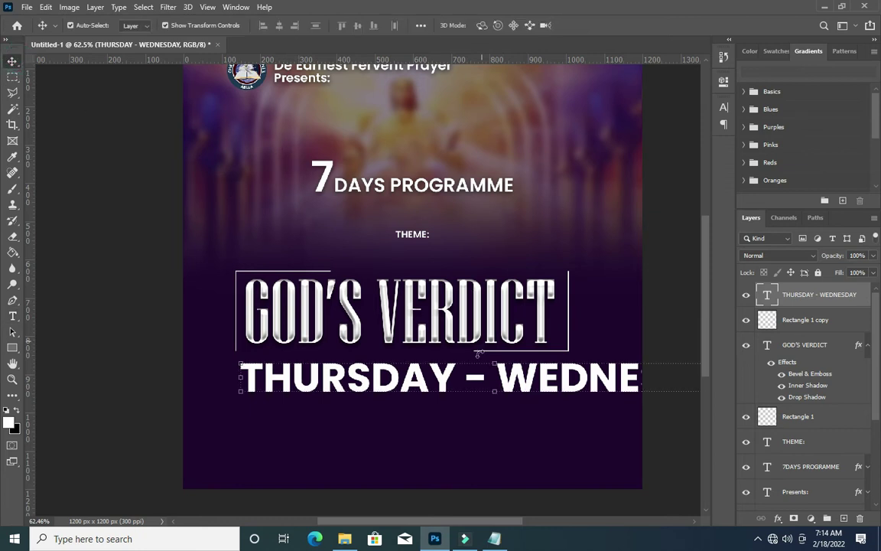
# Scale the THURSDAY - WEDNESDAY line to about half size and nudge it into place.
pyautogui.click(493, 365)
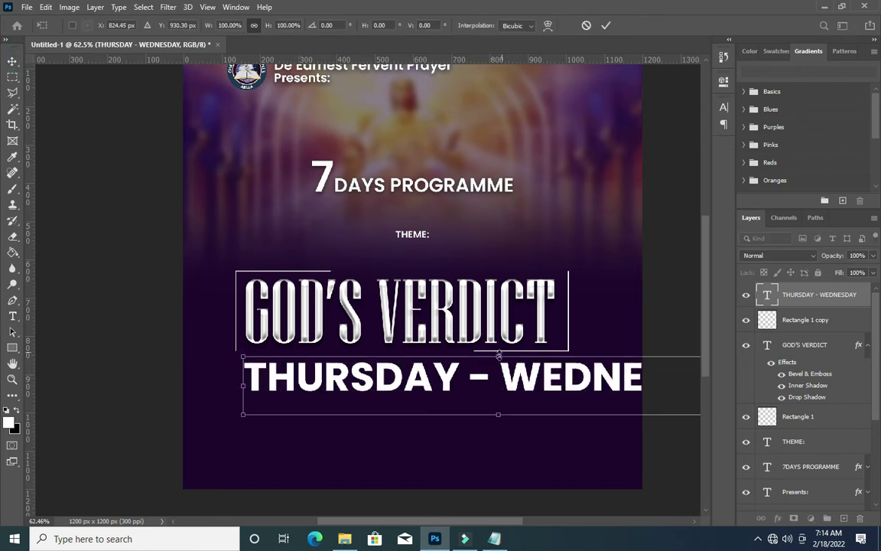
pyautogui.moveTo(500, 414)
pyautogui.mouseDown()
pyautogui.moveTo(498, 381)
pyautogui.moveTo(387, 384)
pyautogui.mouseUp()
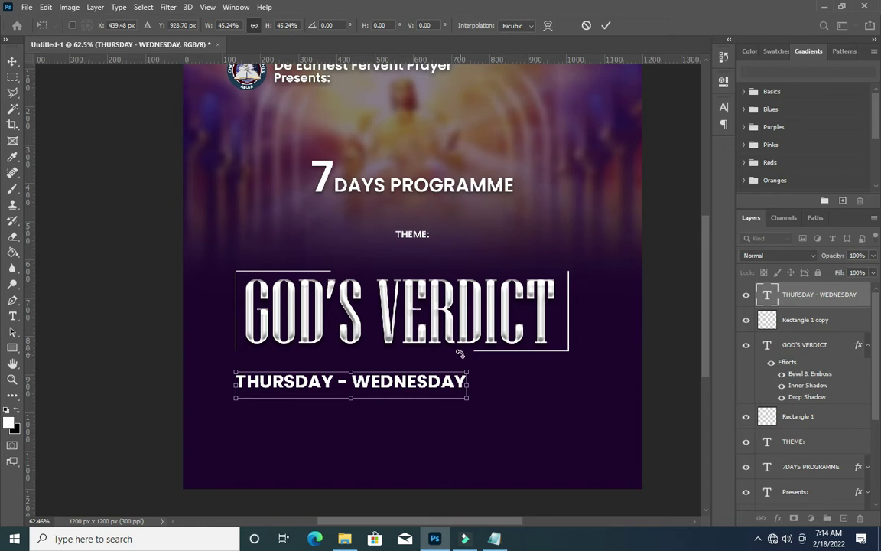
pyautogui.click(606, 25)
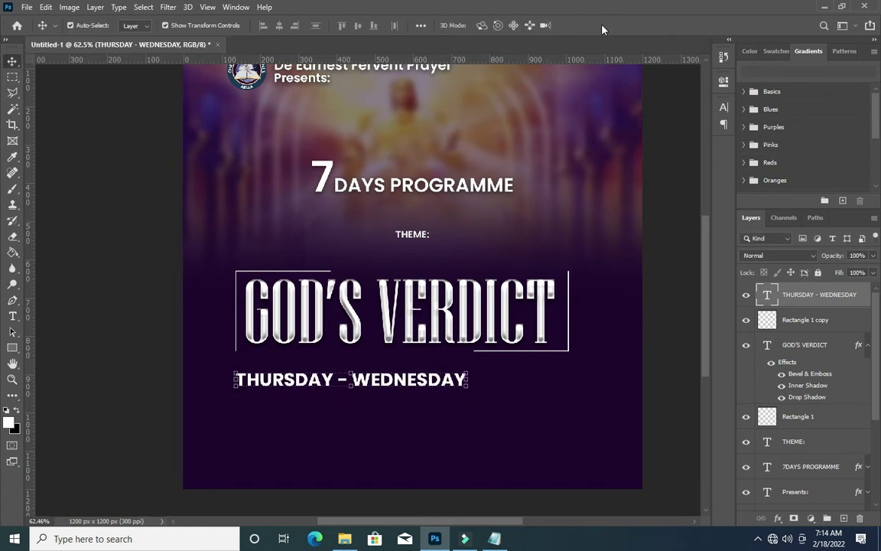
pyautogui.press('Left')
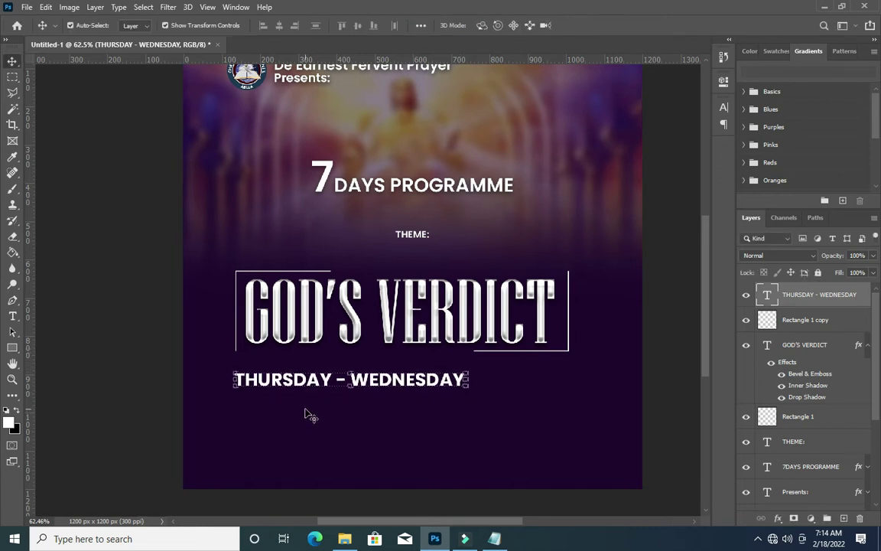
pyautogui.hotkey('shift', 'Up')
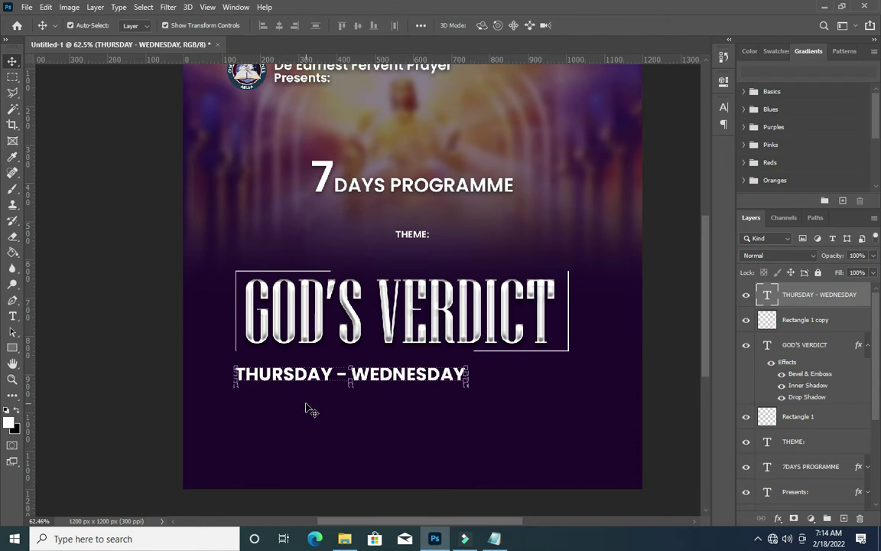
pyautogui.press('Left')
pyautogui.press('Down')
pyautogui.press('Down')
pyautogui.press('Down')
# Check the layout and shrink the day line slightly further to fit.
pyautogui.click(120, 364)
pyautogui.scroll(-2, 387, 370)
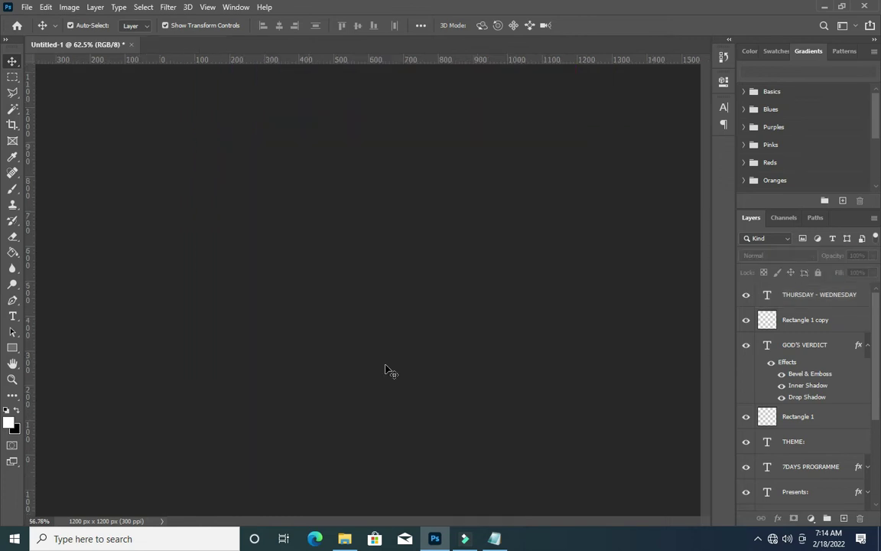
pyautogui.scroll(3, 315, 387)
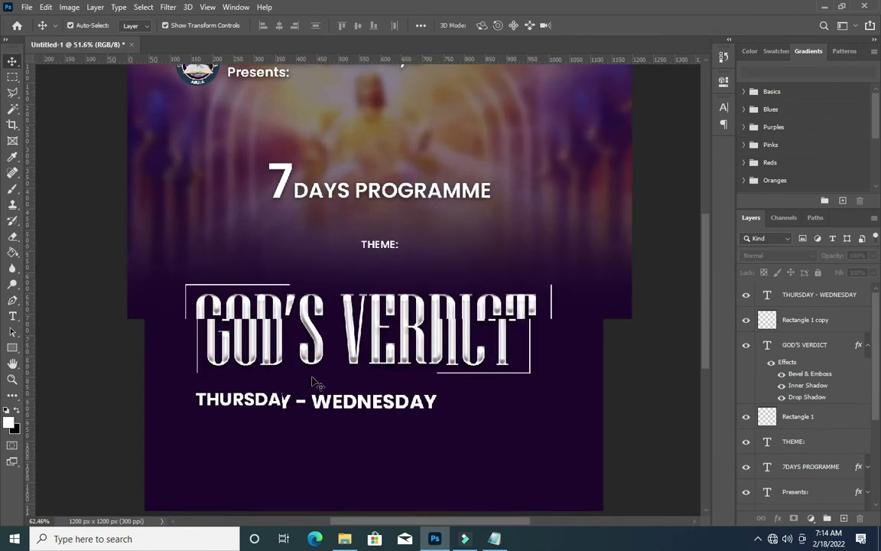
pyautogui.click(350, 405)
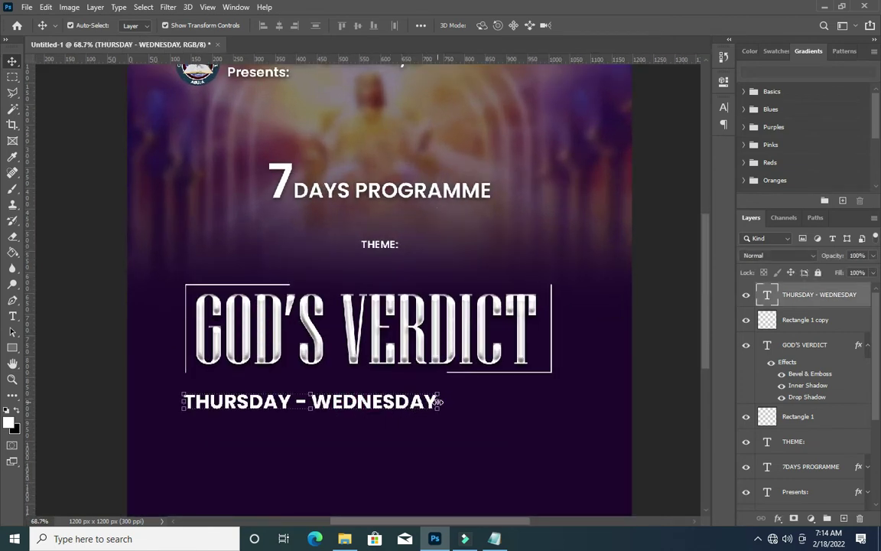
pyautogui.moveTo(438, 401); pyautogui.dragTo(389, 406)
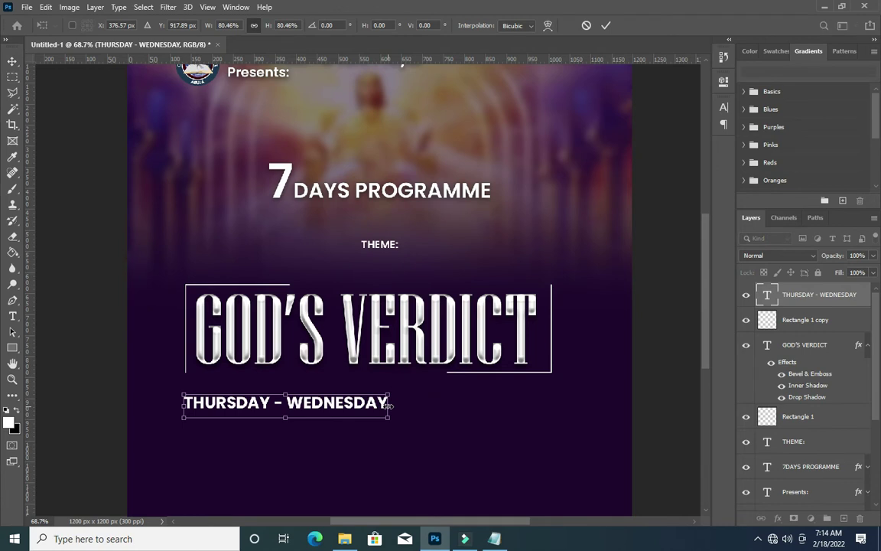
pyautogui.press('Return')
pyautogui.scroll(-1, 439, 344)
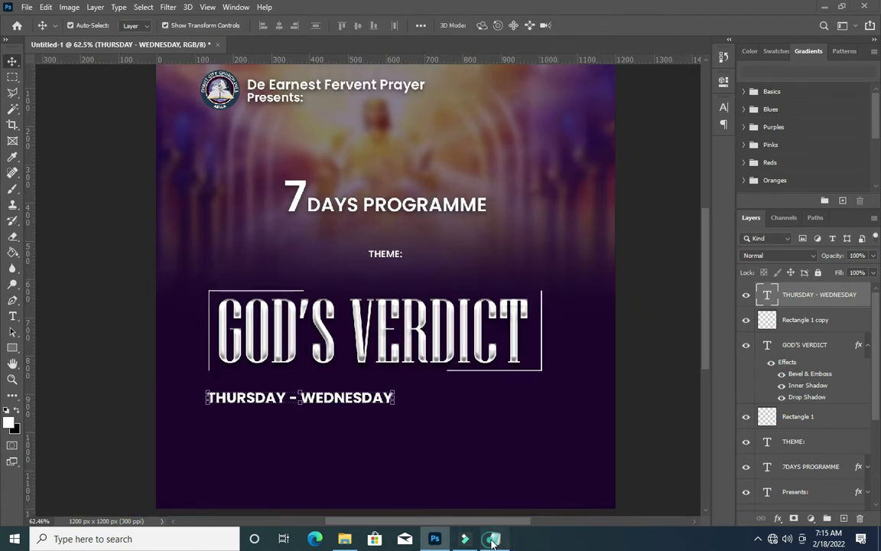
pyautogui.click(493, 541)
# Copy the 2ND - 8TH MARCH line from the notes and duplicate the day line just below.
pyautogui.hotkey('ctrl', 'c')
pyautogui.moveTo(252, 264); pyautogui.dragTo(172, 266)
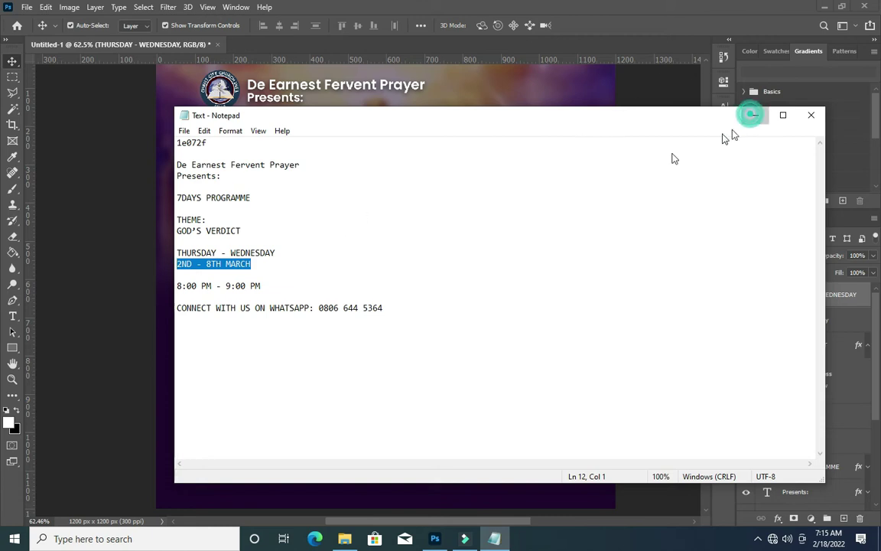
pyautogui.click(752, 116)
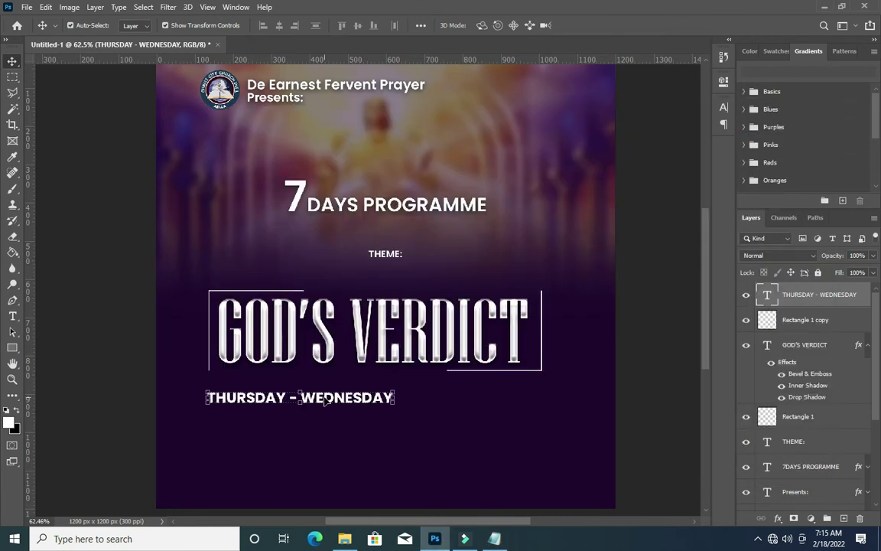
pyautogui.hotkey('ctrl', 'j')
pyautogui.moveTo(327, 399); pyautogui.dragTo(327, 414)
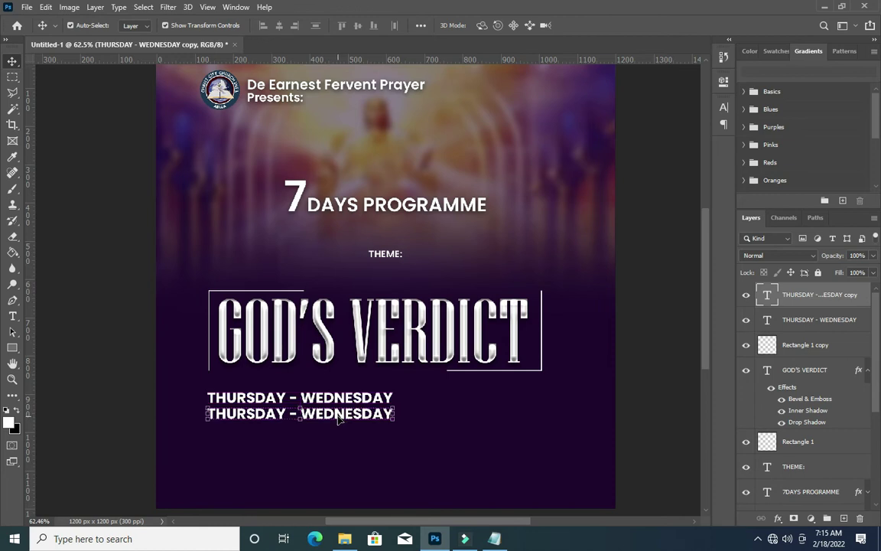
# Replace the duplicate's text with 2ND - 8TH MARCH and commit it.
pyautogui.press('t')
pyautogui.click(337, 413)
pyautogui.hotkey('ctrl', 'a')
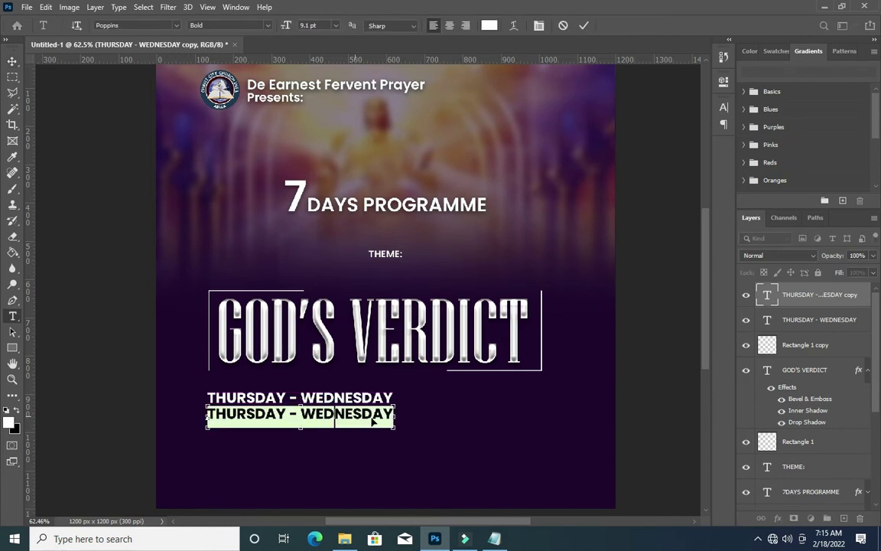
pyautogui.hotkey('ctrl', 'v')
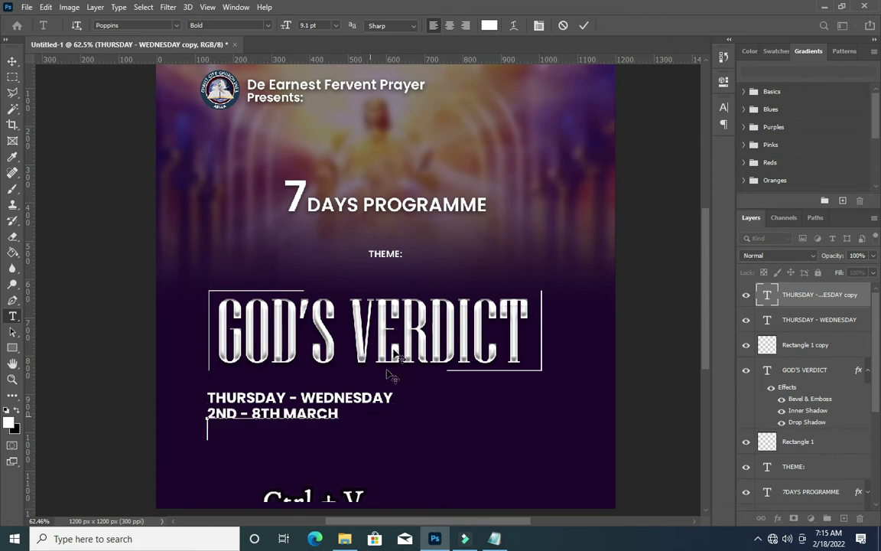
pyautogui.press('BackSpace')
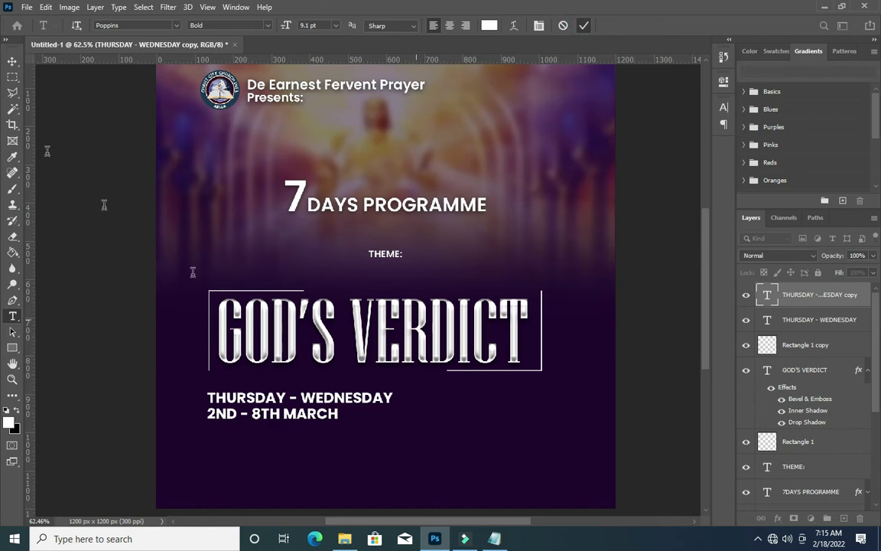
pyautogui.hotkey('ctrl', 'Return')
pyautogui.click(12, 61)
# Scale the 2ND - 8TH MARCH line up to match the width of THURSDAY - WEDNESDAY.
pyautogui.scroll(3, 329, 394)
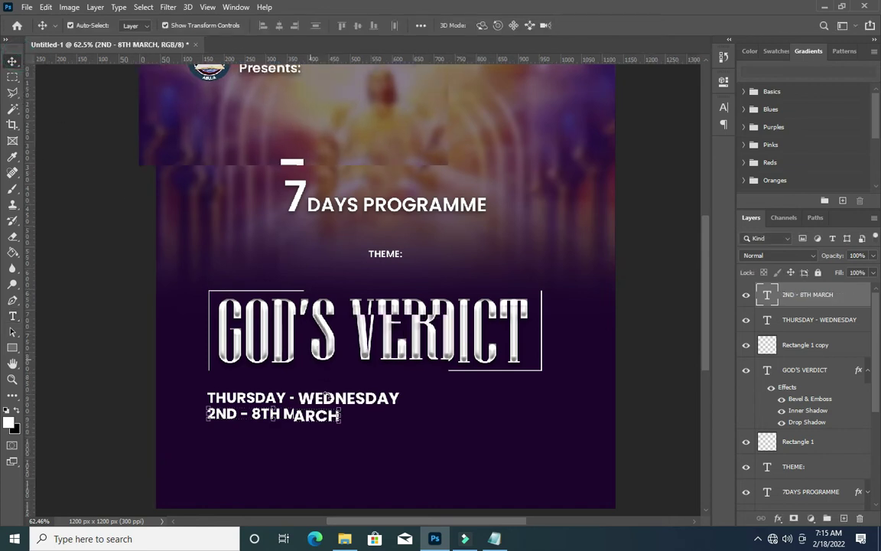
pyautogui.hotkey('ctrl', 't')
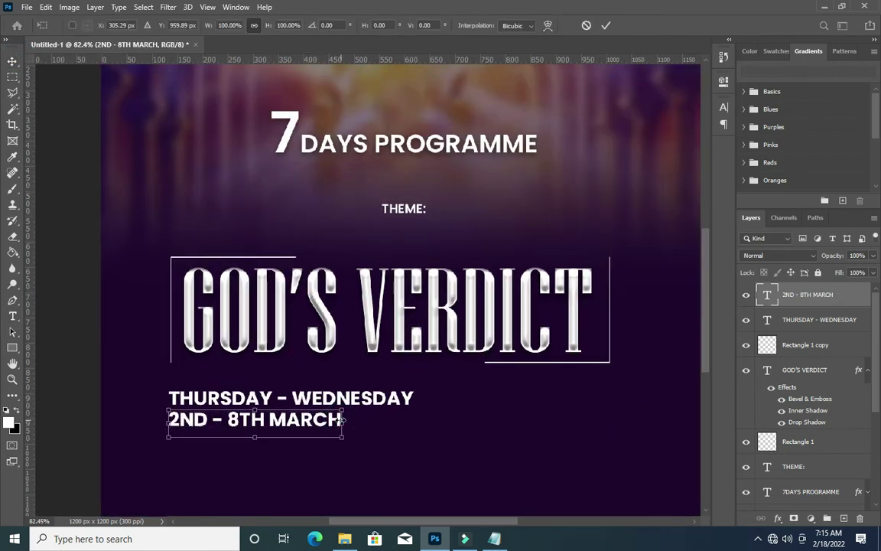
pyautogui.moveTo(342, 420); pyautogui.dragTo(412, 435)
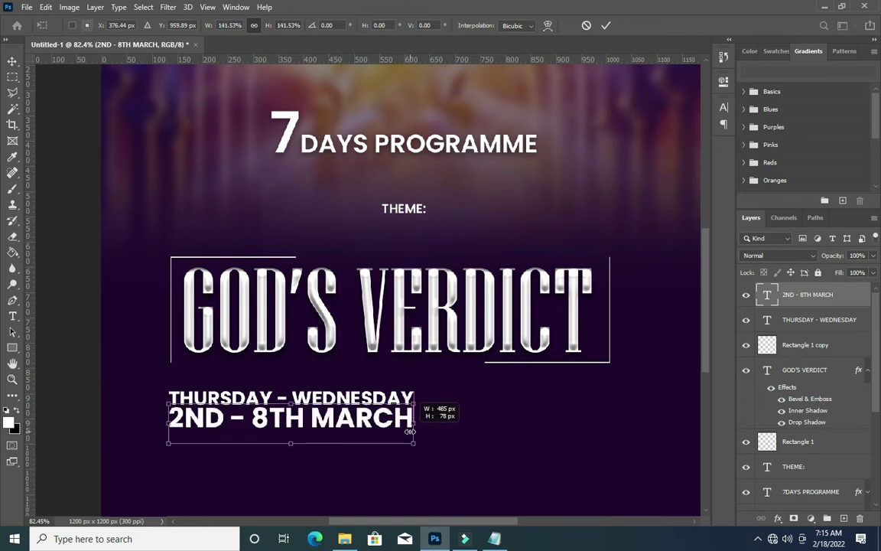
pyautogui.press('Return')
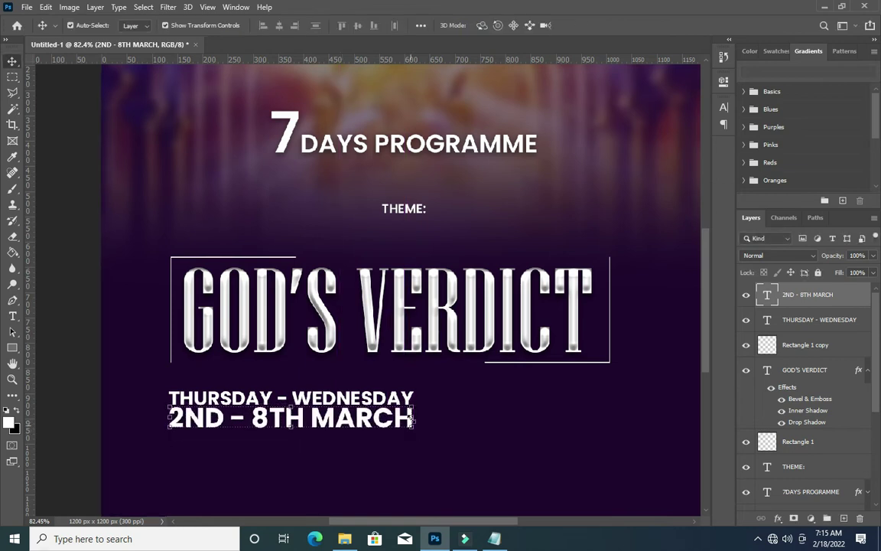
pyautogui.scroll(-5, 314, 380)
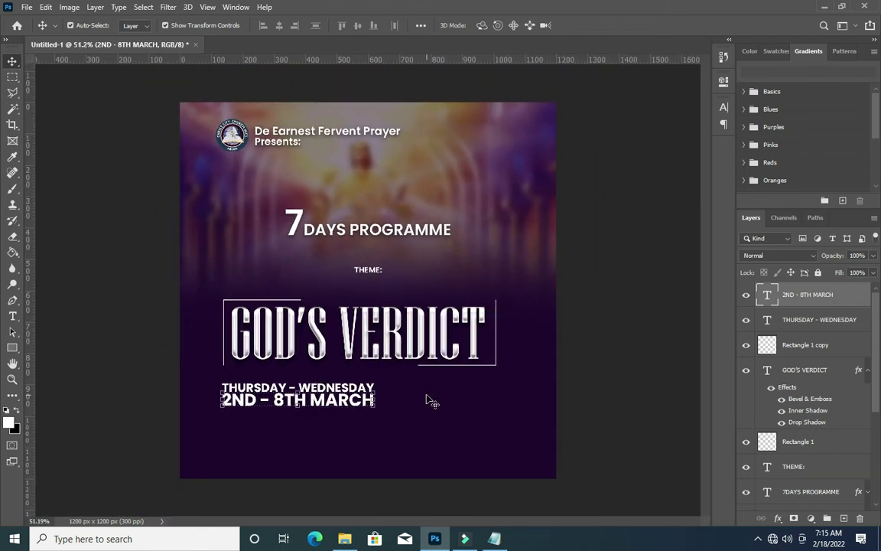
pyautogui.click(594, 377)
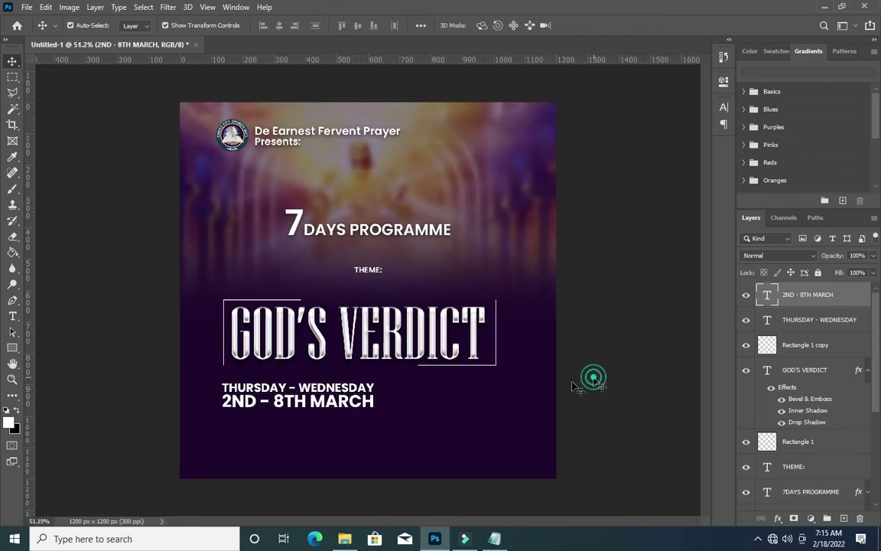
pyautogui.click(339, 402)
# Copy the 8:00 PM - 9:00 PM line from the Notepad notes.
pyautogui.click(638, 381)
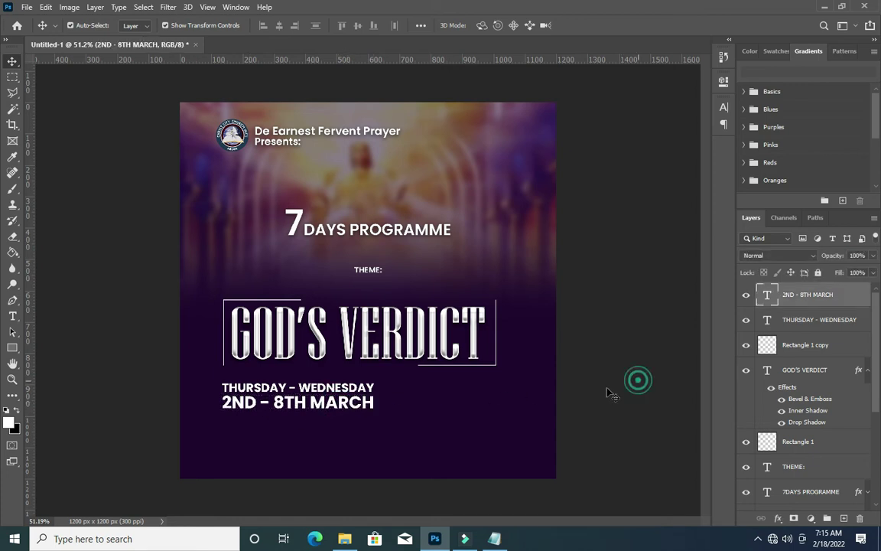
pyautogui.hotkey('alt', 'Tab')
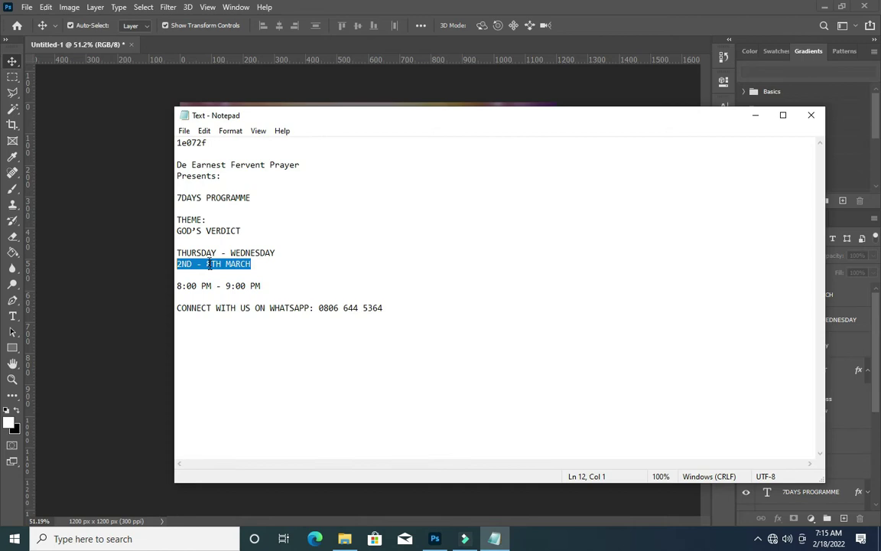
pyautogui.click(269, 285)
pyautogui.hotkey('shift', 'Home')
pyautogui.hotkey('ctrl', 'c')
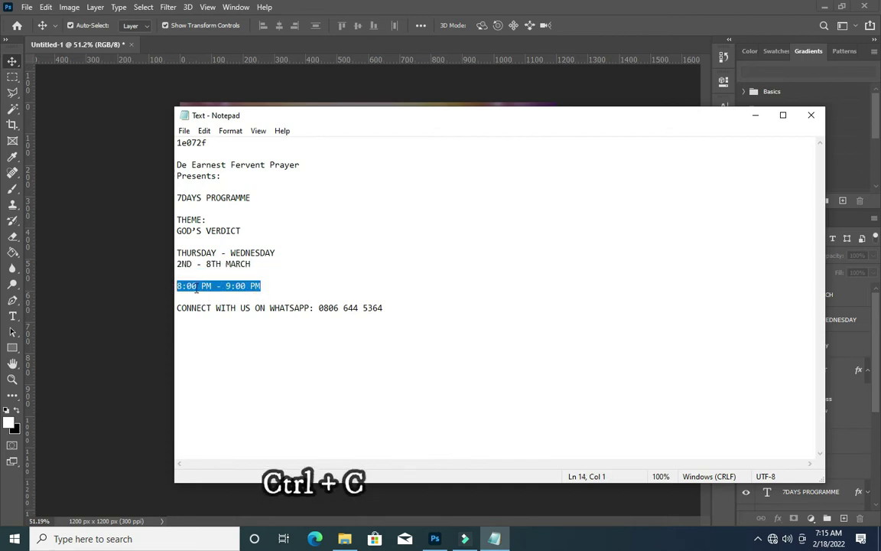
pyautogui.click(754, 116)
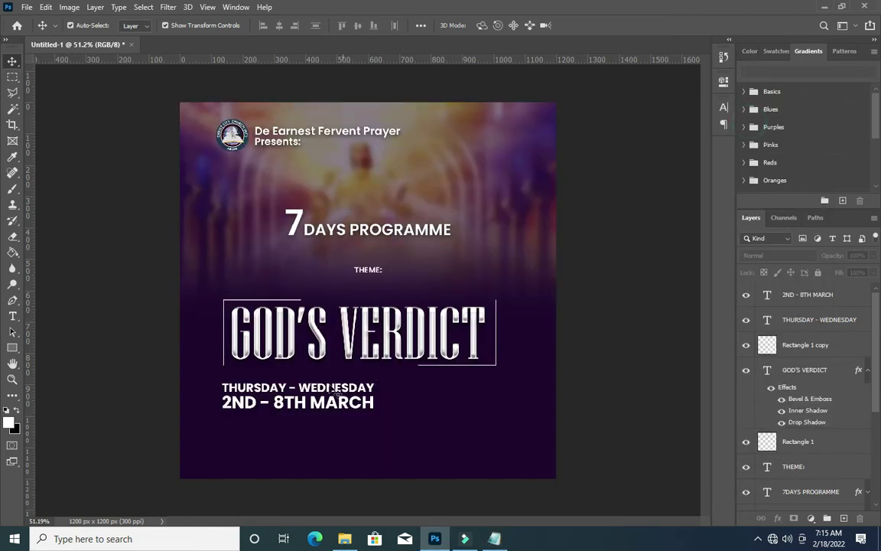
pyautogui.scroll(1, 336, 391)
pyautogui.scroll(1, 281, 361)
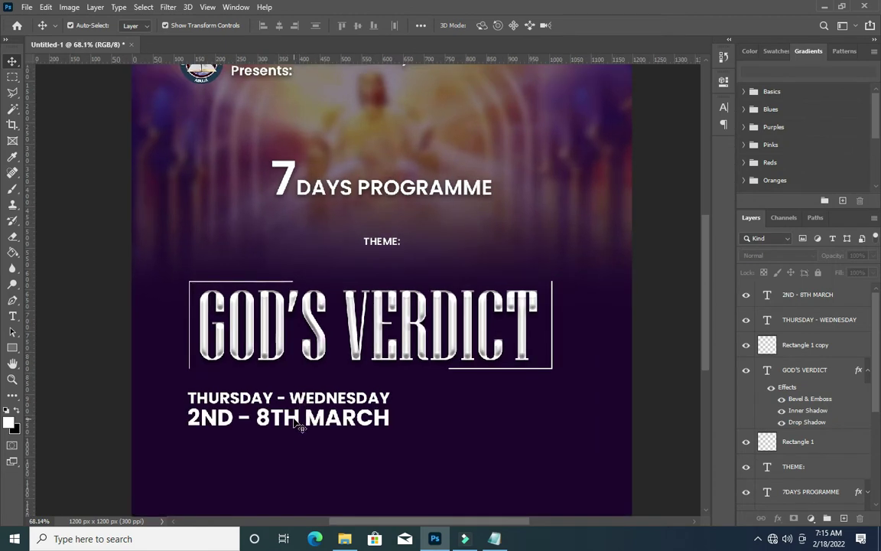
# Duplicate the date line to its right and replace the text with 8:00 PM - 9:00 PM.
pyautogui.click(295, 419)
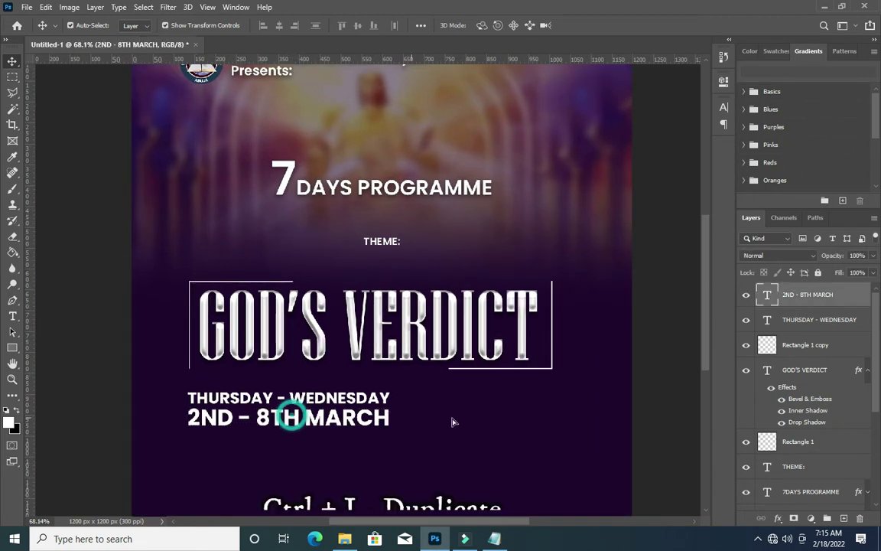
pyautogui.moveTo(295, 420); pyautogui.dragTo(516, 414)
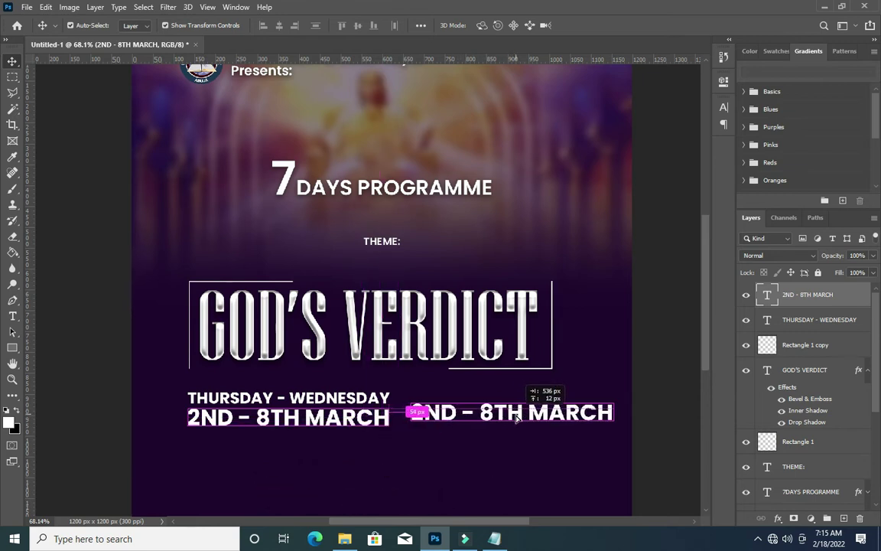
pyautogui.moveTo(516, 414); pyautogui.dragTo(512, 414)
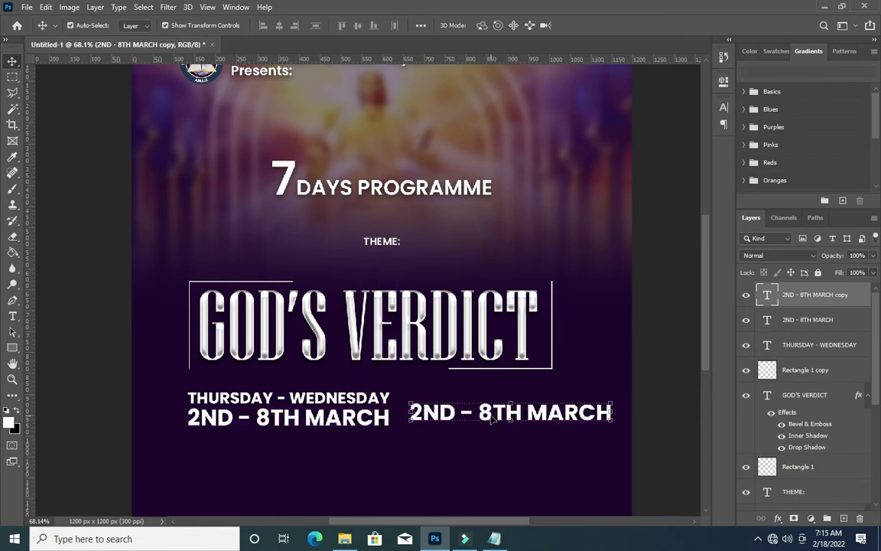
pyautogui.doubleClick(493, 413)
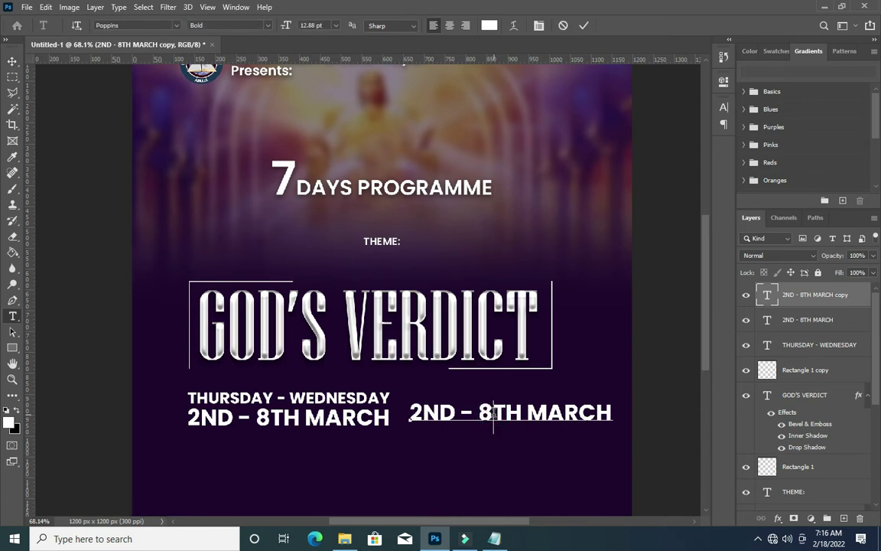
pyautogui.hotkey('ctrl', 'a')
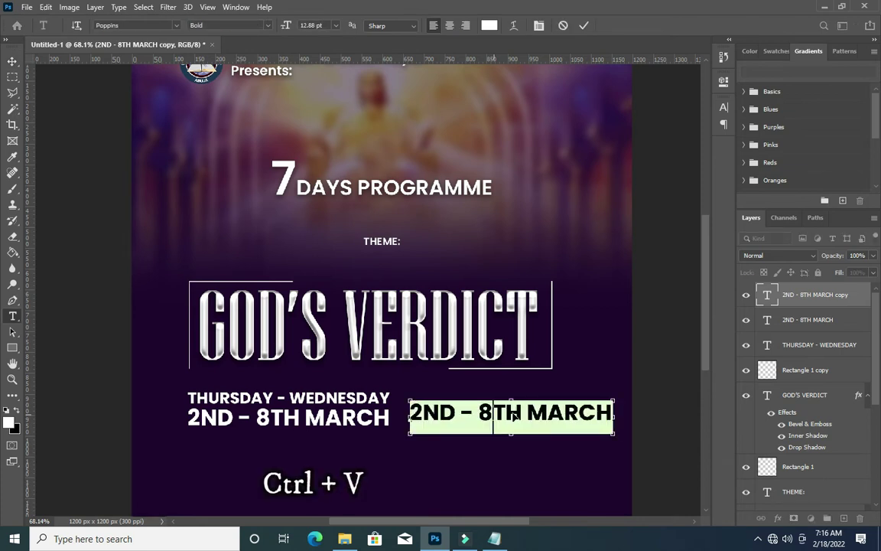
pyautogui.hotkey('ctrl', 'v')
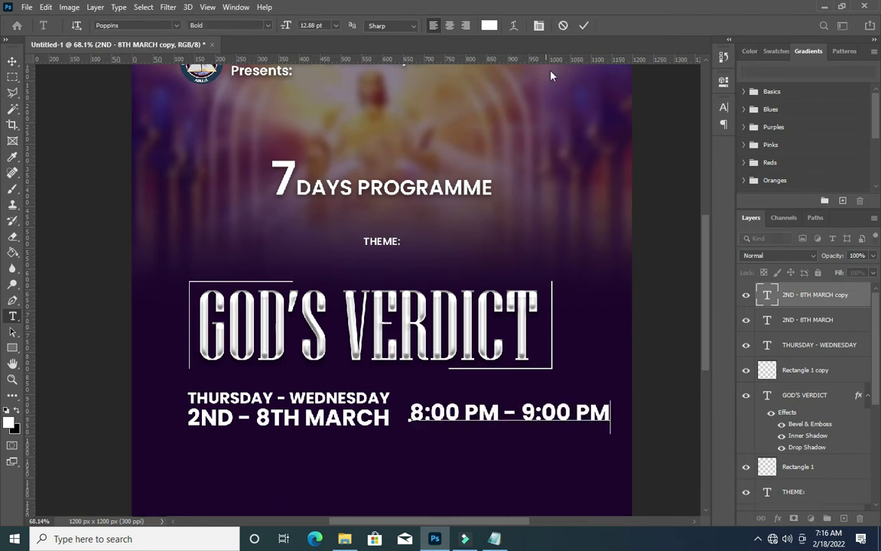
pyautogui.hotkey('ctrl', 'Return')
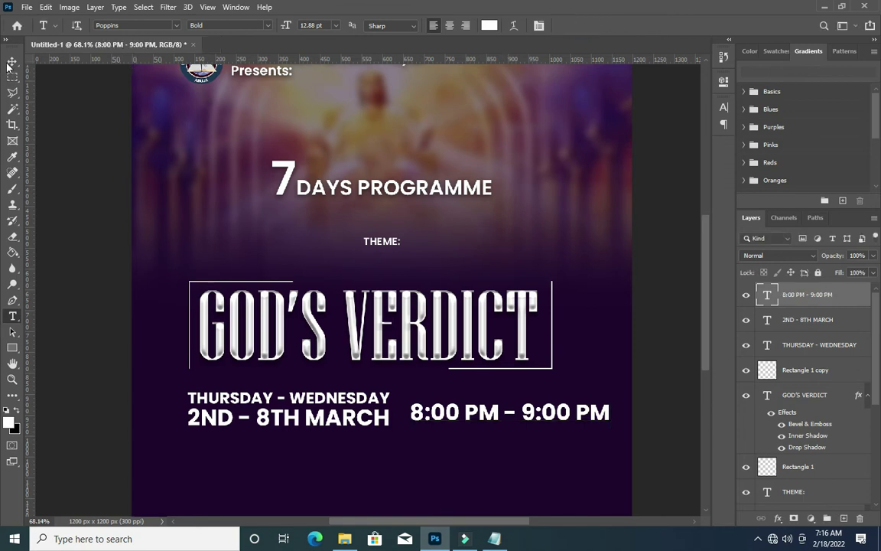
# Scale the time line down to about 78% beside the date line.
pyautogui.press('v')
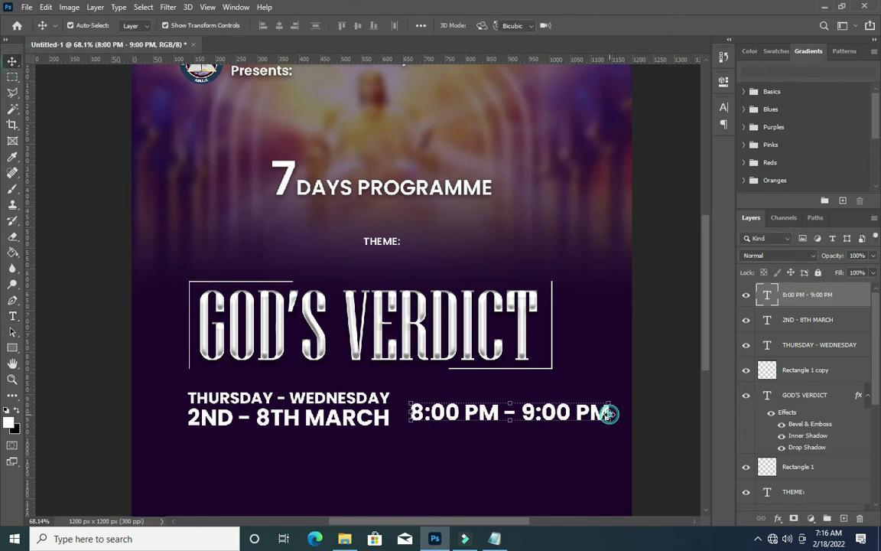
pyautogui.moveTo(612, 414); pyautogui.dragTo(566, 418)
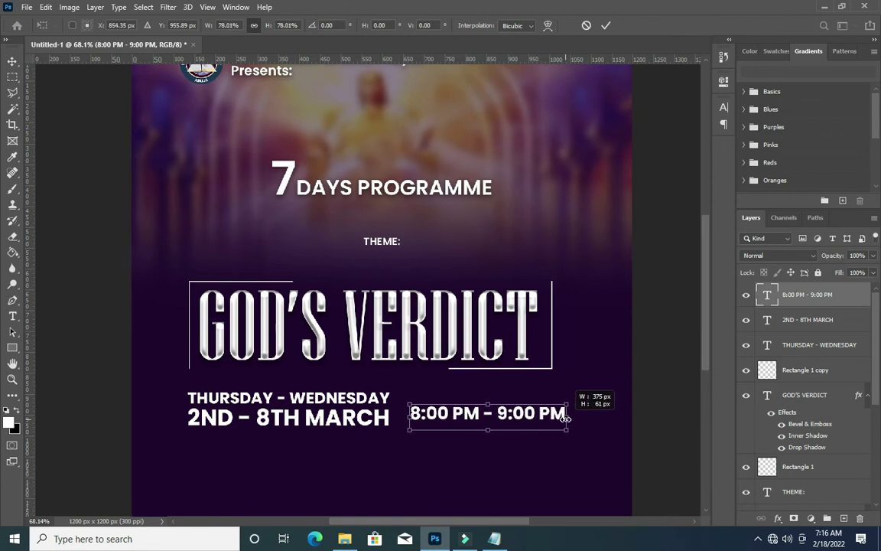
pyautogui.moveTo(566, 419); pyautogui.dragTo(565, 419)
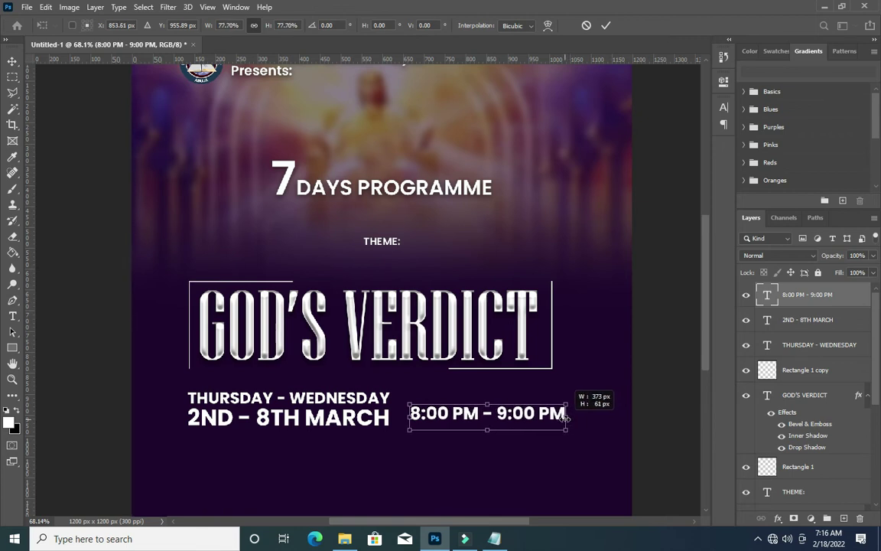
pyautogui.click(606, 25)
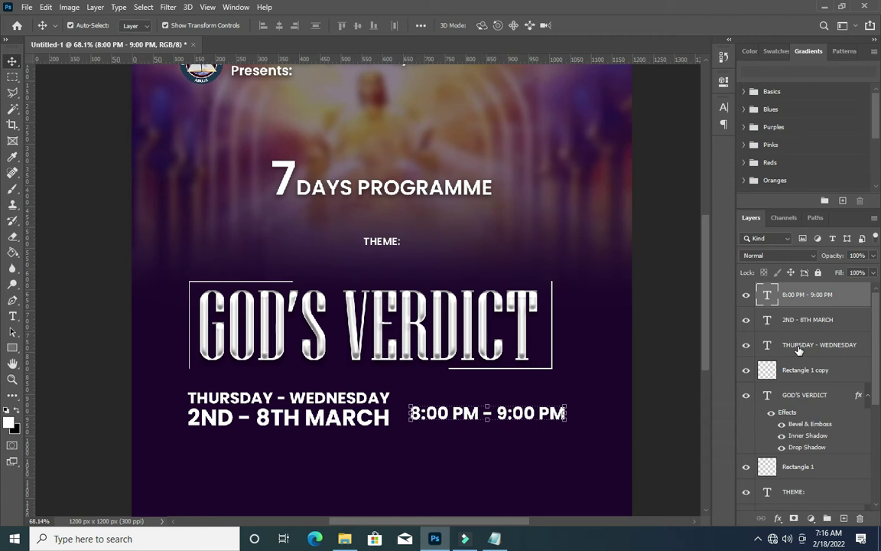
# Widen GOD'S VERDICT, Rectangle 1 and Rectangle 1 copy to about 104%, then group them.
pyautogui.click(868, 395)
pyautogui.click(814, 393)
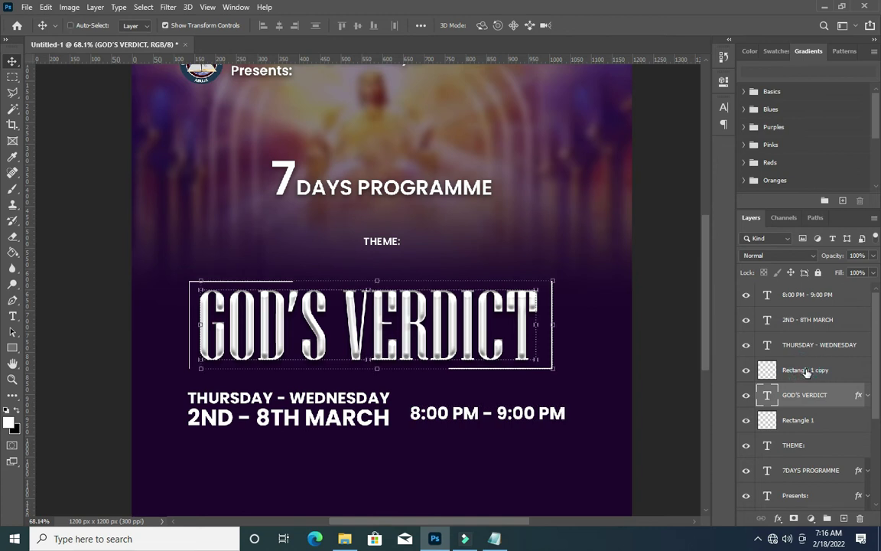
pyautogui.click(806, 371)
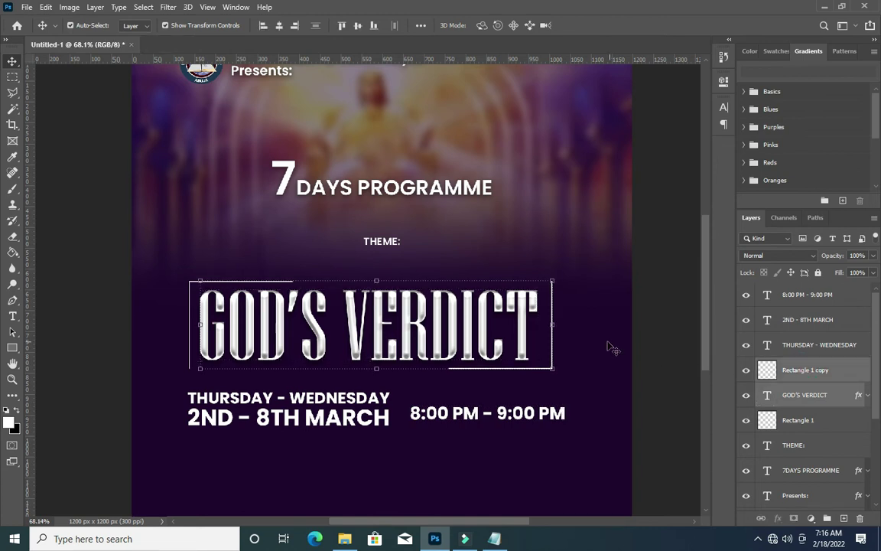
pyautogui.keyDown('ctrl'); pyautogui.click(812, 421); pyautogui.keyUp('ctrl')
pyautogui.moveTo(555, 325); pyautogui.dragTo(566, 326)
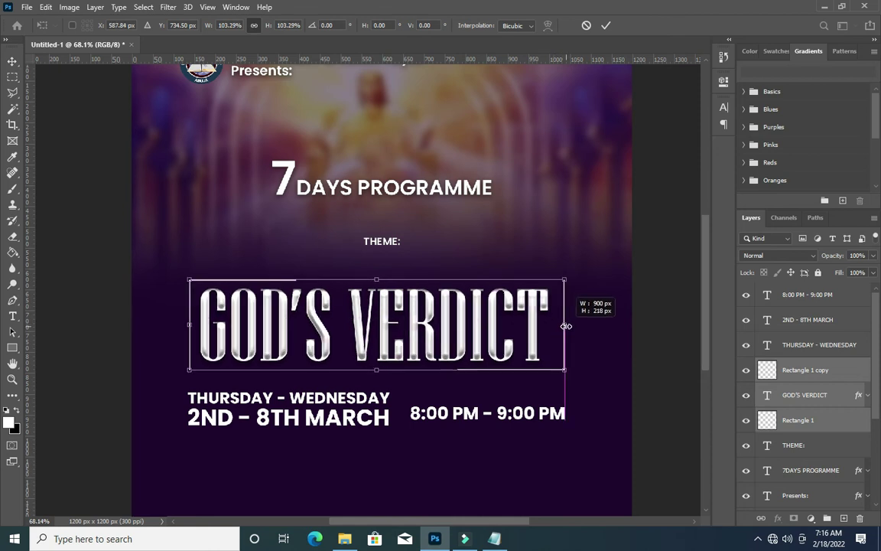
pyautogui.moveTo(566, 326); pyautogui.dragTo(569, 326)
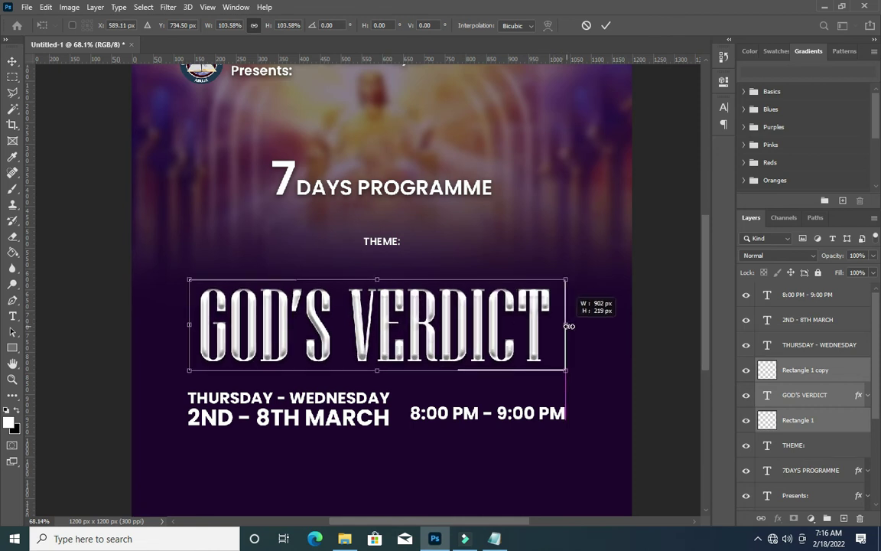
pyautogui.moveTo(569, 326); pyautogui.dragTo(569, 326)
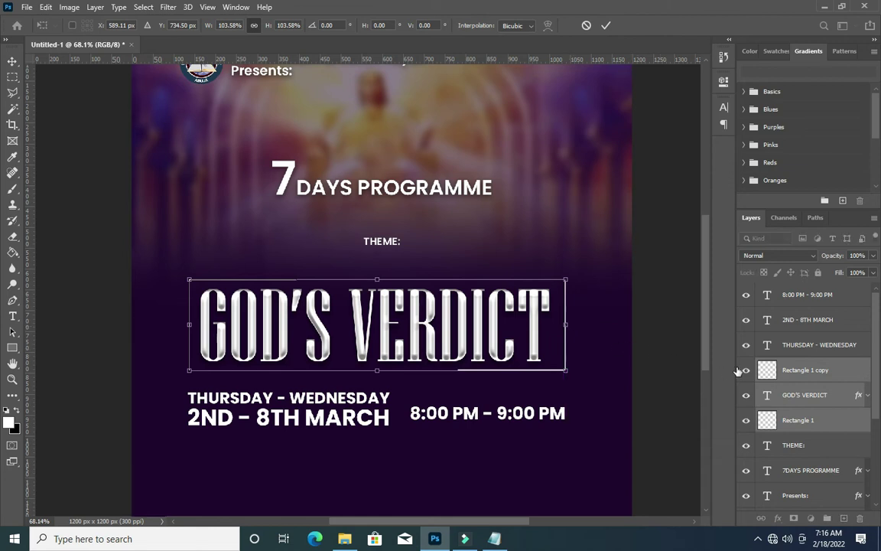
pyautogui.click(606, 25)
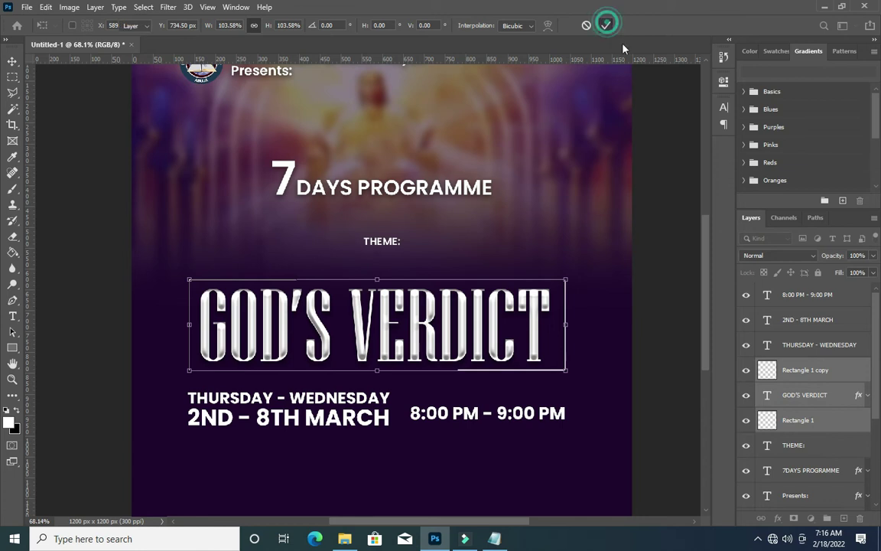
pyautogui.click(827, 518)
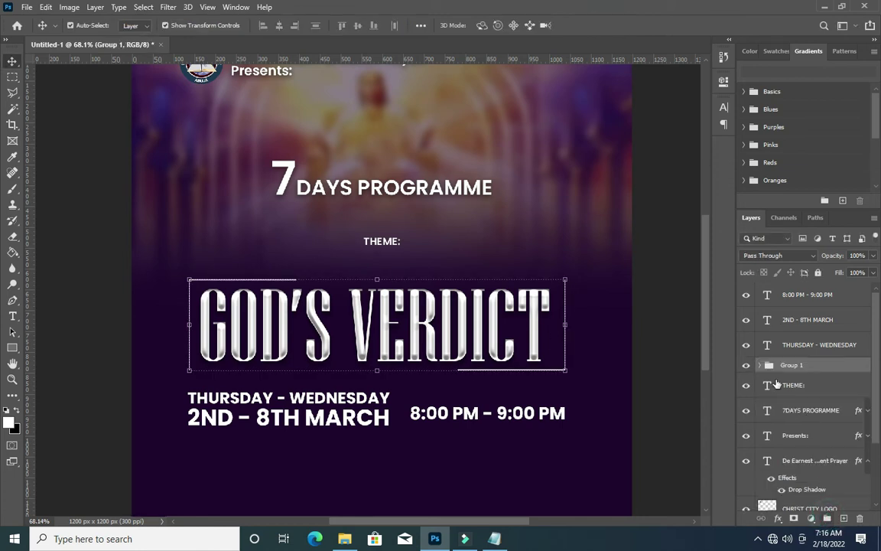
pyautogui.doubleClick(790, 365)
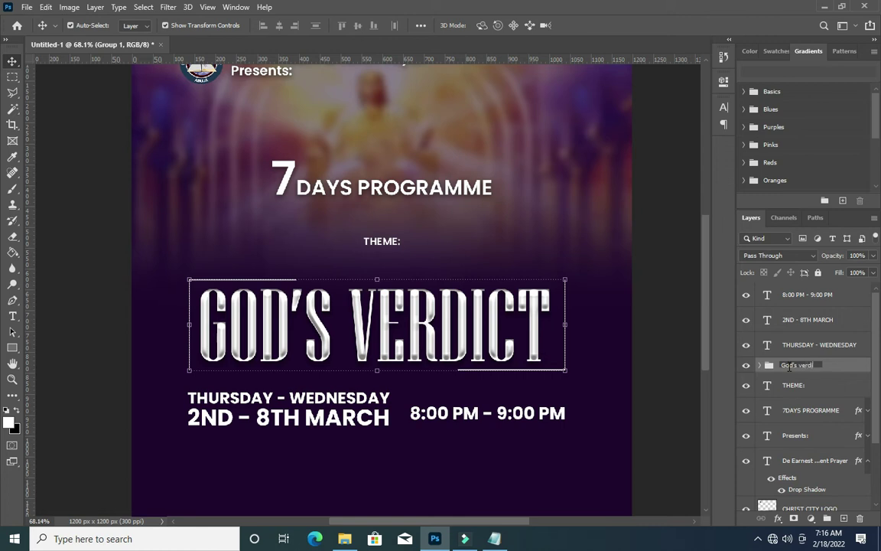
# Name the group 'God's verdict' and centre the title horizontally on the page.
pyautogui.press('Return')
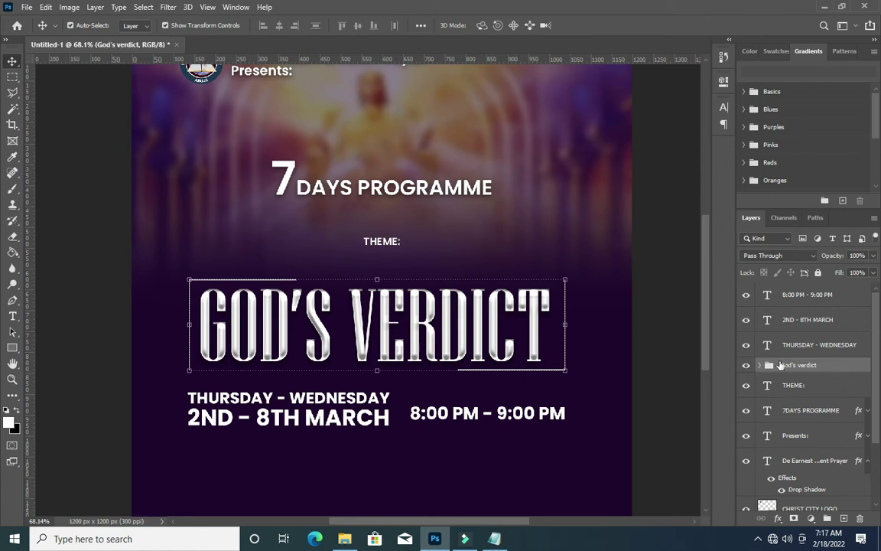
pyautogui.hotkey('ctrl', 'a')
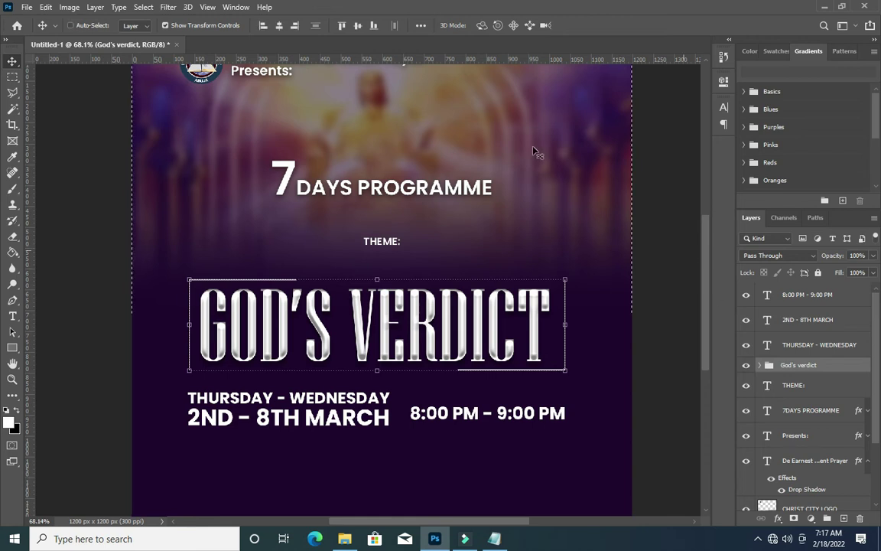
pyautogui.click(280, 26)
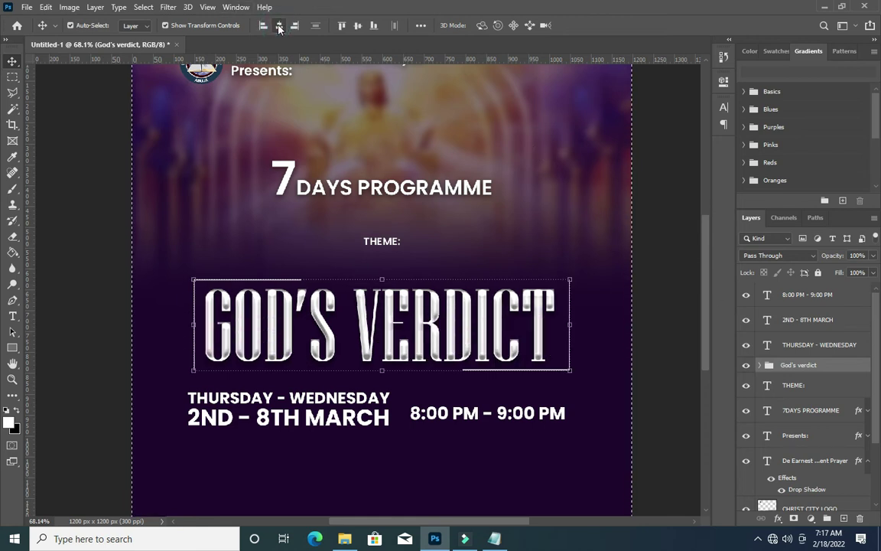
pyautogui.moveTo(346, 251); pyautogui.dragTo(343, 252)
pyautogui.hotkey('ctrl', 'd')
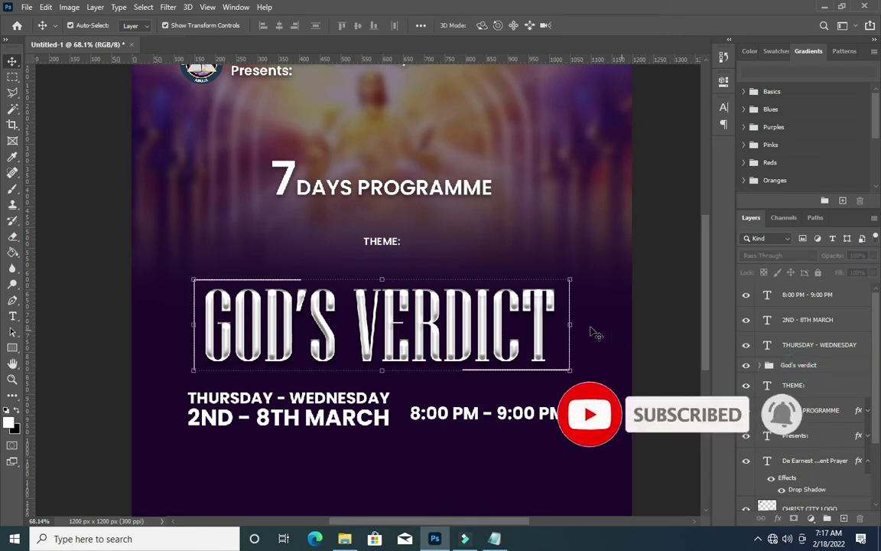
# Scale the GOD'S VERDICT title group up slightly.
pyautogui.click(803, 369)
pyautogui.scroll(2, 213, 328)
pyautogui.moveTo(371, 300); pyautogui.dragTo(371, 291)
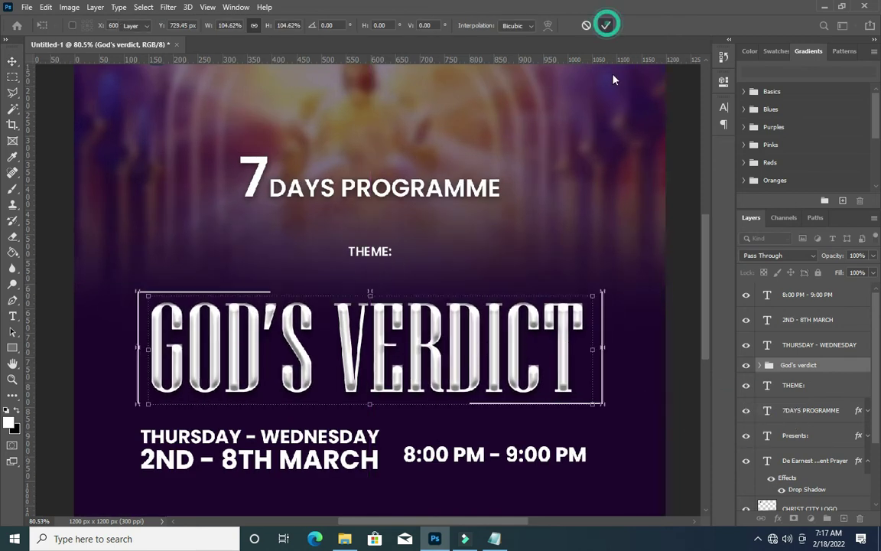
pyautogui.click(605, 25)
pyautogui.scroll(-4, 498, 246)
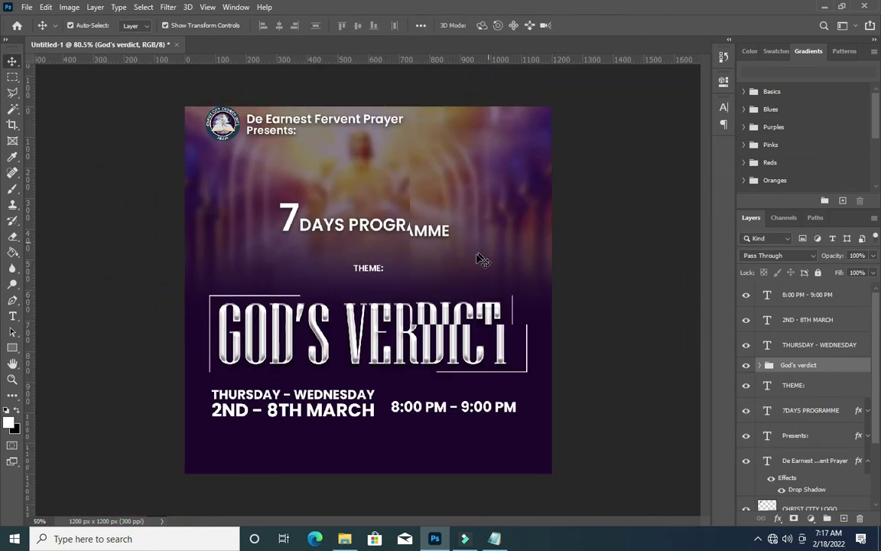
# Enlarge the 8:00 PM - 9:00 PM time text slightly and shift it right.
pyautogui.click(410, 267)
pyautogui.scroll(2, 380, 293)
pyautogui.scroll(1, 381, 293)
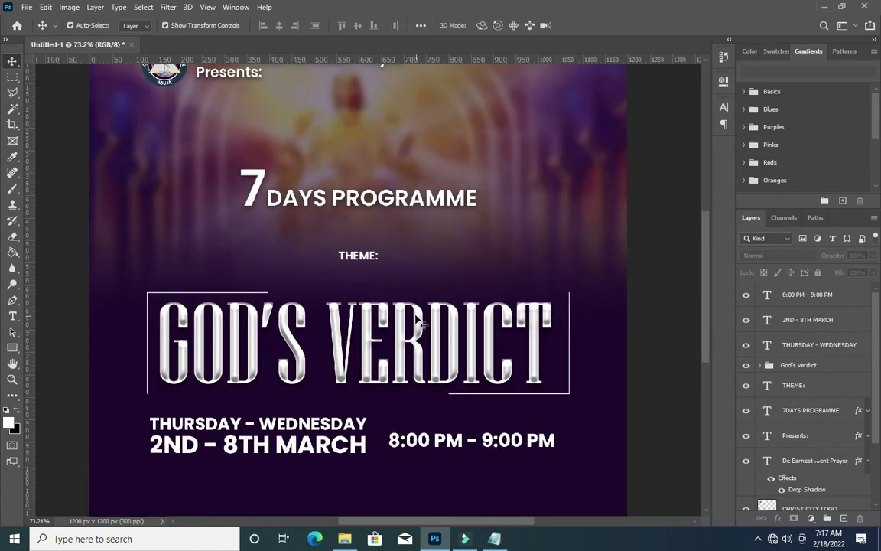
pyautogui.click(552, 448)
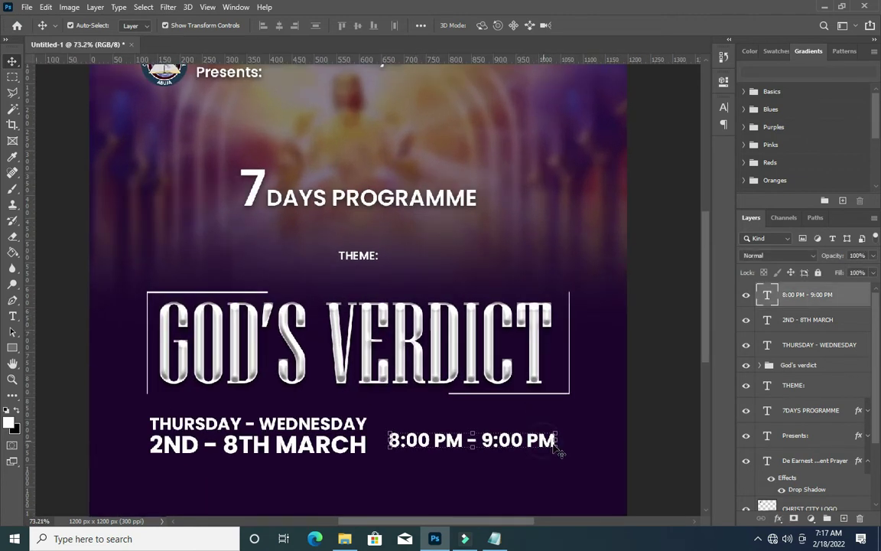
pyautogui.scroll(1, 555, 444)
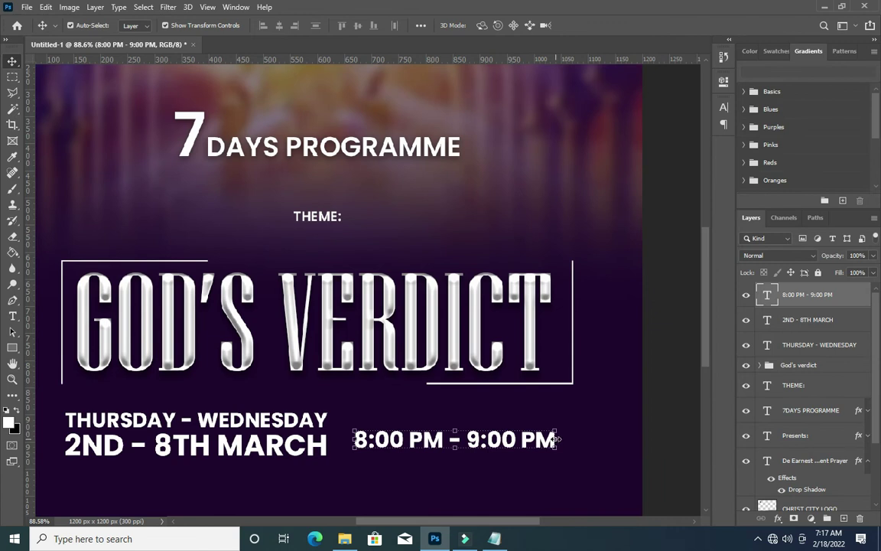
pyautogui.moveTo(556, 440); pyautogui.dragTo(566, 442)
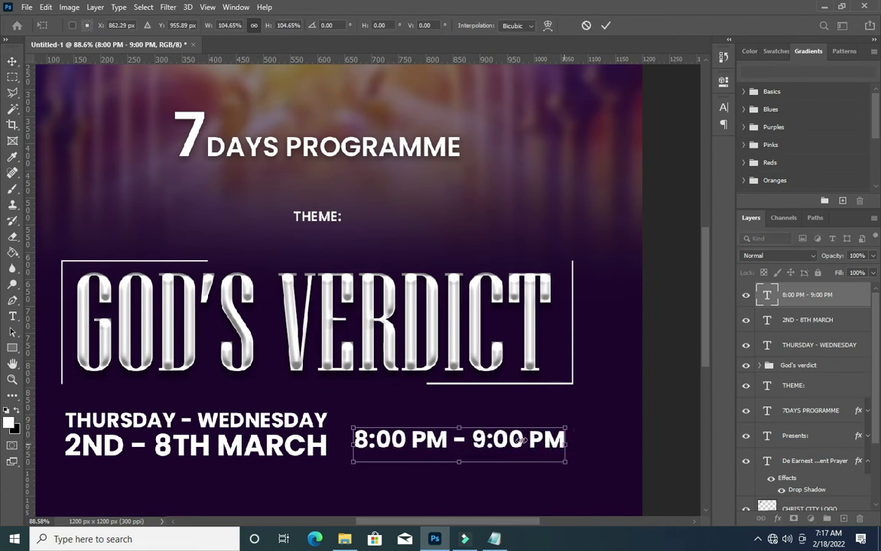
pyautogui.moveTo(487, 442); pyautogui.dragTo(494, 442)
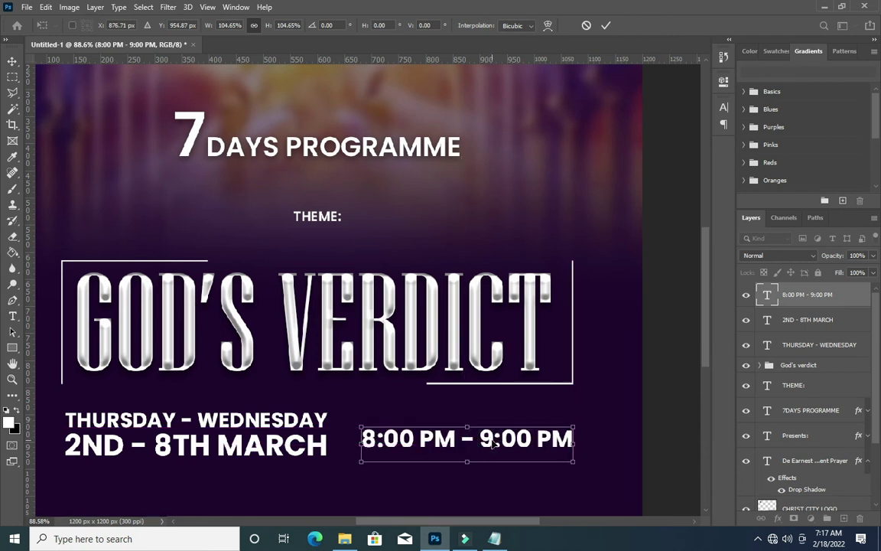
pyautogui.click(643, 392)
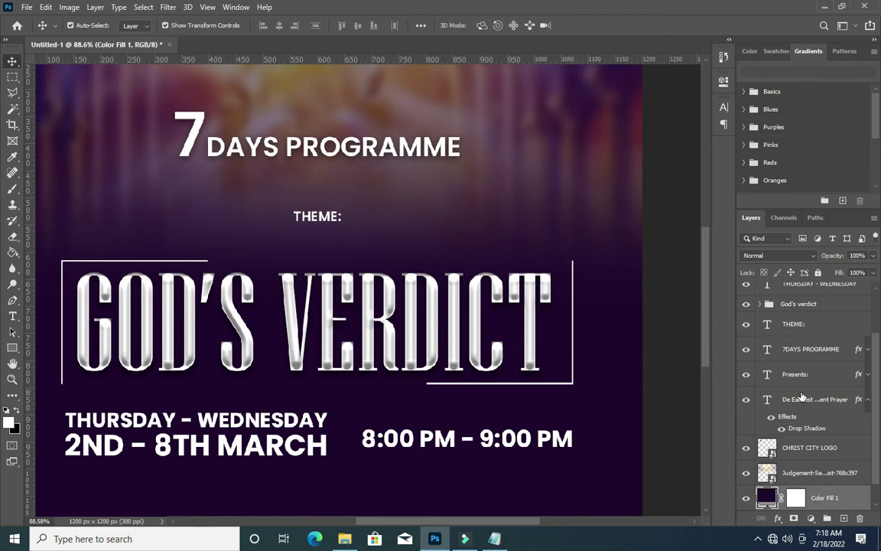
# Move the 2ND - 8TH MARCH and THURSDAY - WEDNESDAY date lines slightly left and down.
pyautogui.scroll(2, 798, 325)
pyautogui.click(803, 319)
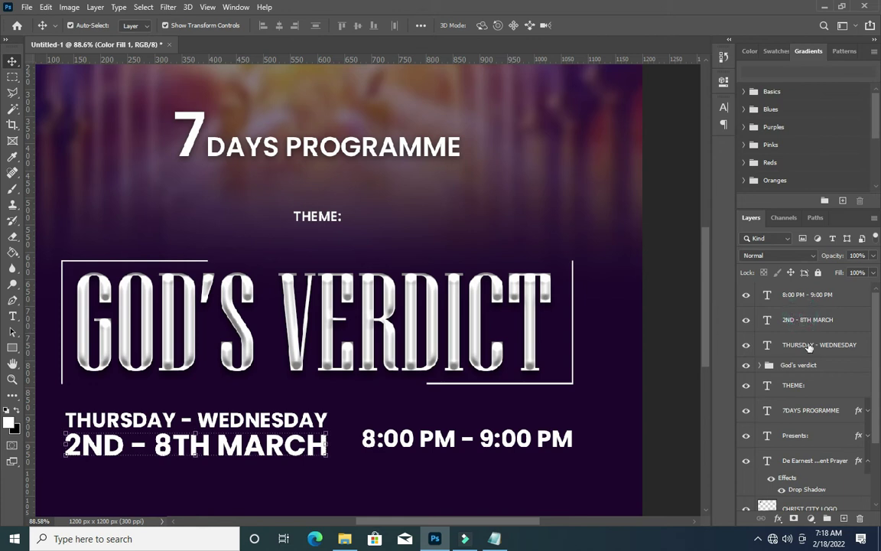
pyautogui.keyDown('ctrl'); pyautogui.click(808, 345); pyautogui.keyUp('ctrl')
pyautogui.hotkey('ctrl', 't')
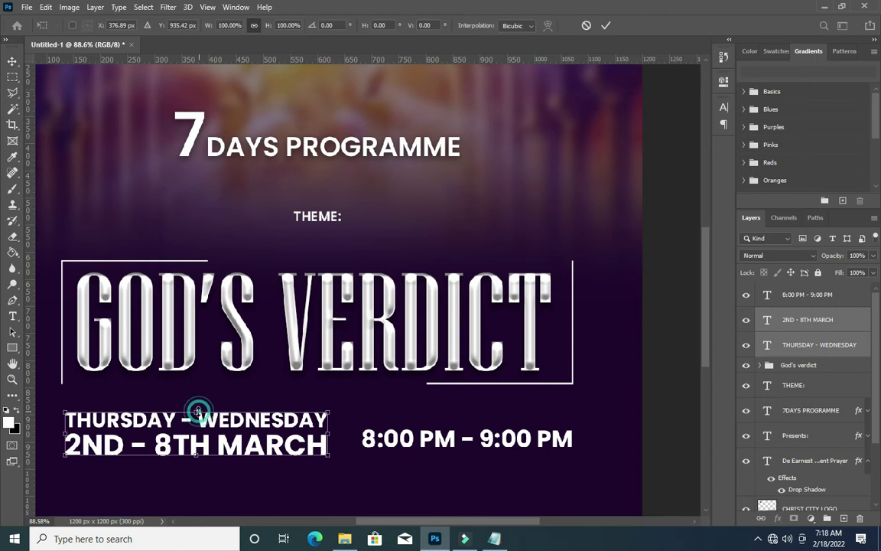
pyautogui.moveTo(209, 425); pyautogui.dragTo(203, 429)
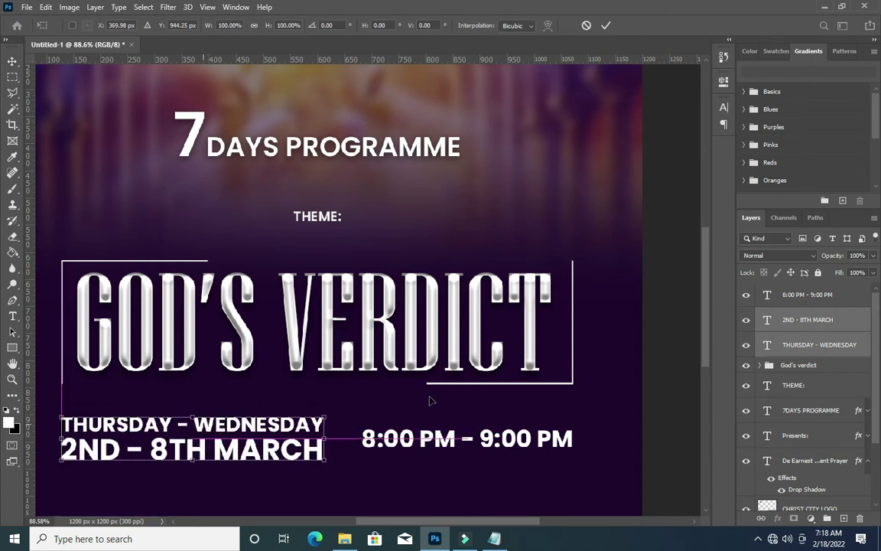
pyautogui.click(656, 376)
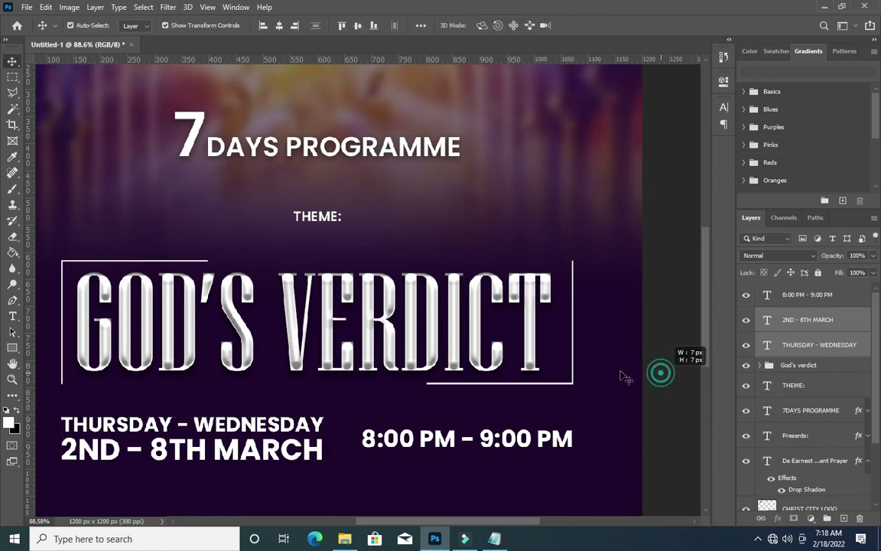
pyautogui.hotkey('ctrl', '0')
pyautogui.scroll(-1, 511, 348)
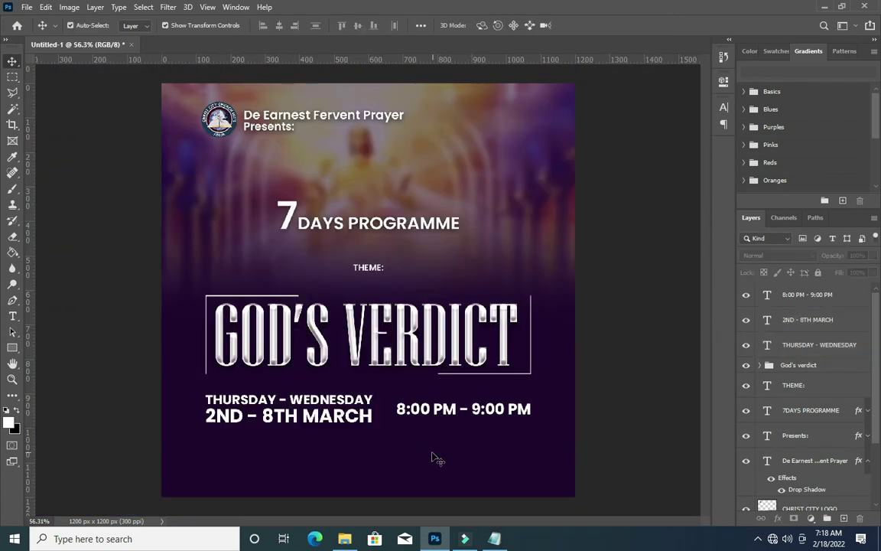
# Place the gavel image at upper left, shrink it, and stack it beneath the THEME: text.
pyautogui.scroll(-1, 351, 353)
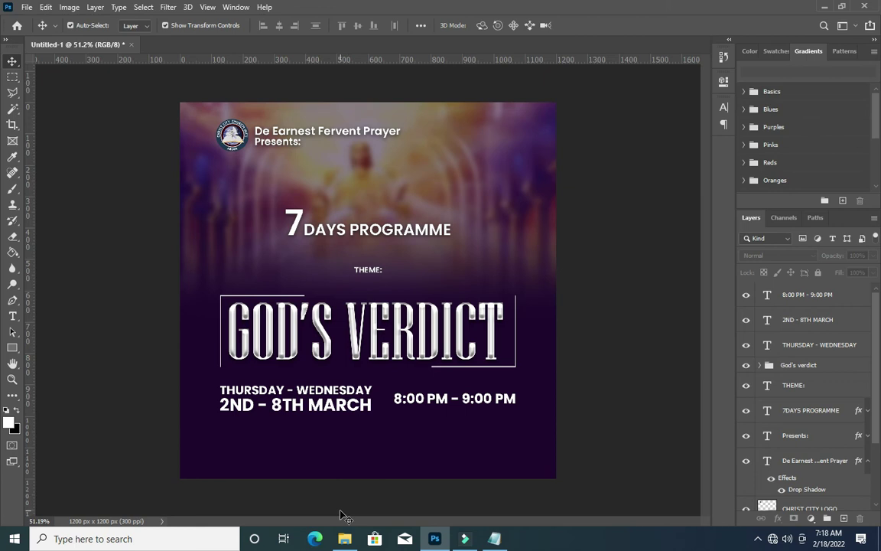
pyautogui.scroll(2, 340, 459)
pyautogui.scroll(1, 338, 452)
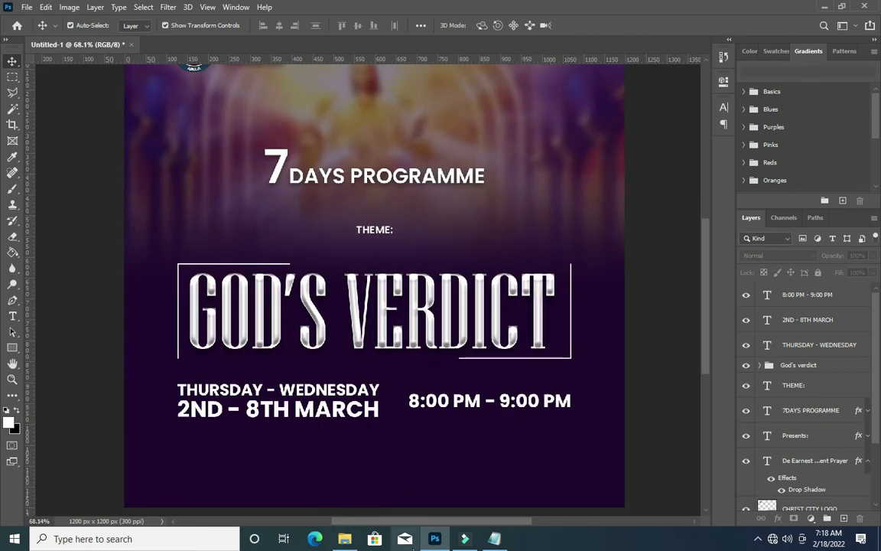
pyautogui.click(405, 538)
pyautogui.moveTo(291, 204)
pyautogui.mouseDown()
pyautogui.moveTo(309, 452)
pyautogui.moveTo(360, 286)
pyautogui.mouseUp()
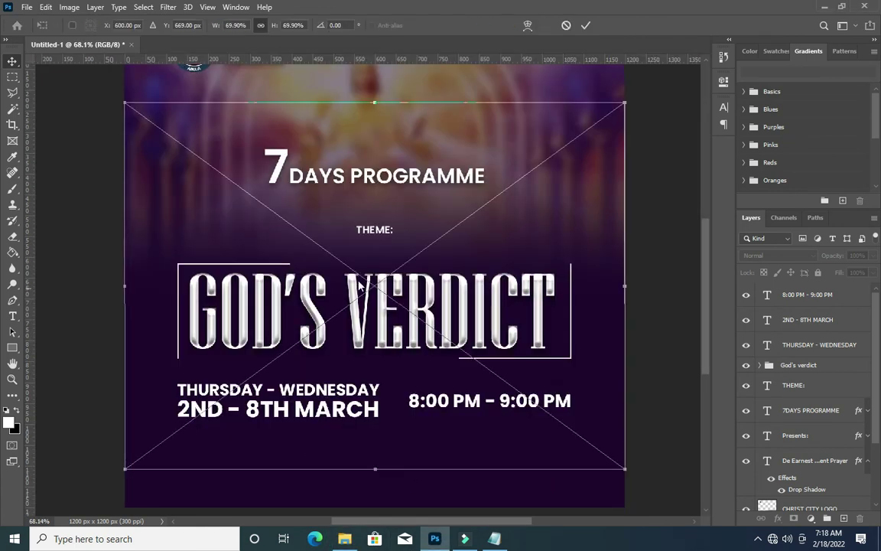
pyautogui.moveTo(374, 102)
pyautogui.mouseDown()
pyautogui.moveTo(388, 370)
pyautogui.moveTo(283, 138)
pyautogui.moveTo(288, 132)
pyautogui.mouseUp()
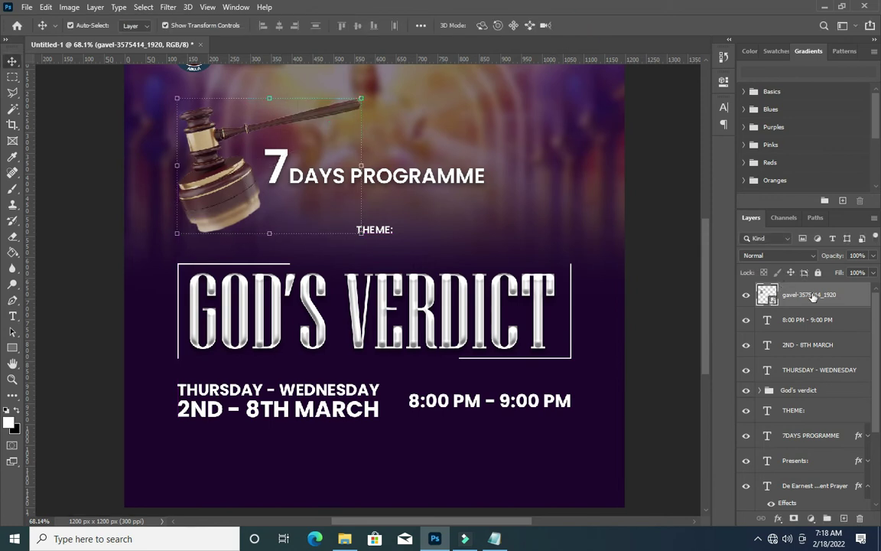
pyautogui.moveTo(813, 297); pyautogui.dragTo(796, 406)
# Move the THEME: label lower toward the title.
pyautogui.scroll(-2, 340, 192)
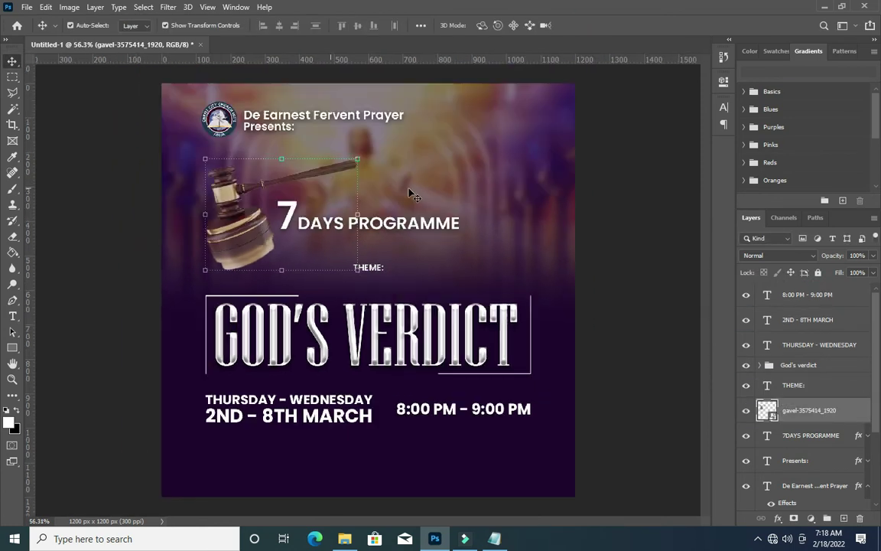
pyautogui.scroll(1, 367, 268)
pyautogui.click(374, 272)
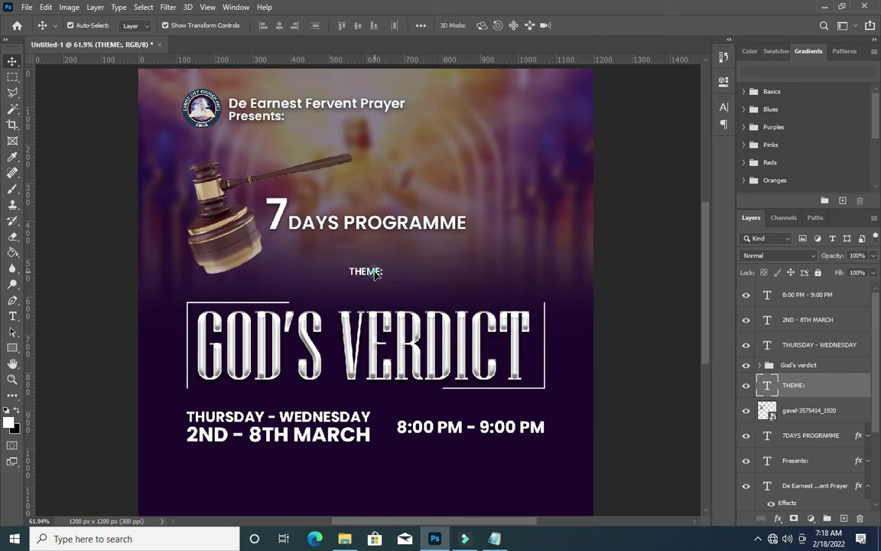
pyautogui.moveTo(375, 274); pyautogui.dragTo(373, 294)
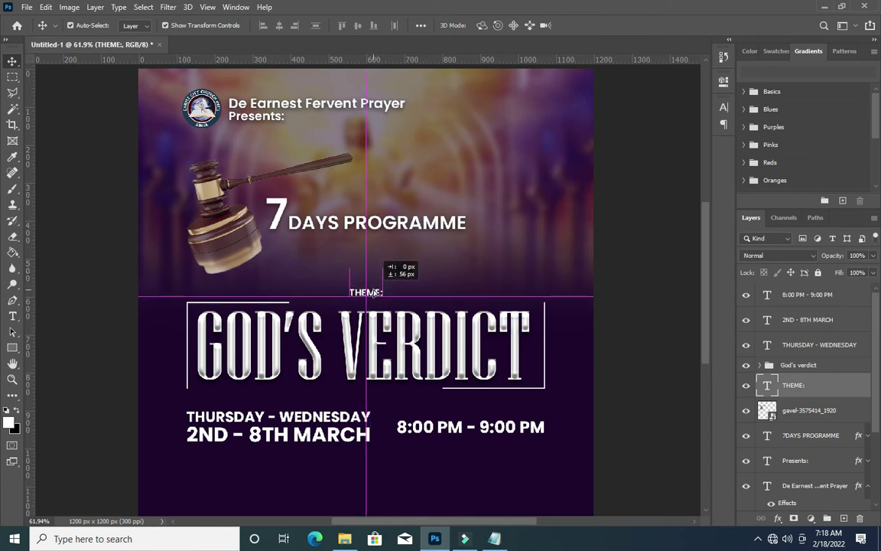
pyautogui.click(220, 203)
# Try the Multiply blend mode on the gavel layer.
pyautogui.scroll(-1, 269, 162)
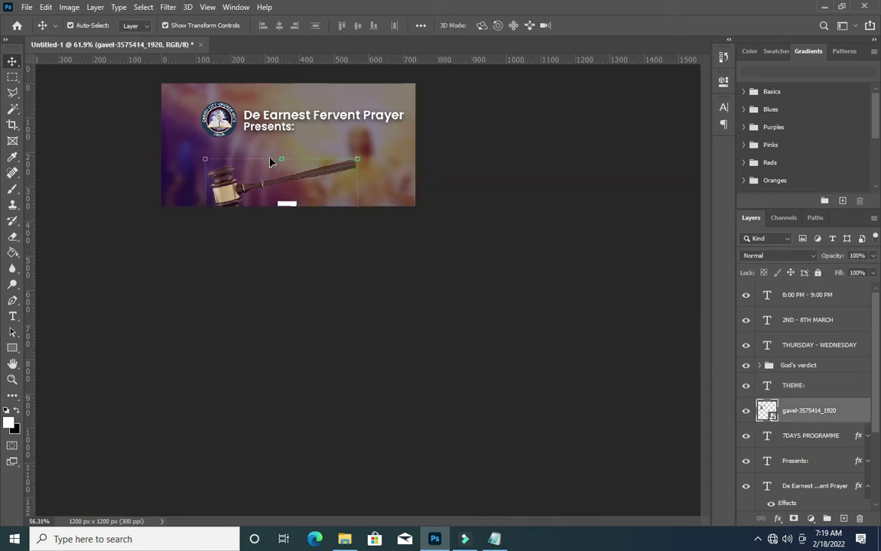
pyautogui.scroll(-1, 269, 161)
pyautogui.scroll(2, 270, 151)
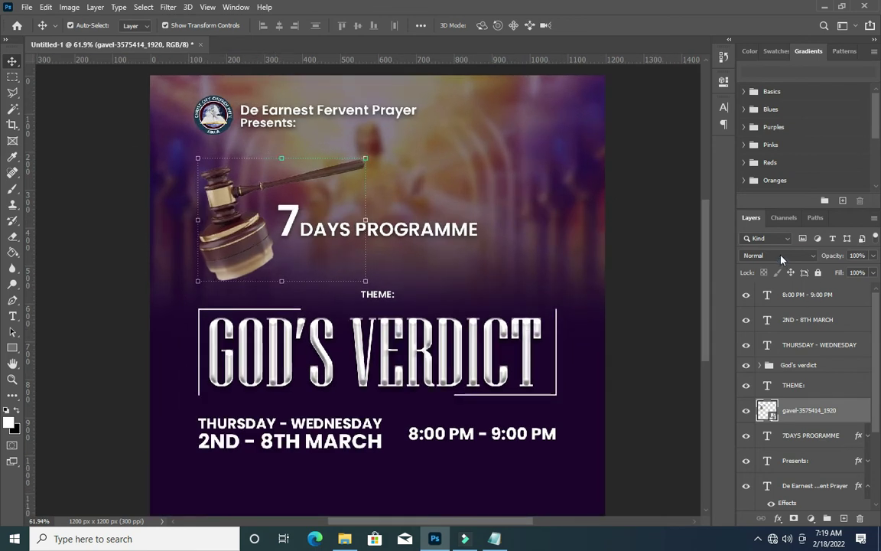
pyautogui.click(780, 257)
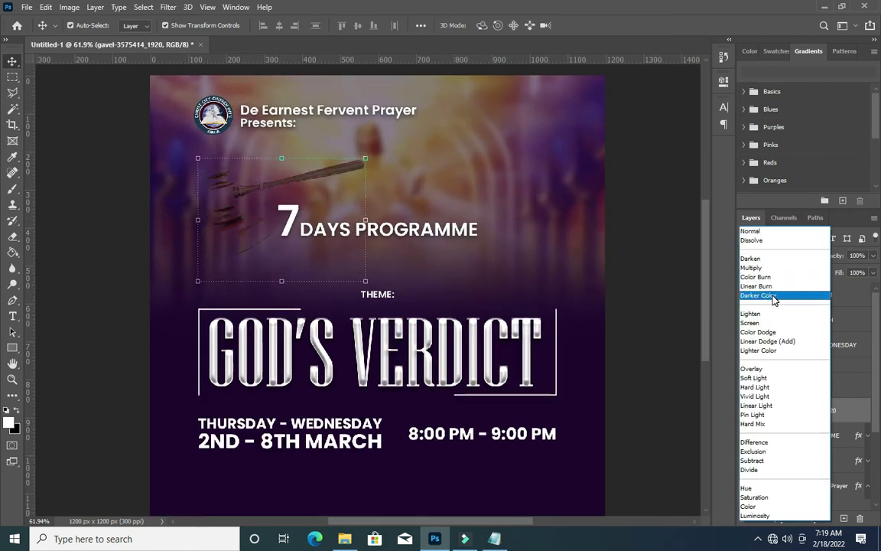
pyautogui.click(765, 267)
pyautogui.click(670, 273)
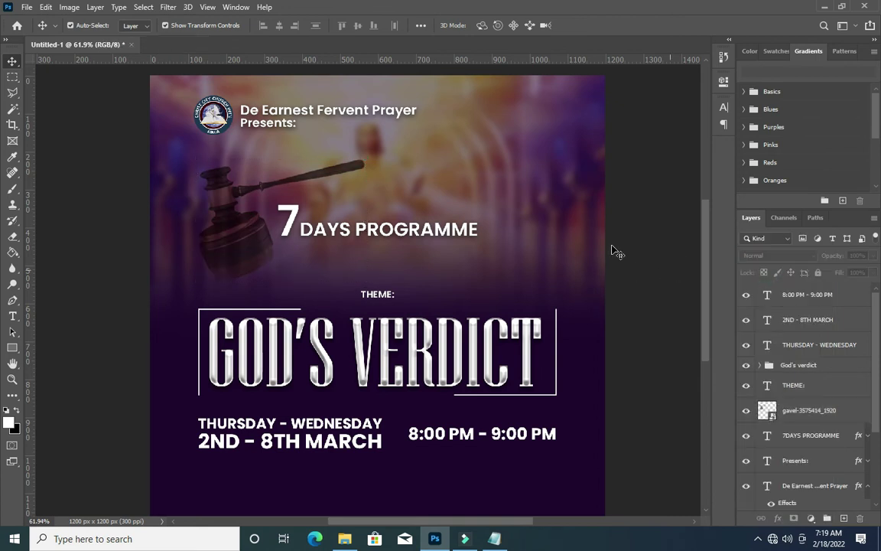
# Set the gavel layer to Soft Light blend mode at about 81% opacity.
pyautogui.scroll(2, 612, 250)
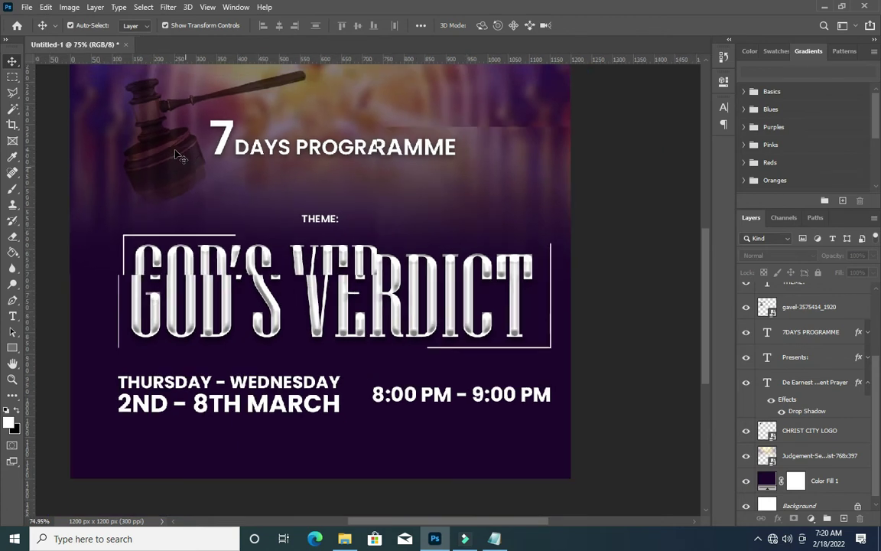
pyautogui.scroll(-2, 180, 156)
pyautogui.click(168, 145)
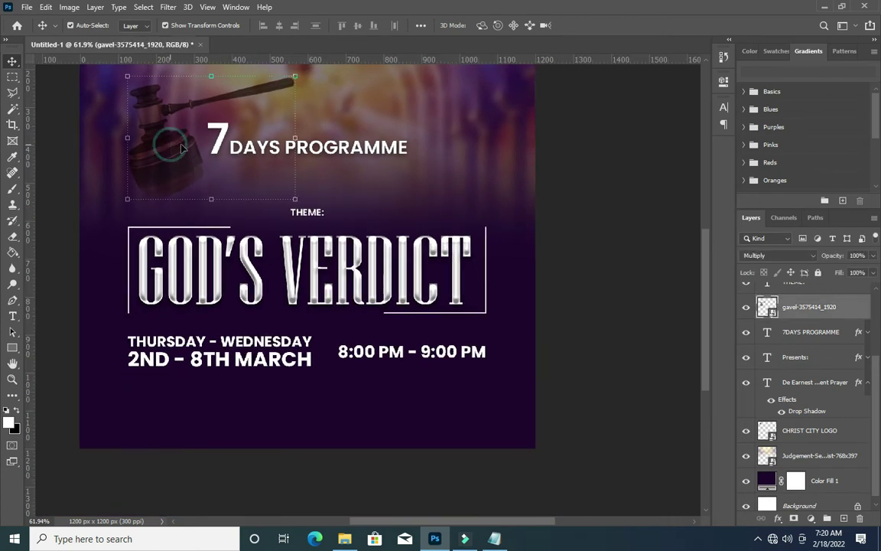
pyautogui.click(765, 256)
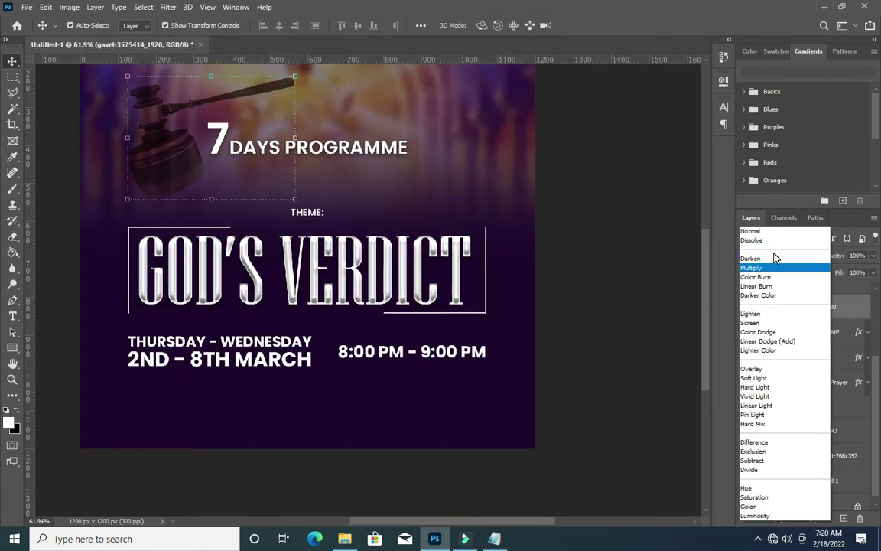
pyautogui.click(765, 379)
pyautogui.moveTo(838, 259); pyautogui.dragTo(834, 257)
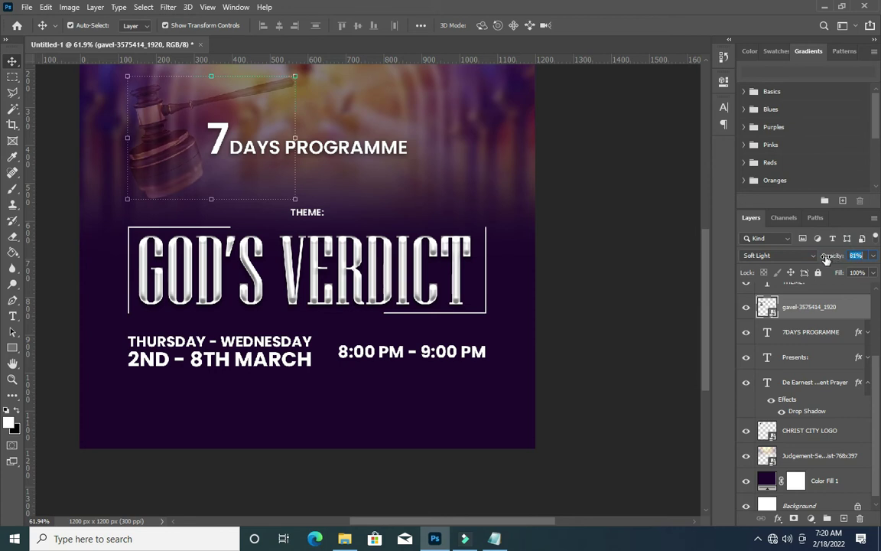
pyautogui.click(640, 269)
pyautogui.scroll(-3, 253, 199)
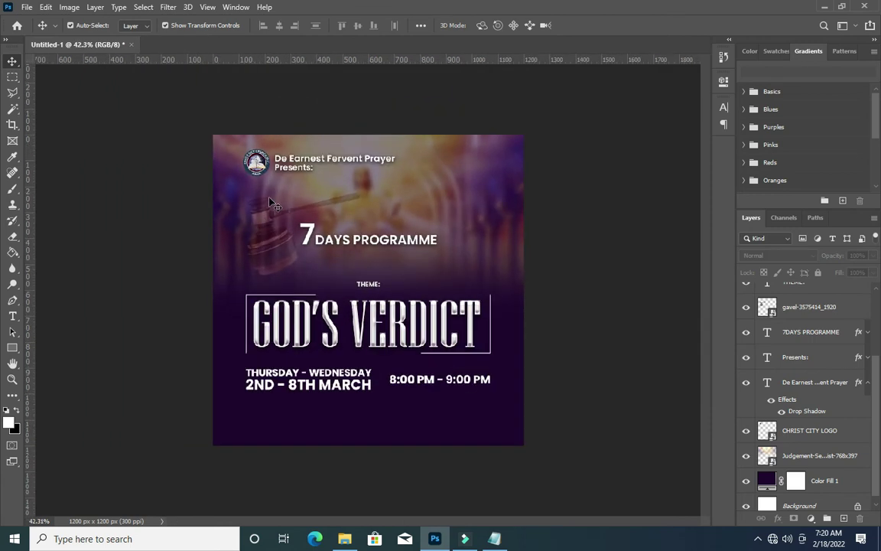
pyautogui.scroll(3, 172, 230)
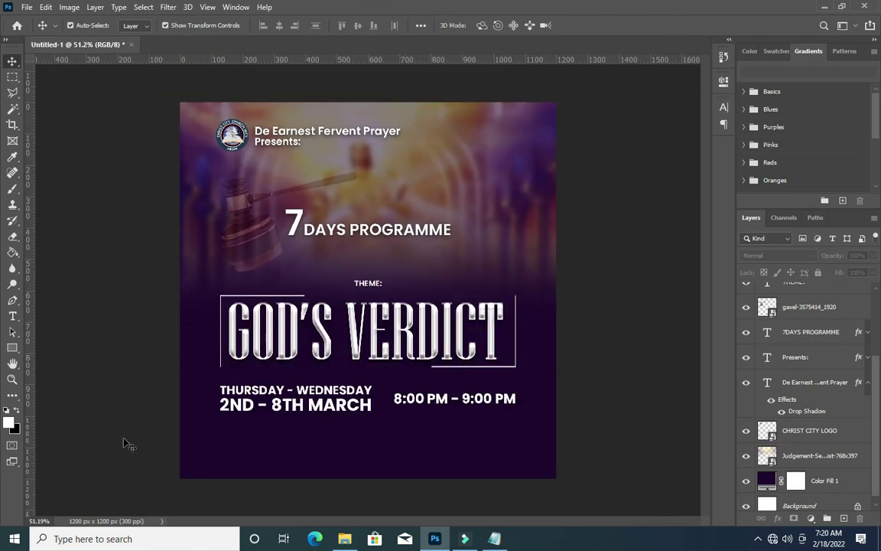
# Draw a long white rectangle bar near the bottom of the flyer.
pyautogui.click(12, 348)
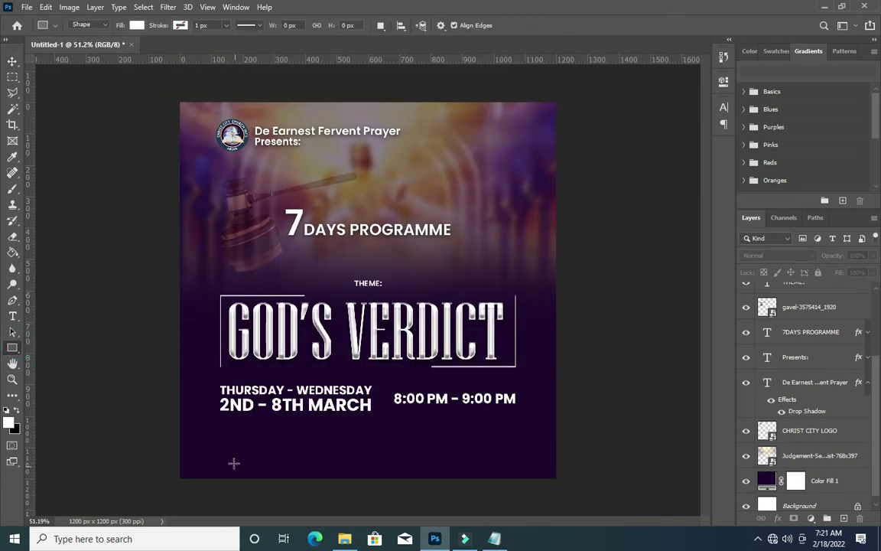
pyautogui.scroll(1, 225, 445)
pyautogui.scroll(2, 225, 445)
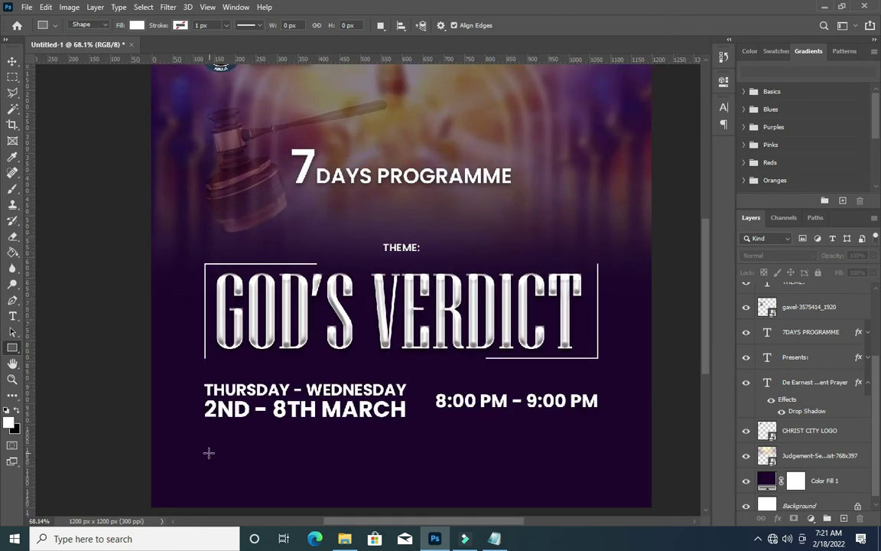
pyautogui.moveTo(204, 454); pyautogui.dragTo(601, 479)
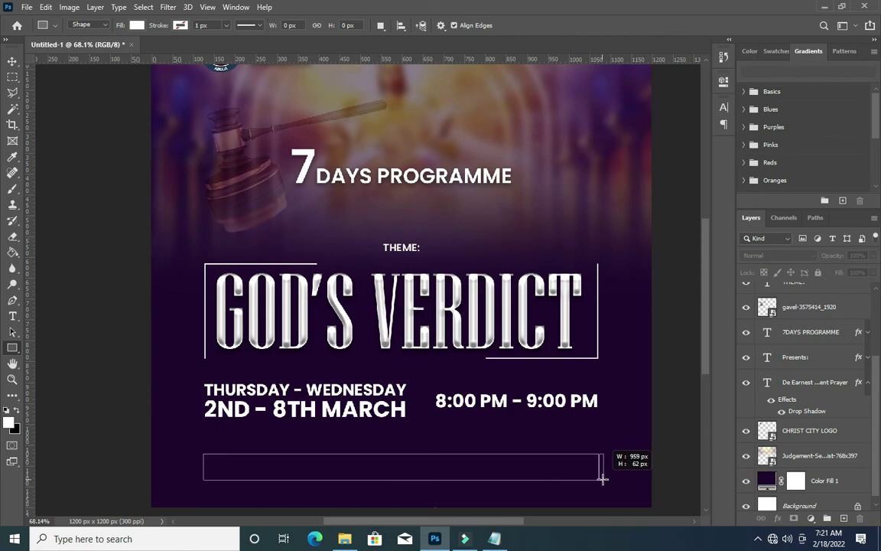
pyautogui.moveTo(601, 479); pyautogui.dragTo(604, 480)
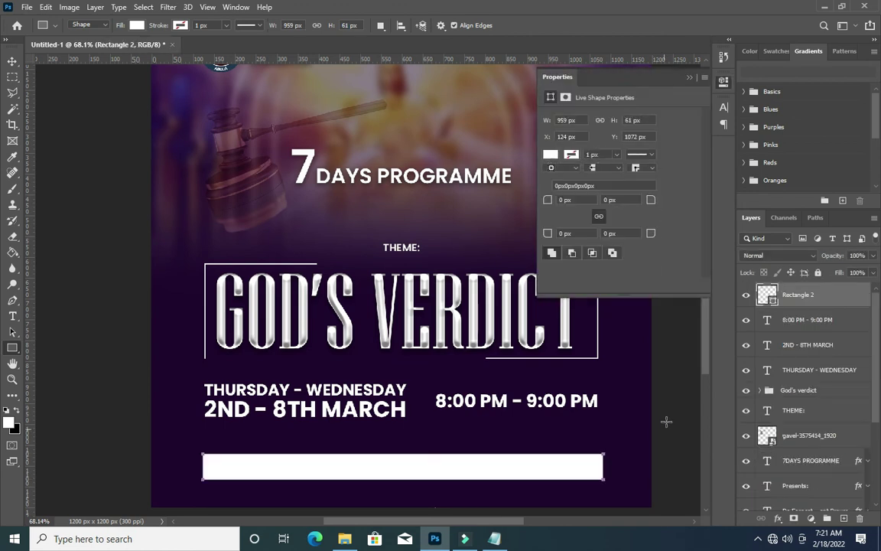
pyautogui.click(686, 78)
pyautogui.click(12, 61)
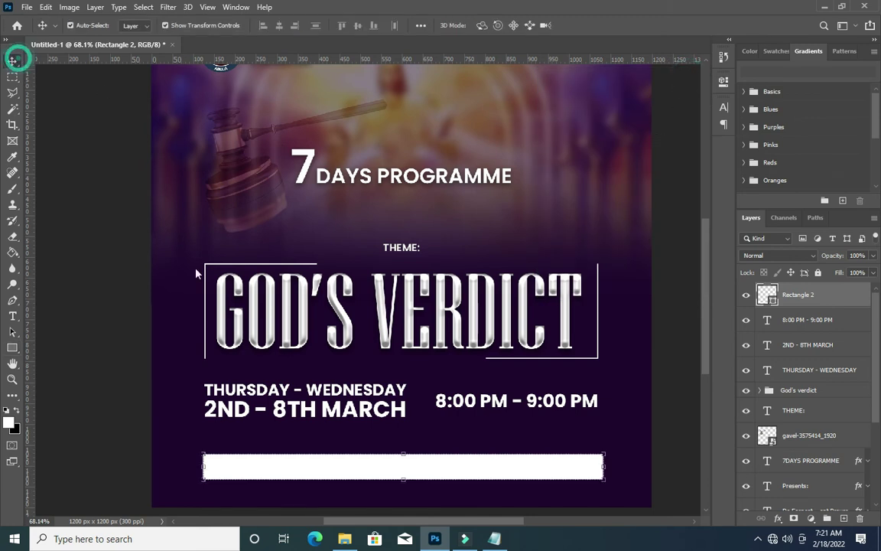
# Copy the WhatsApp CONNECT contact line from the Notepad notes.
pyautogui.click(494, 539)
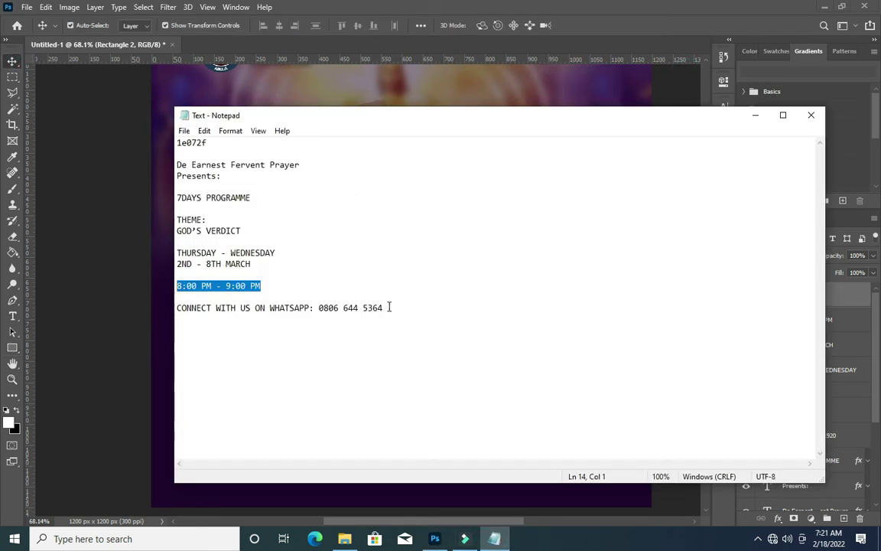
pyautogui.moveTo(386, 308); pyautogui.dragTo(177, 307)
pyautogui.hotkey('ctrl', 'c')
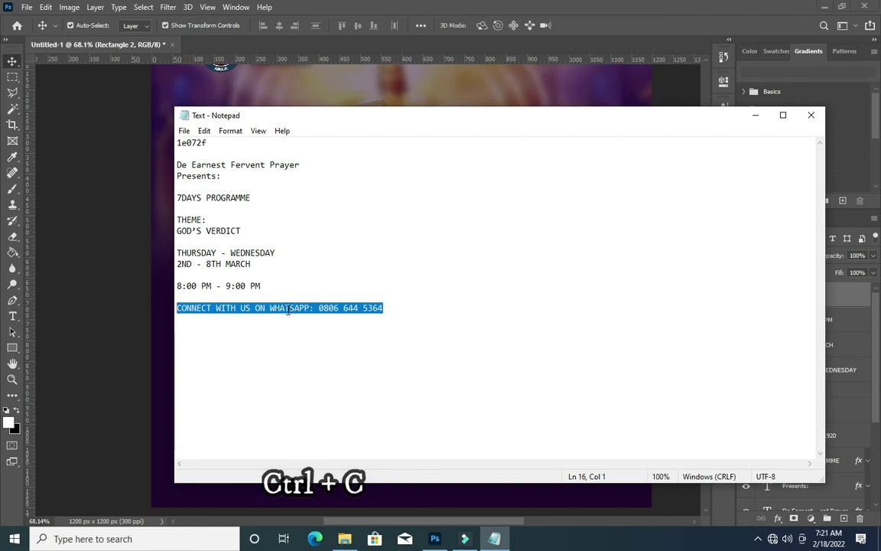
pyautogui.click(755, 115)
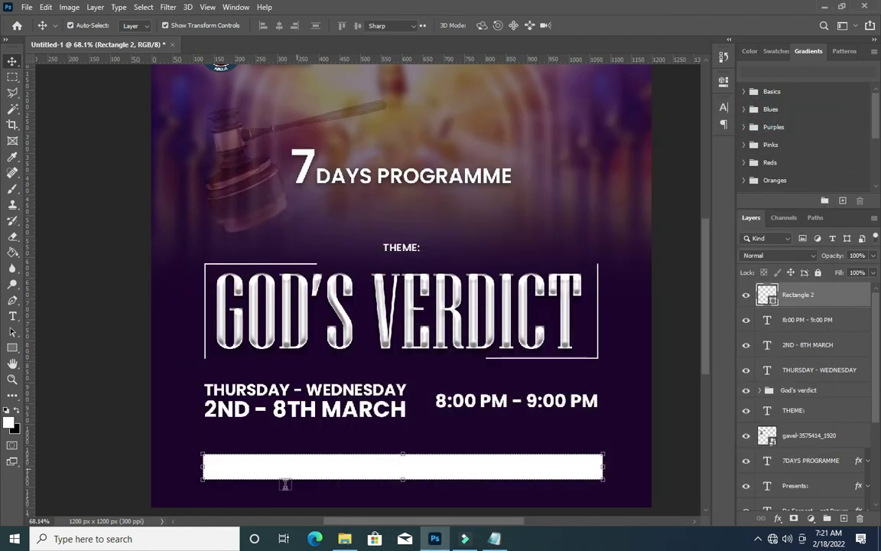
# Paste the WhatsApp contact line as new text above the bar, coloured black #000000.
pyautogui.press('t')
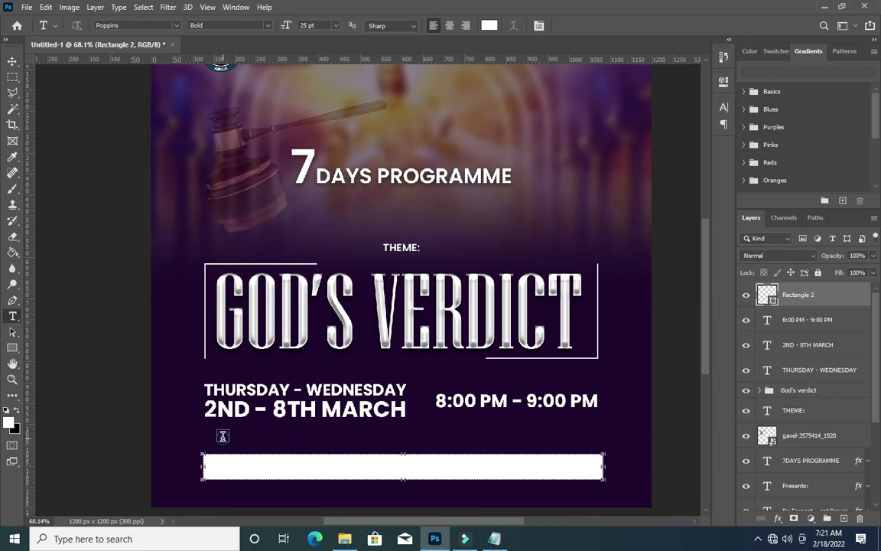
pyautogui.click(222, 436)
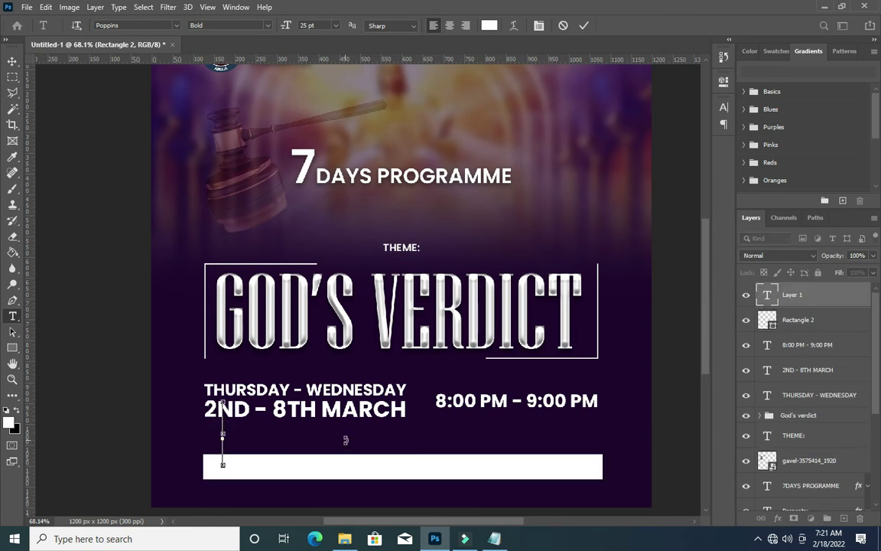
pyautogui.hotkey('ctrl', 'v')
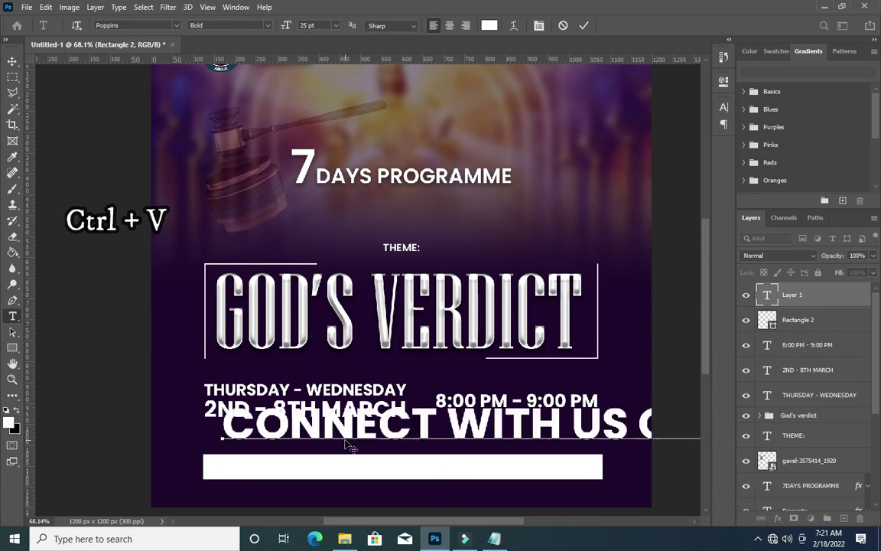
pyautogui.click(583, 25)
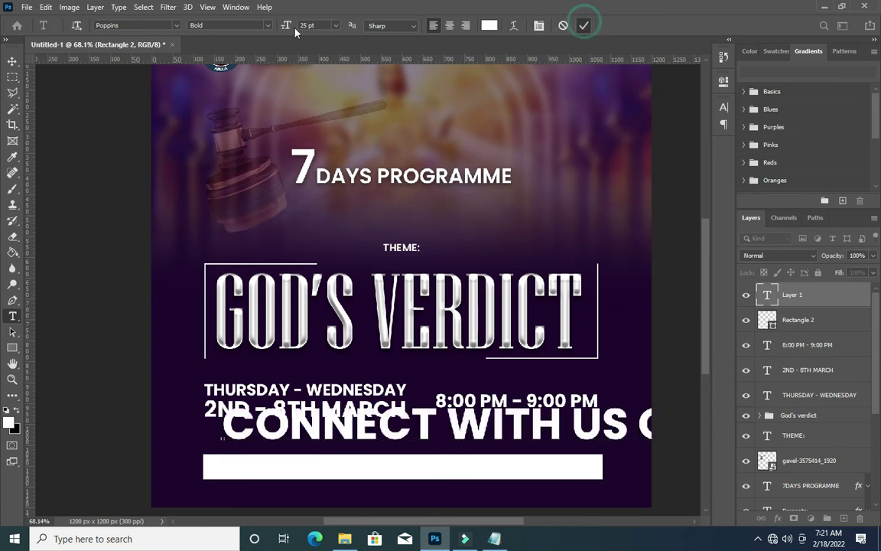
pyautogui.click(488, 27)
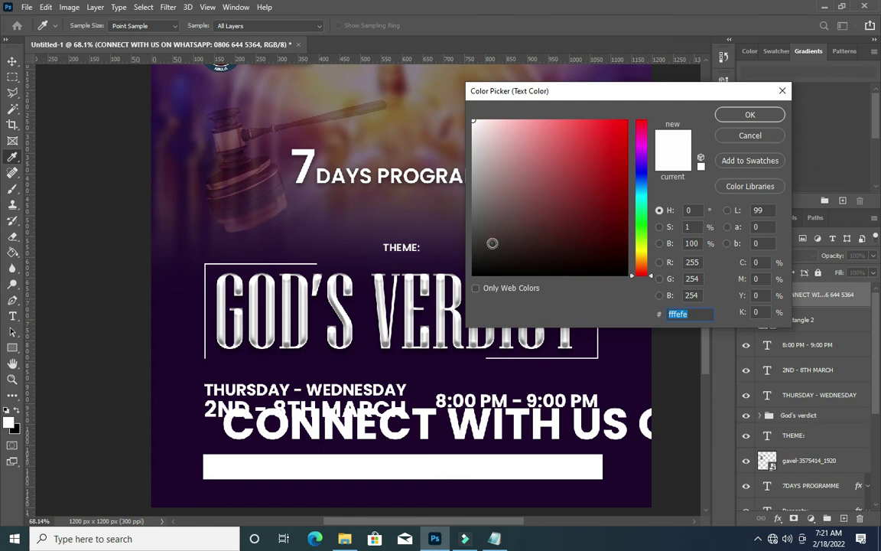
pyautogui.write('000000')
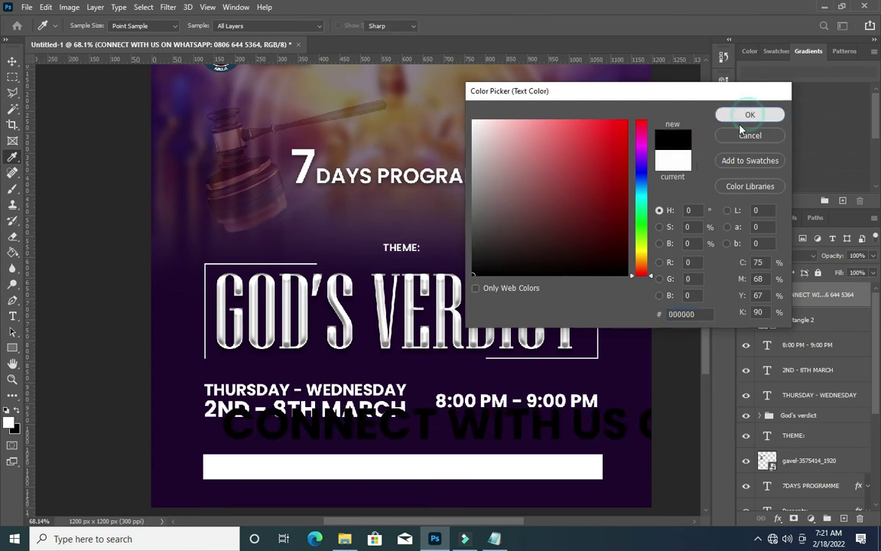
pyautogui.click(750, 116)
# Move the contact text onto the white bar and scale it to about 31% to fit inside.
pyautogui.click(12, 61)
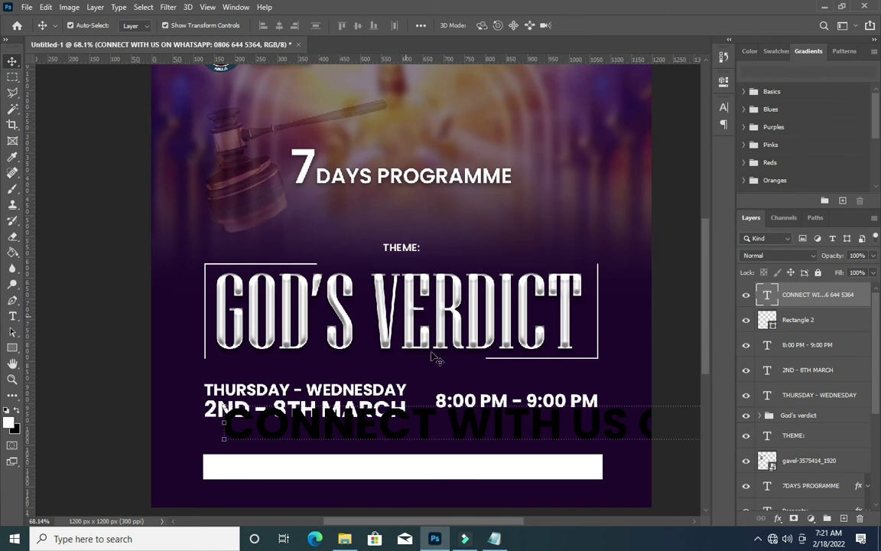
pyautogui.moveTo(454, 426); pyautogui.dragTo(428, 467)
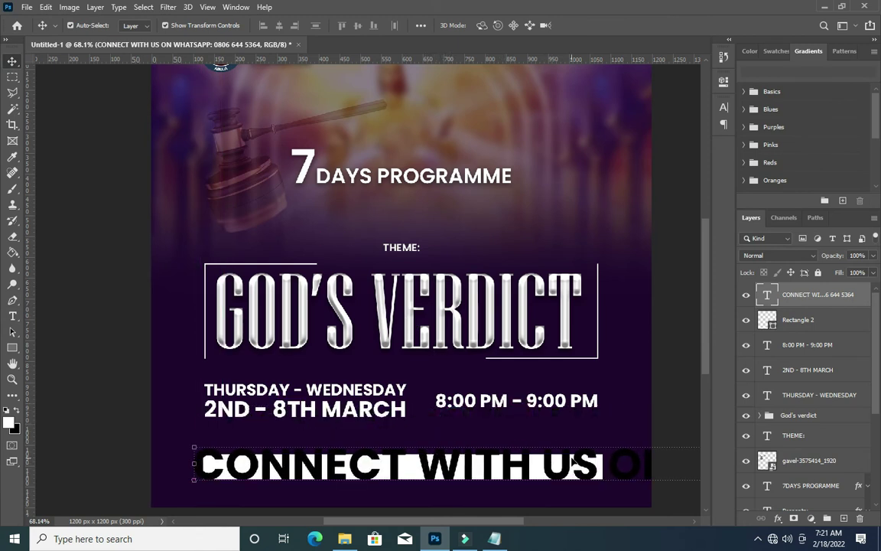
pyautogui.moveTo(195, 463); pyautogui.dragTo(189, 455)
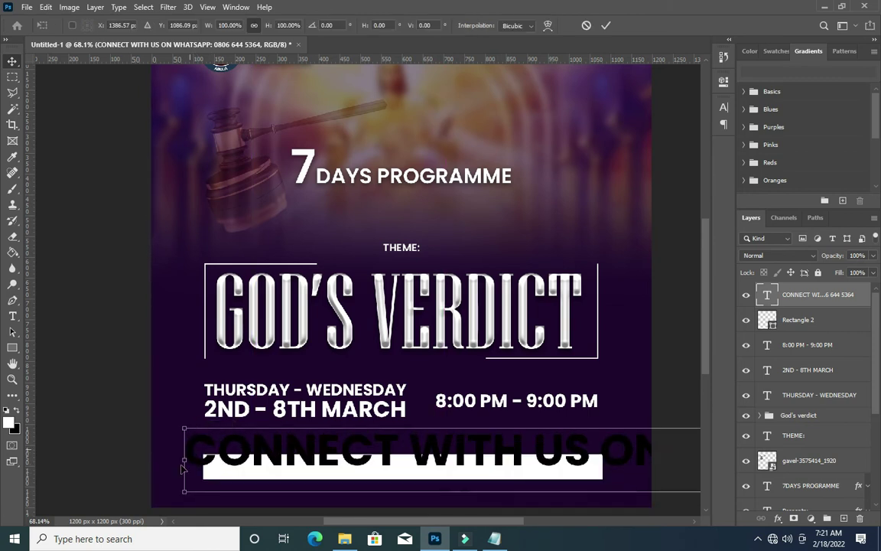
pyautogui.moveTo(191, 455)
pyautogui.mouseDown()
pyautogui.moveTo(553, 467)
pyautogui.moveTo(583, 459)
pyautogui.mouseUp()
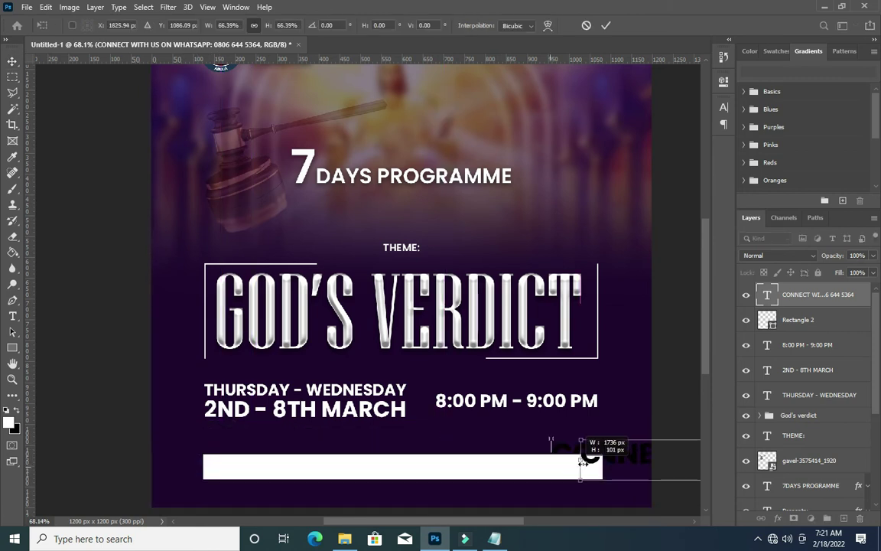
pyautogui.moveTo(236, 459); pyautogui.dragTo(529, 479)
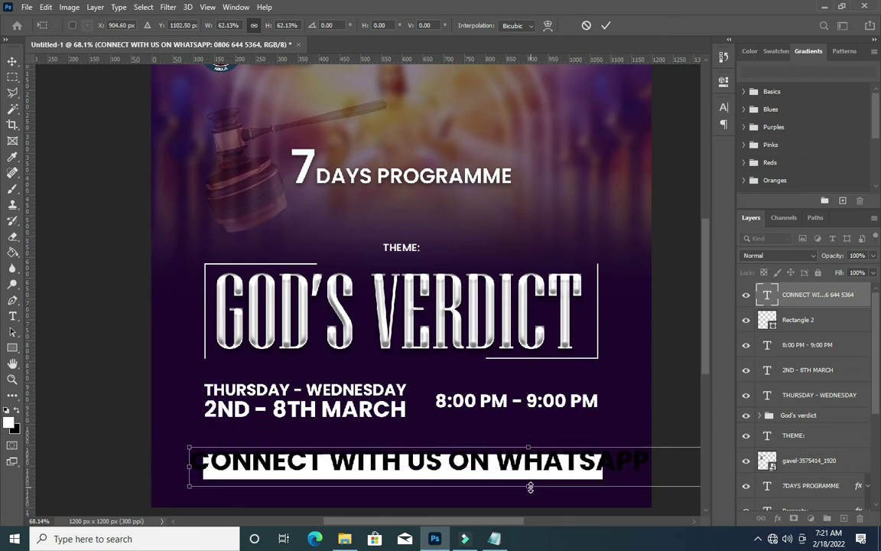
pyautogui.moveTo(530, 487)
pyautogui.mouseDown()
pyautogui.moveTo(528, 467)
pyautogui.moveTo(387, 469)
pyautogui.mouseUp()
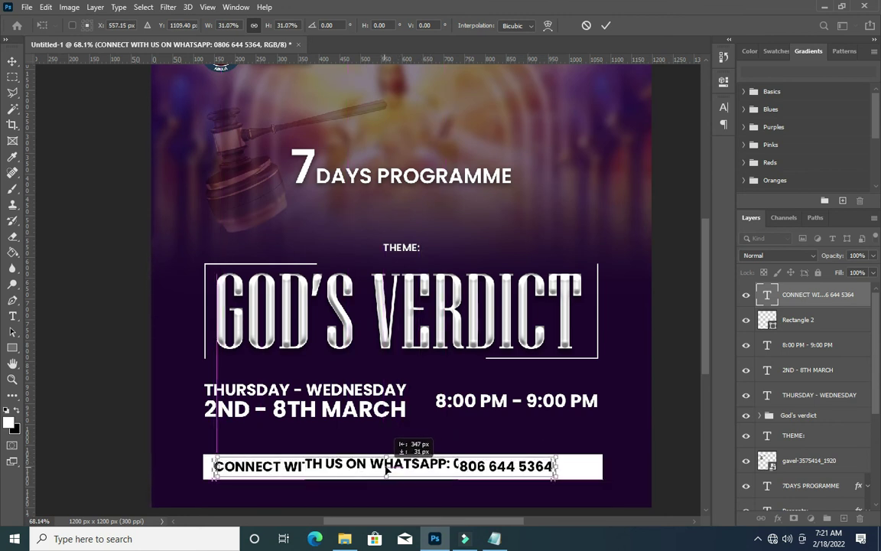
pyautogui.moveTo(387, 469); pyautogui.dragTo(384, 473)
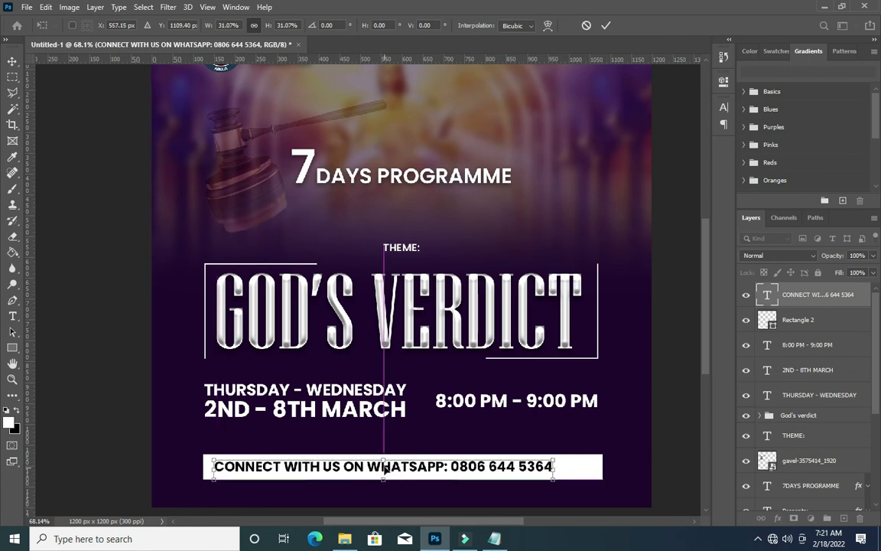
pyautogui.click(603, 26)
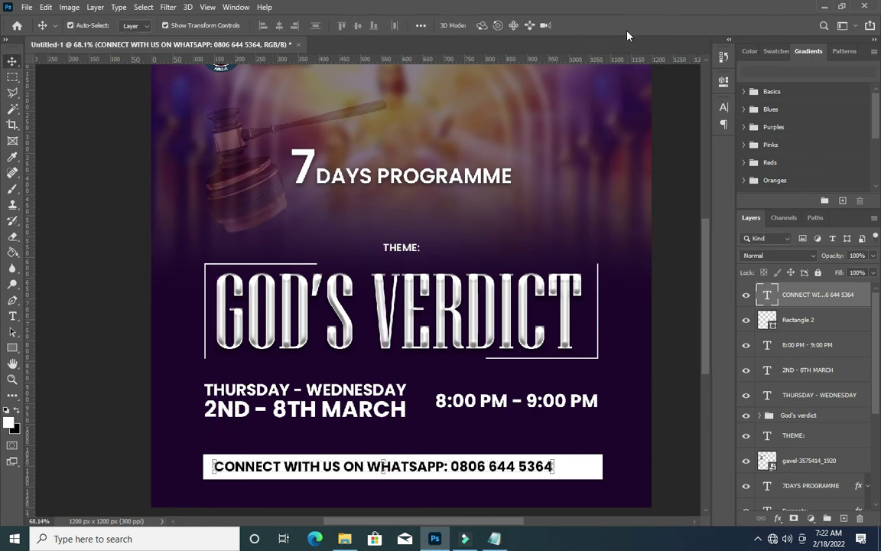
# Change the WhatsApp contact text's font weight to Medium.
pyautogui.click(272, 26)
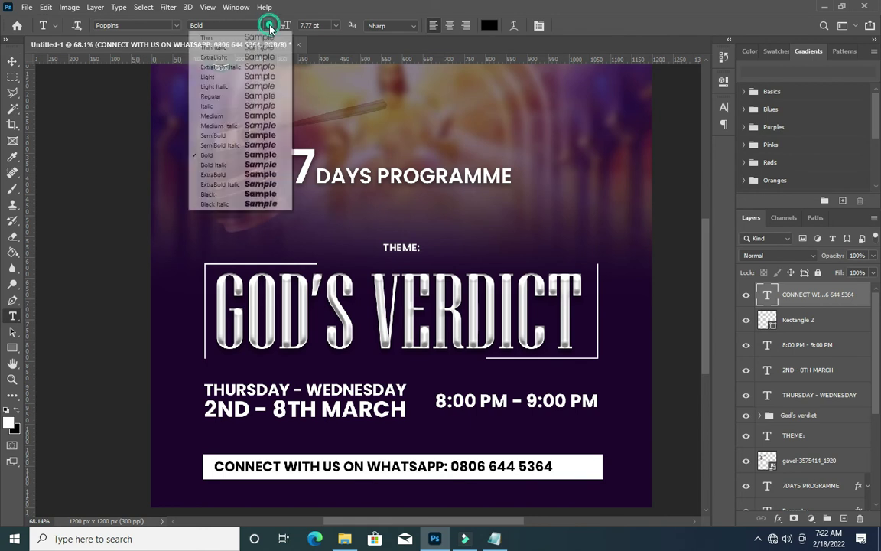
pyautogui.click(238, 117)
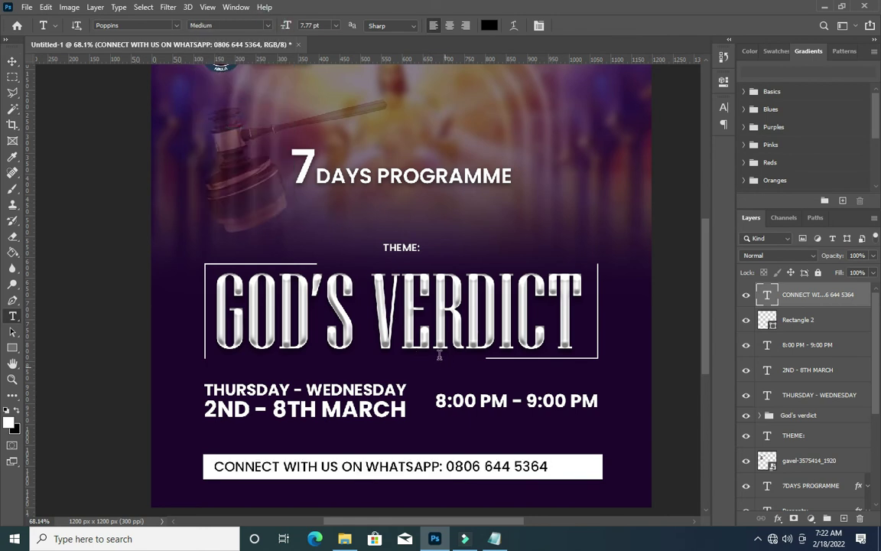
pyautogui.scroll(1, 454, 458)
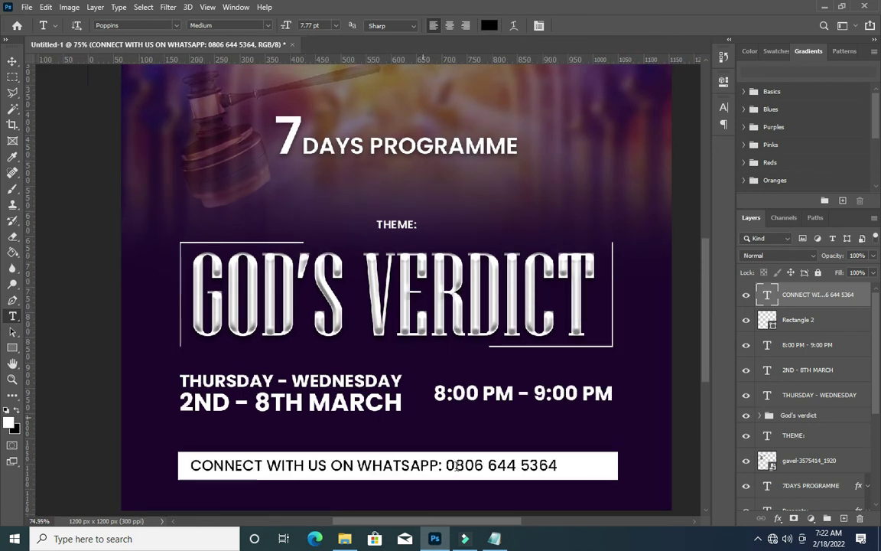
pyautogui.scroll(1, 454, 458)
pyautogui.scroll(-1, 453, 453)
pyautogui.scroll(-1, 429, 447)
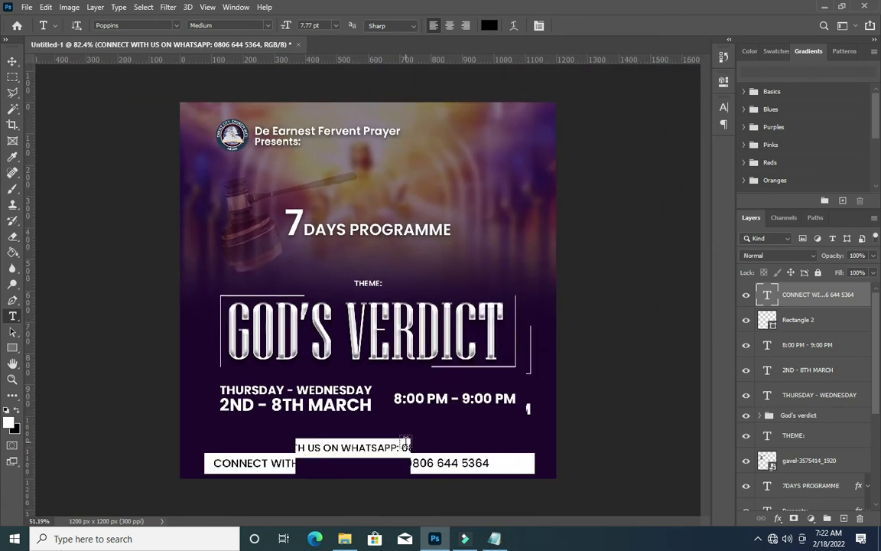
pyautogui.scroll(1, 402, 443)
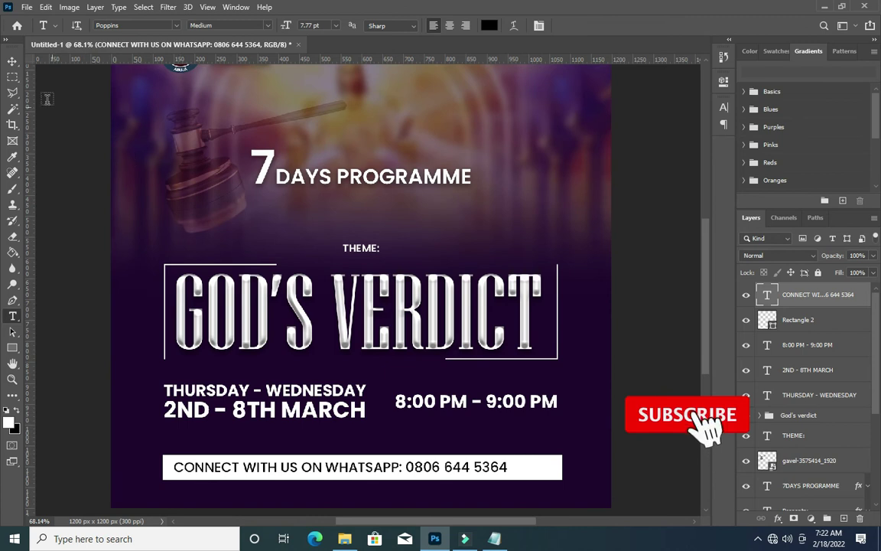
# Align the CONNECT text horizontally to the centre of the Rectangle 2 white bar.
pyautogui.press('v')
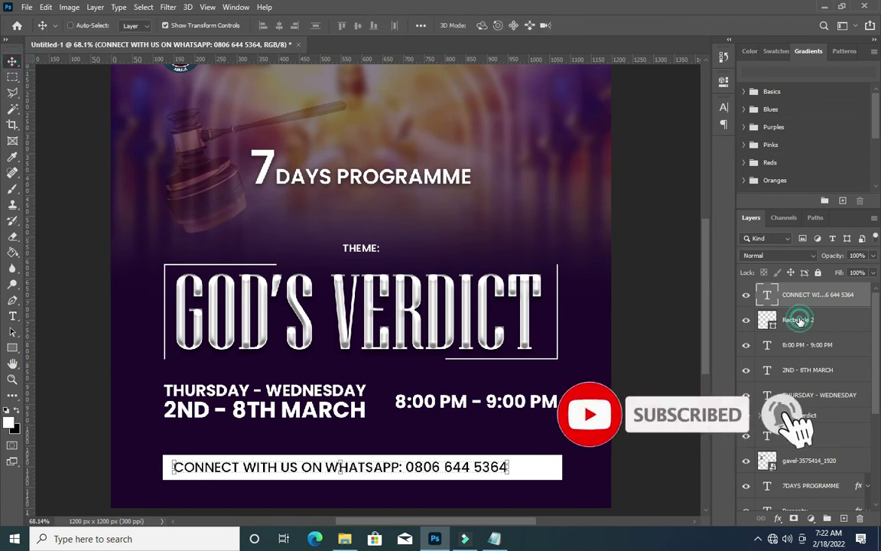
pyautogui.hotkey('alt', '[')
pyautogui.press('ctrl')
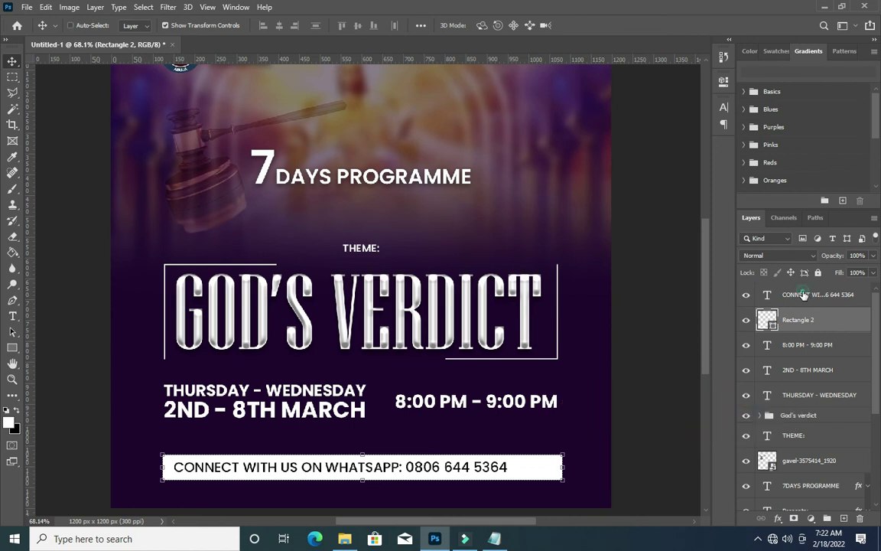
pyautogui.keyDown('ctrl'); pyautogui.click(804, 295); pyautogui.keyUp('ctrl')
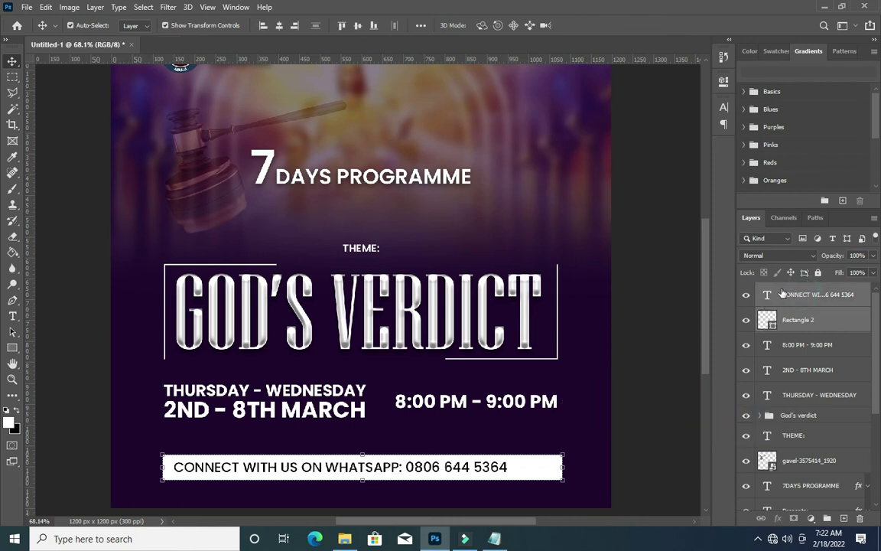
pyautogui.click(278, 26)
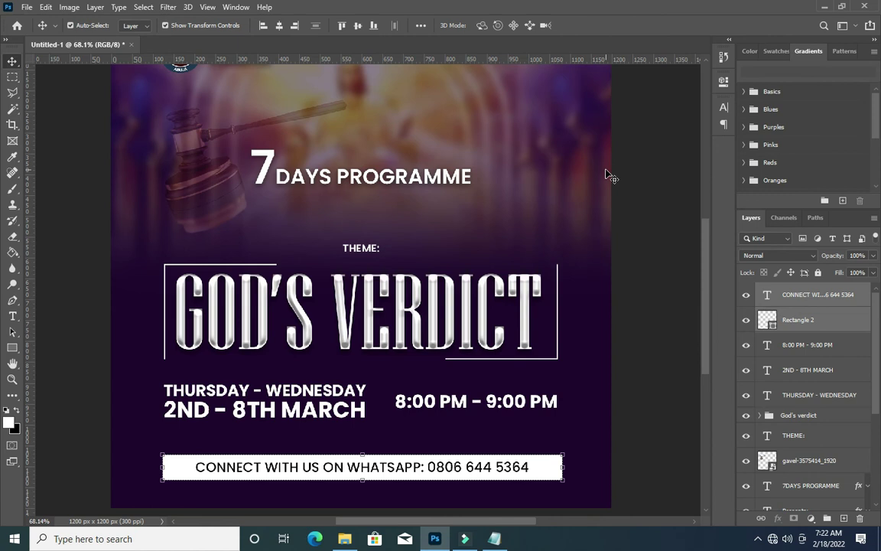
pyautogui.press('ctrl')
# Set the CONNECT text's Poppins weight to SemiBold.
pyautogui.click(655, 212)
pyautogui.keyDown('alt'); pyautogui.scroll(2, 367, 478); pyautogui.keyUp('alt')
pyautogui.keyDown('alt'); pyautogui.scroll(1, 386, 472); pyautogui.keyUp('alt')
pyautogui.click(390, 472)
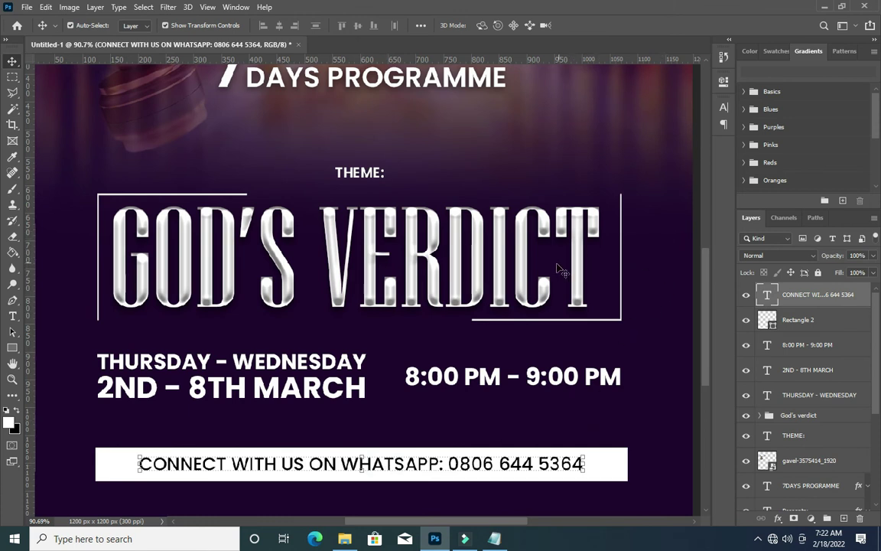
pyautogui.keyDown('alt'); pyautogui.scroll(-5, 574, 271); pyautogui.keyUp('alt')
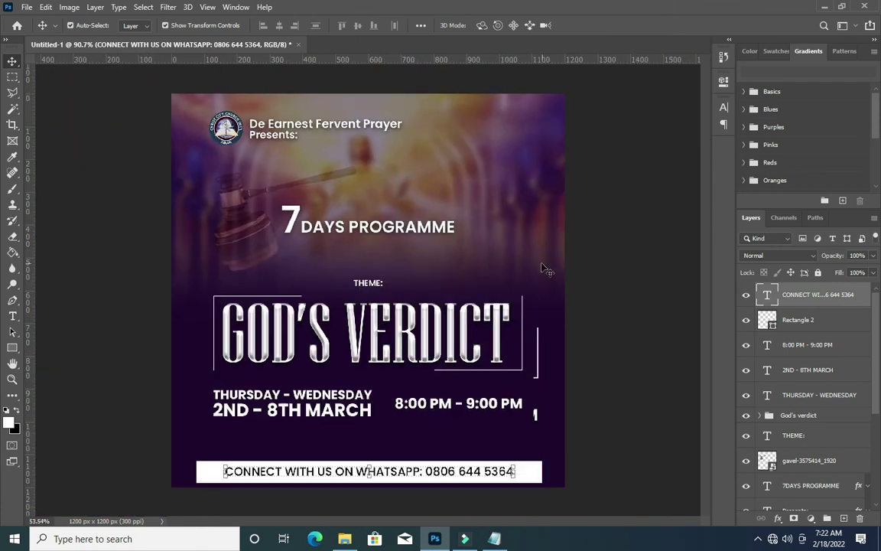
pyautogui.click(614, 374)
pyautogui.keyDown('alt'); pyautogui.scroll(1, 419, 465); pyautogui.keyUp('alt')
pyautogui.doubleClick(418, 476)
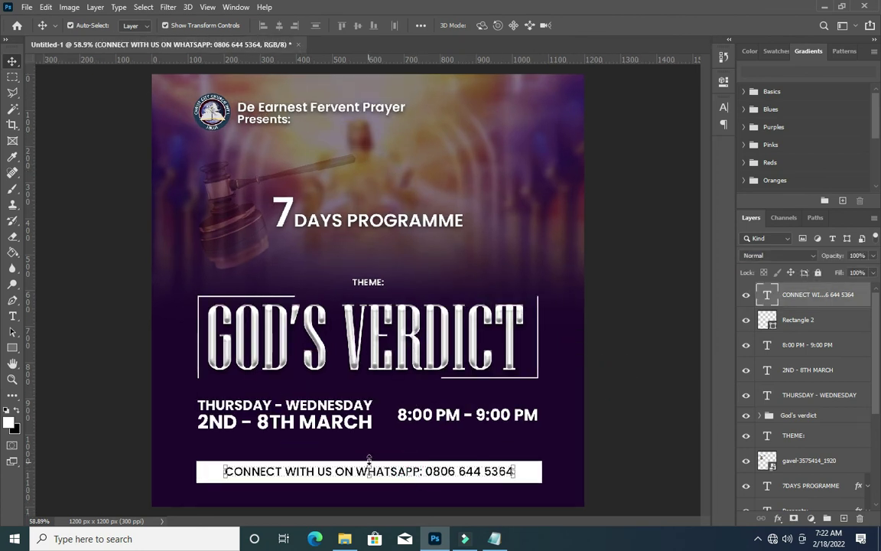
pyautogui.click(266, 26)
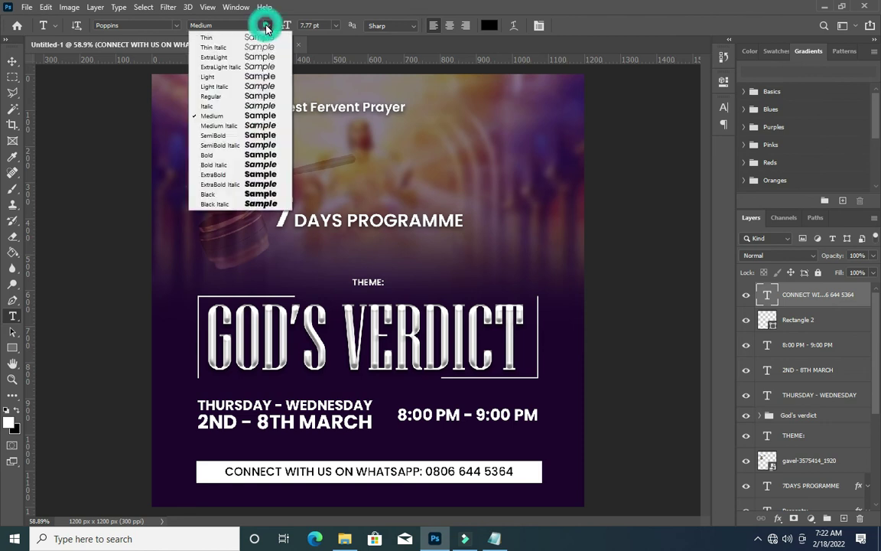
pyautogui.click(228, 136)
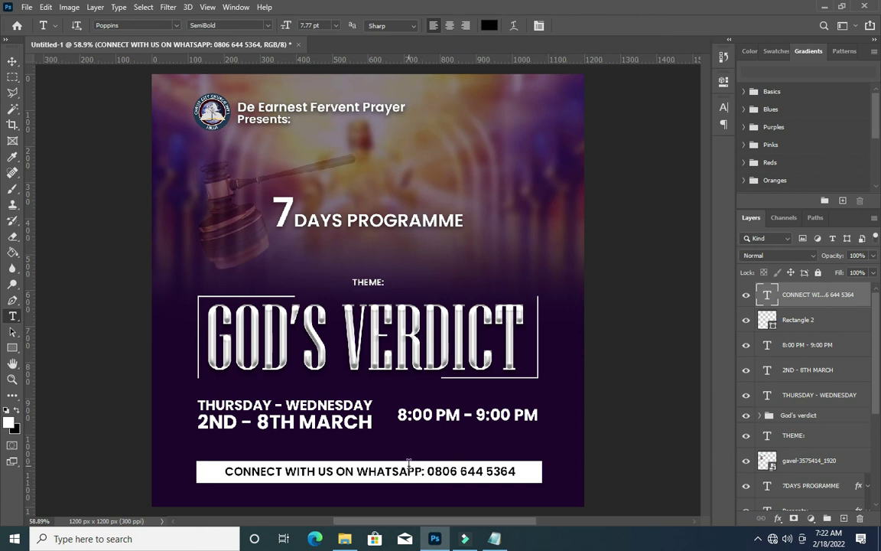
# Set the CONNECT text layer's tracking to 80 in the Character panel.
pyautogui.scroll(1, 417, 462)
pyautogui.click(722, 109)
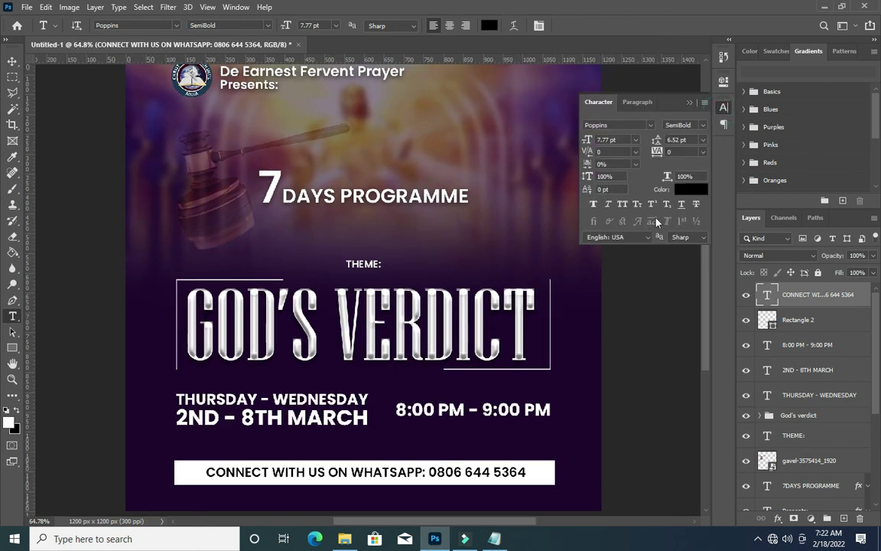
pyautogui.click(656, 152)
pyautogui.write('40')
pyautogui.press('Return')
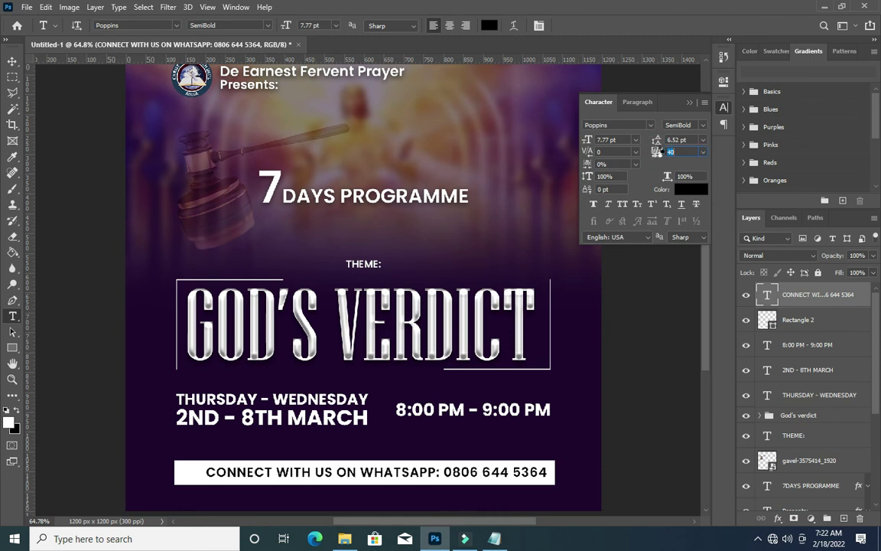
pyautogui.press('Up')
pyautogui.press('Up')
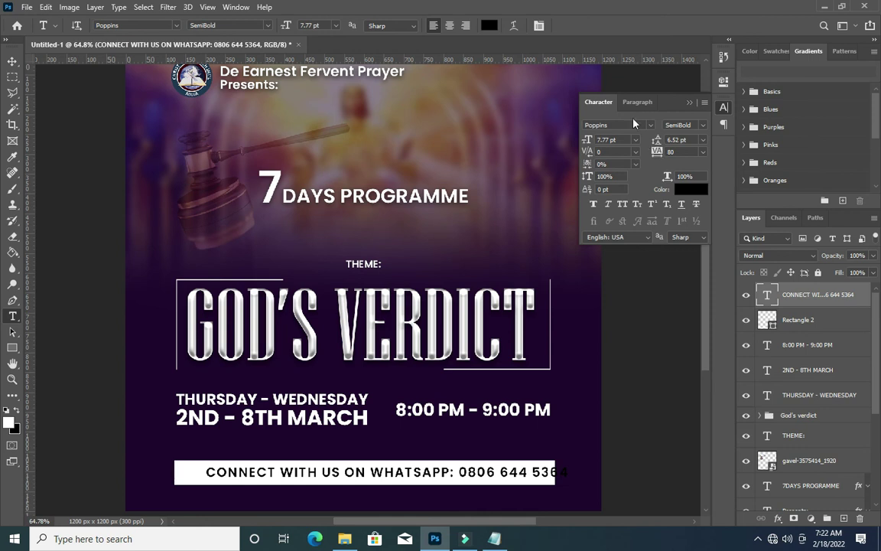
pyautogui.click(690, 103)
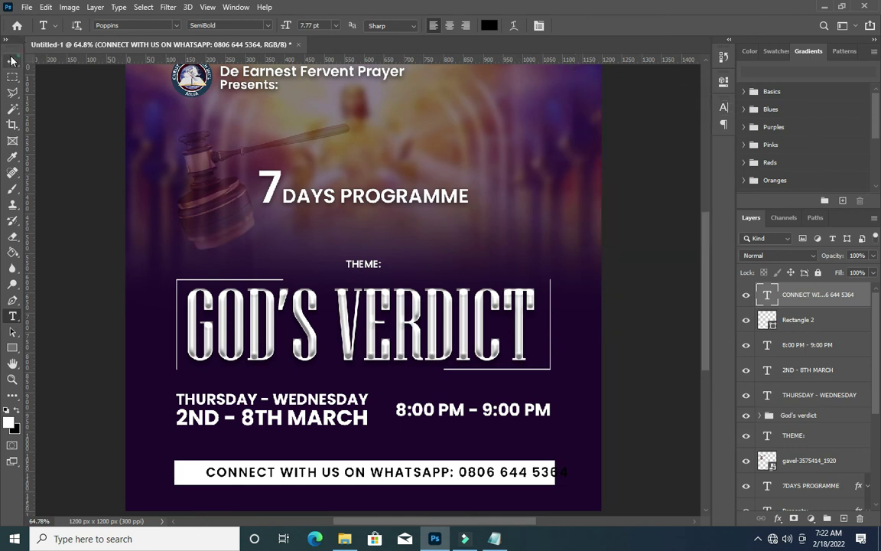
pyautogui.click(12, 61)
pyautogui.scroll(-2, 387, 327)
pyautogui.scroll(1, 386, 327)
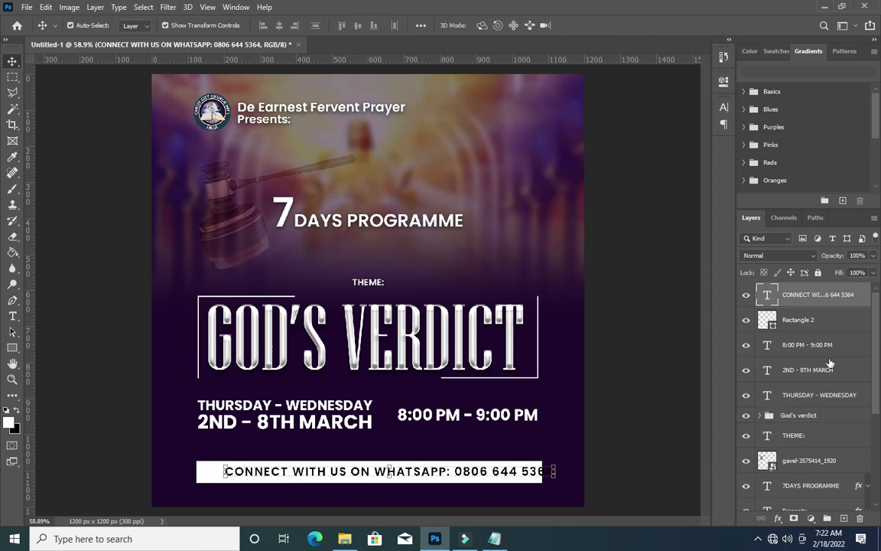
# Centre the WhatsApp text and white bar on each other, then horizontally on the flyer.
pyautogui.click(780, 321)
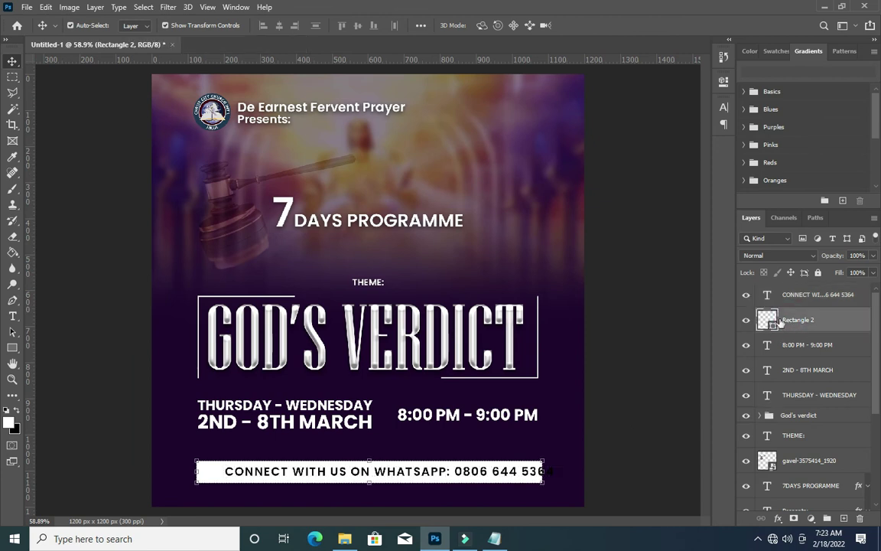
pyautogui.keyDown('shift'); pyautogui.click(811, 294); pyautogui.keyUp('shift')
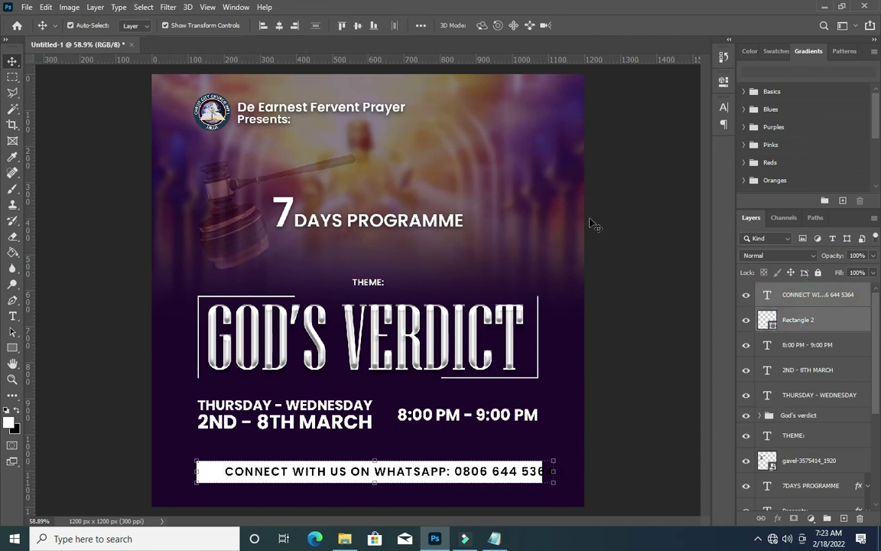
pyautogui.click(279, 25)
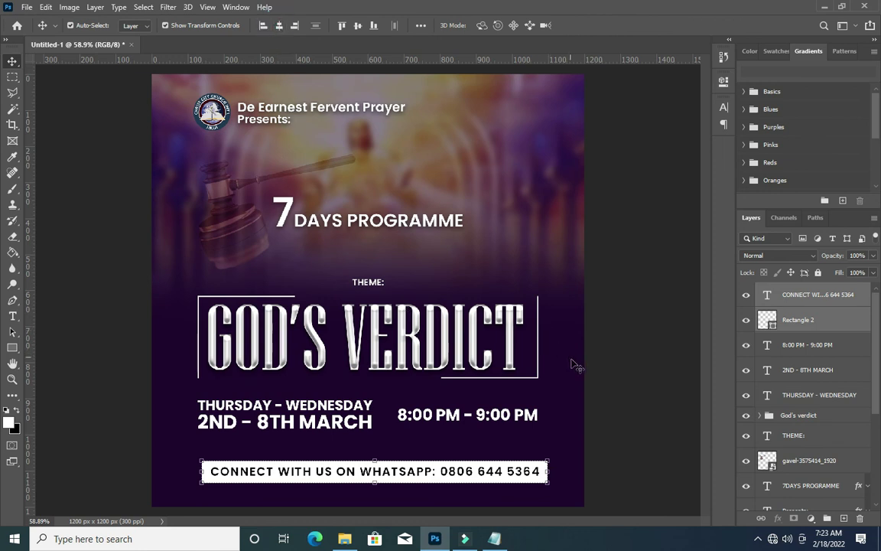
pyautogui.hotkey('ctrl', 'a')
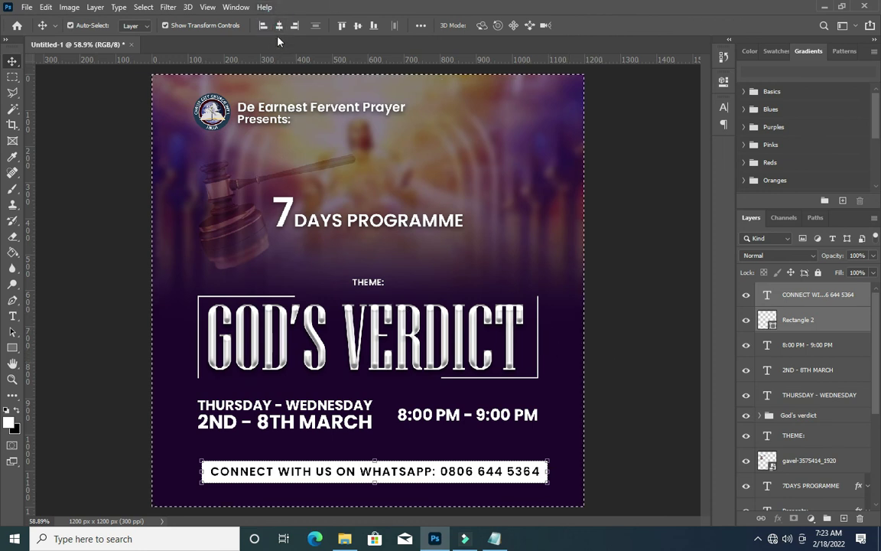
pyautogui.click(278, 25)
pyautogui.hotkey('ctrl', 'd')
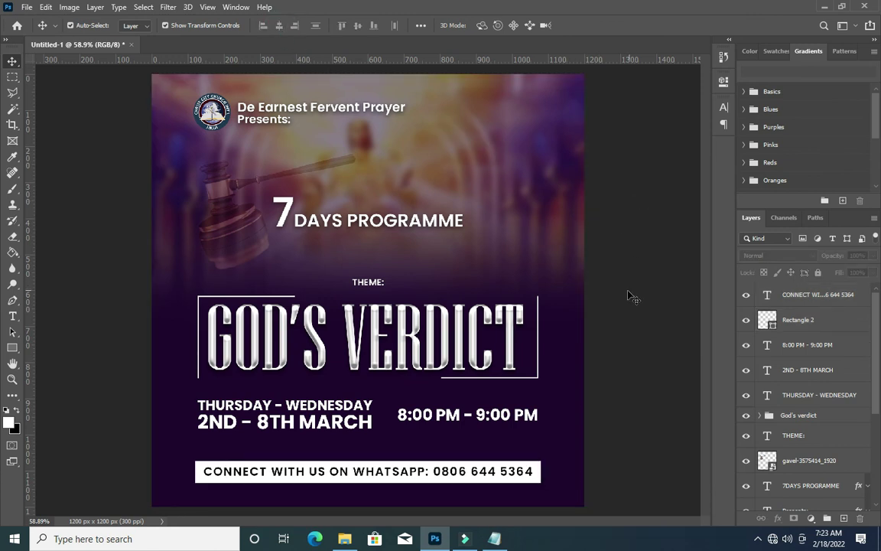
# Zoom in and out to inspect the white contact bar at the flyer's bottom.
pyautogui.scroll(-2, 622, 295)
pyautogui.scroll(1, 338, 482)
pyautogui.scroll(1, 339, 482)
pyautogui.scroll(1, 354, 497)
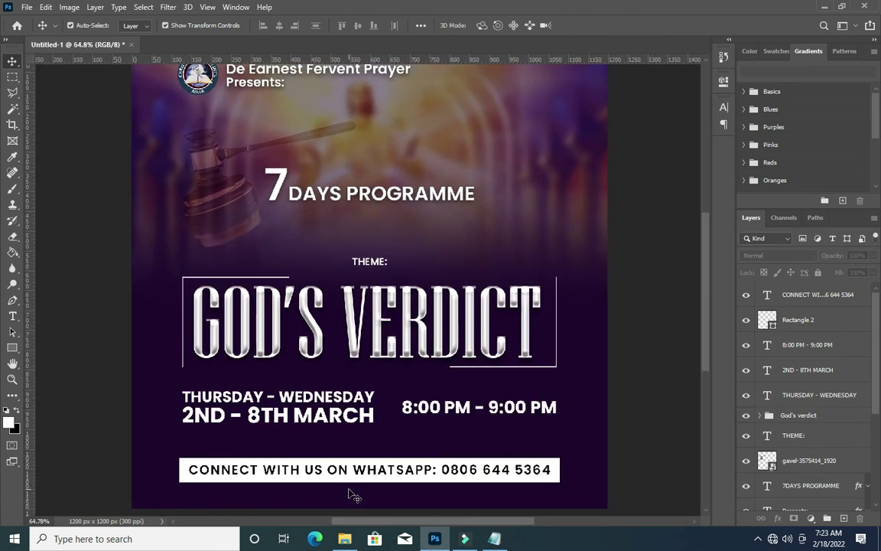
pyautogui.scroll(1, 355, 482)
pyautogui.scroll(-3, 358, 478)
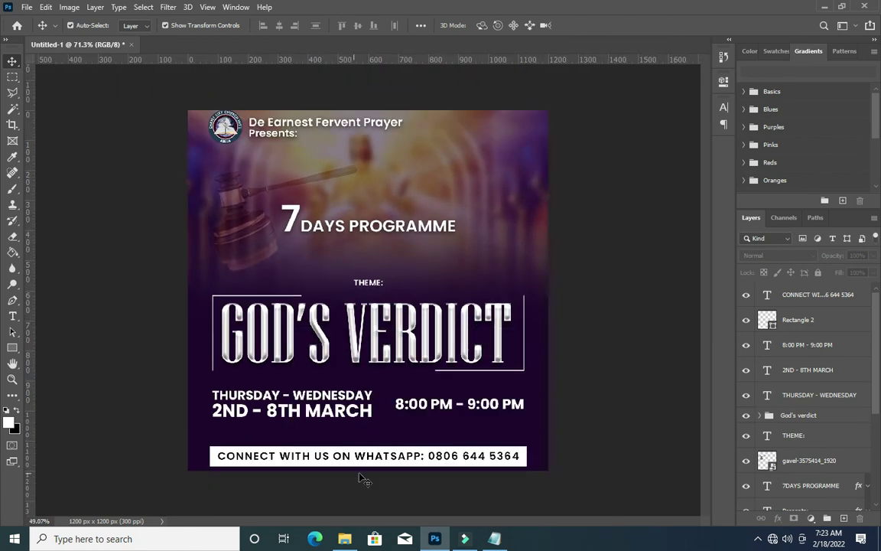
pyautogui.scroll(-1, 371, 466)
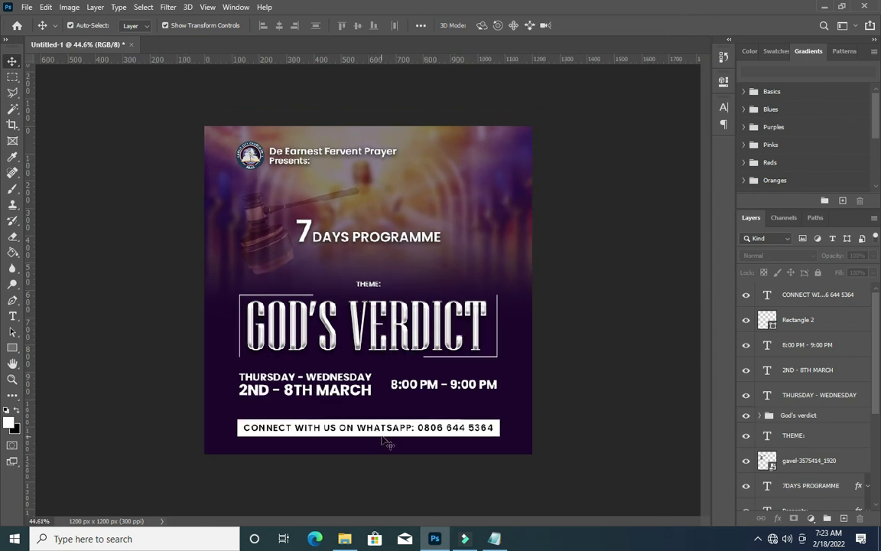
pyautogui.scroll(1, 386, 435)
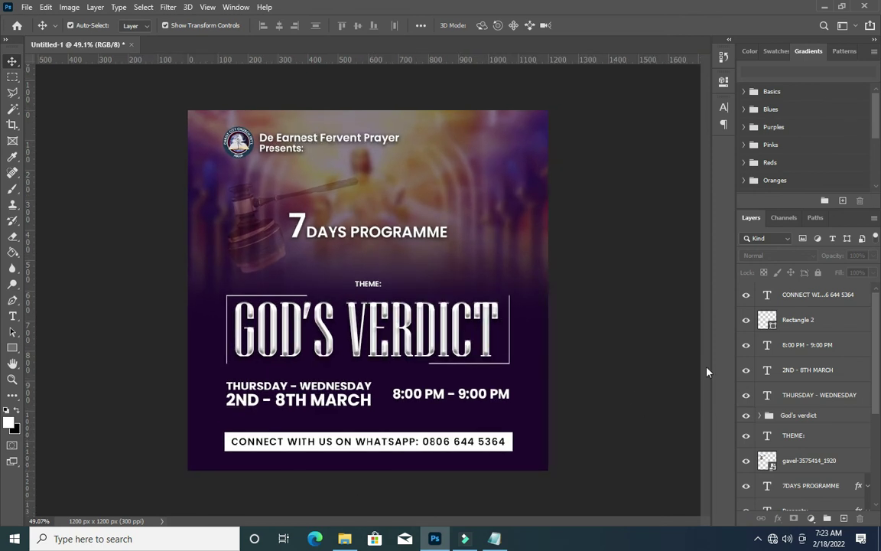
# Nudge the white bar and WhatsApp text up two steps together.
pyautogui.click(795, 320)
pyautogui.keyDown('shift'); pyautogui.click(798, 300); pyautogui.keyUp('shift')
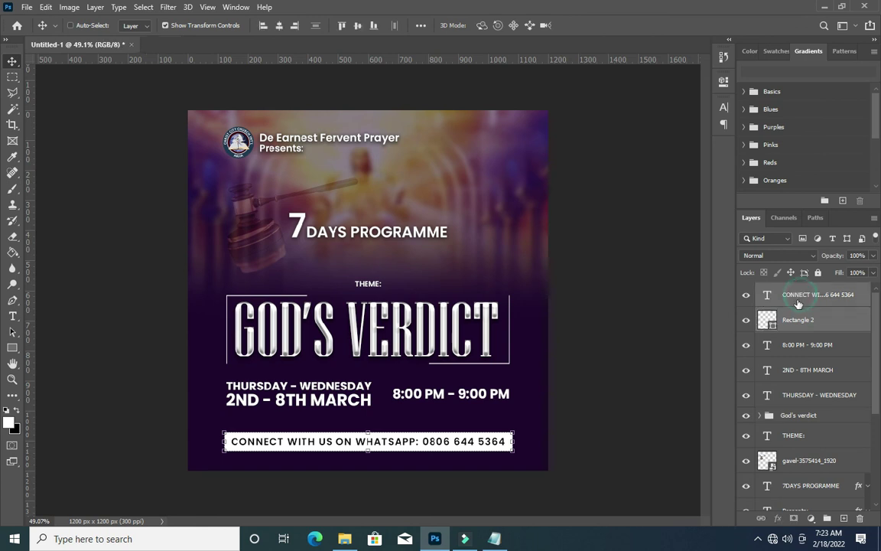
pyautogui.press('Up')
pyautogui.press('Up')
pyautogui.press('Up')
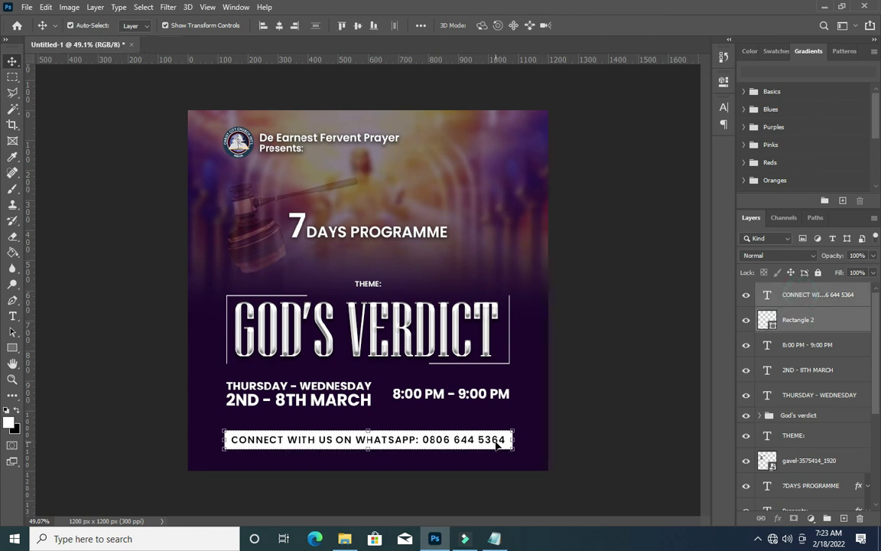
pyautogui.press('Up')
pyautogui.press('Up')
pyautogui.press('Up')
pyautogui.press('Up')
pyautogui.press('Up')
pyautogui.press('Up')
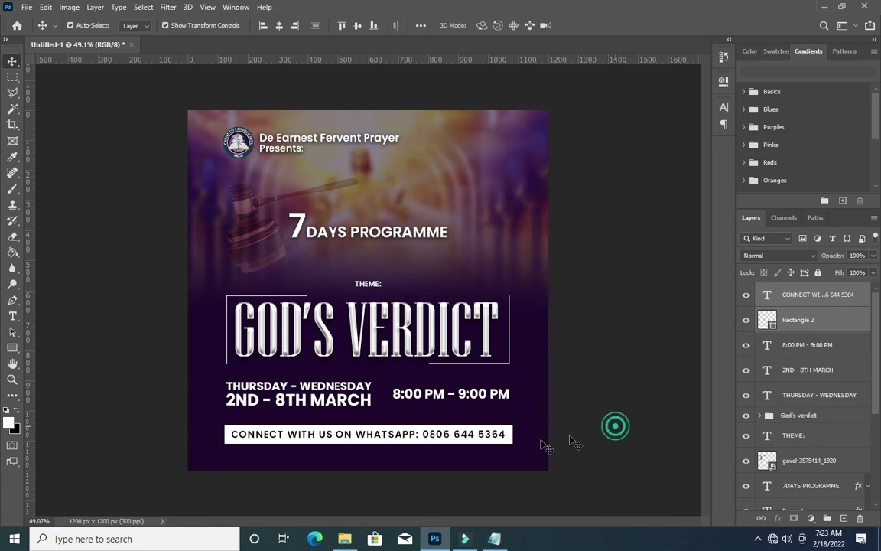
pyautogui.scroll(2, 571, 441)
pyautogui.scroll(-2, 359, 476)
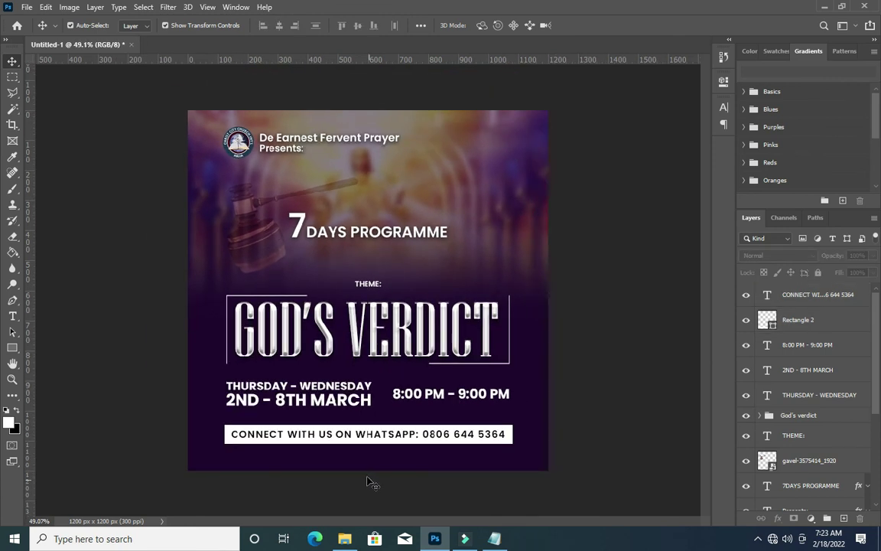
pyautogui.scroll(1, 358, 472)
pyautogui.scroll(2, 358, 470)
# Shorten the white contact bar by raising its bottom edge slightly.
pyautogui.scroll(3, 356, 468)
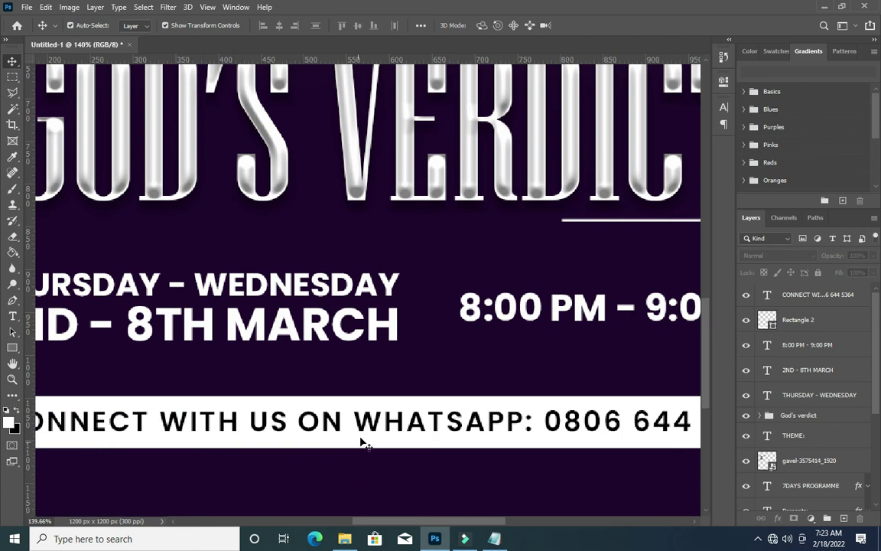
pyautogui.click(362, 445)
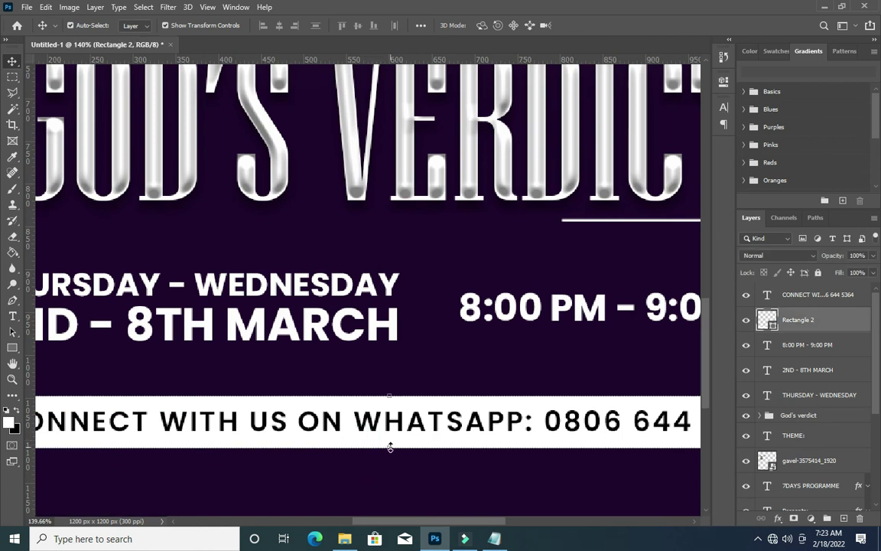
pyautogui.moveTo(390, 447); pyautogui.dragTo(389, 437)
pyautogui.scroll(-3, 388, 437)
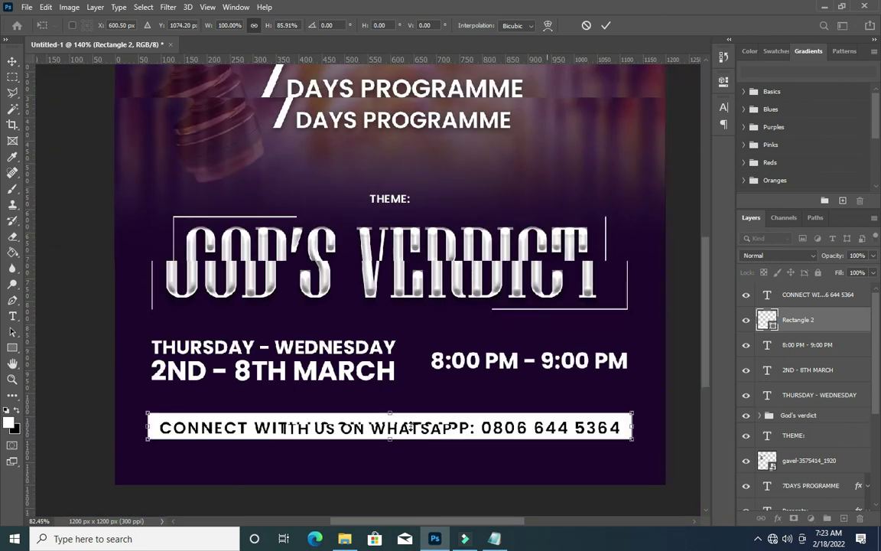
pyautogui.scroll(-2, 412, 426)
pyautogui.click(606, 26)
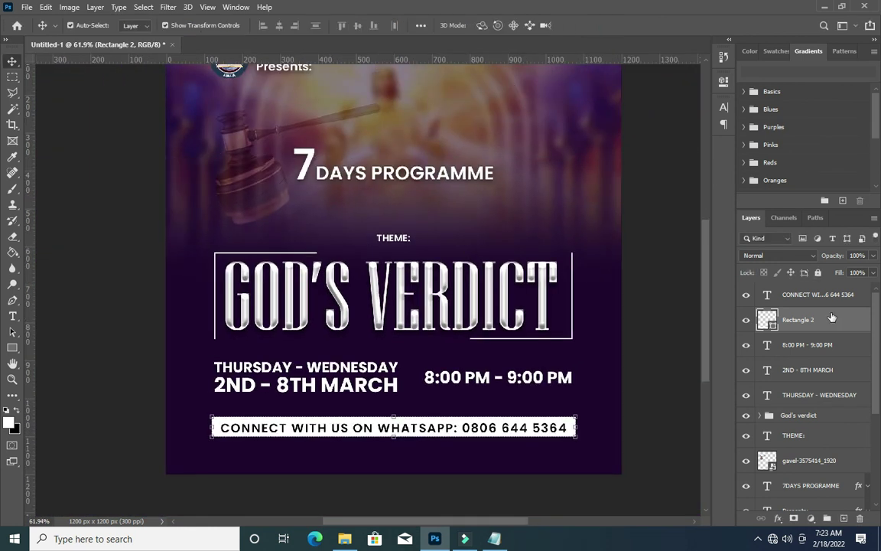
# Nudge the WhatsApp contact text up one step to centre it in the bar.
pyautogui.click(792, 299)
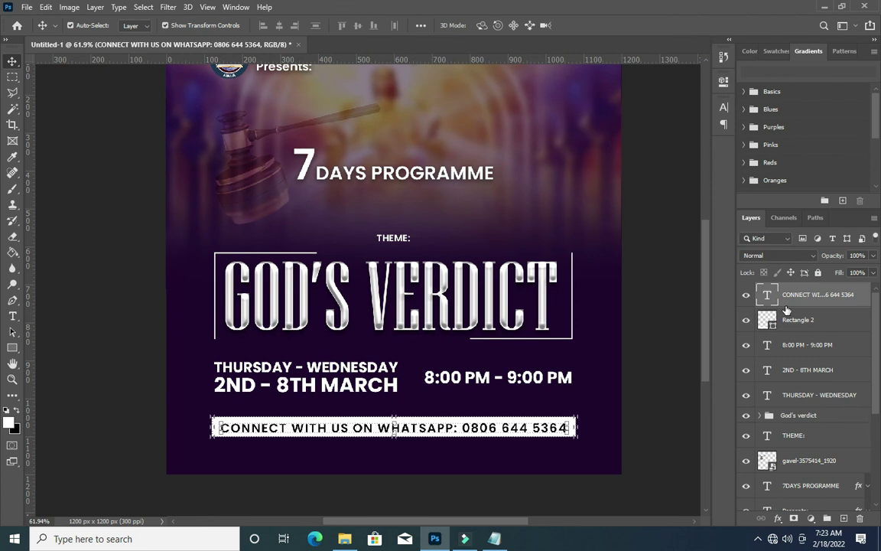
pyautogui.press('Up')
pyautogui.press('Up')
pyautogui.press('Up')
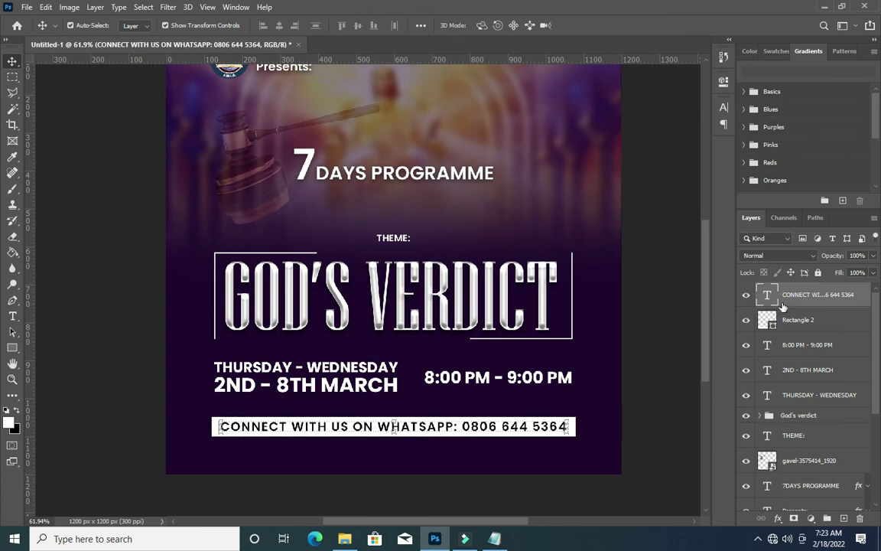
pyautogui.click(669, 341)
pyautogui.keyDown('alt'); pyautogui.scroll(-3, 438, 257); pyautogui.keyUp('alt')
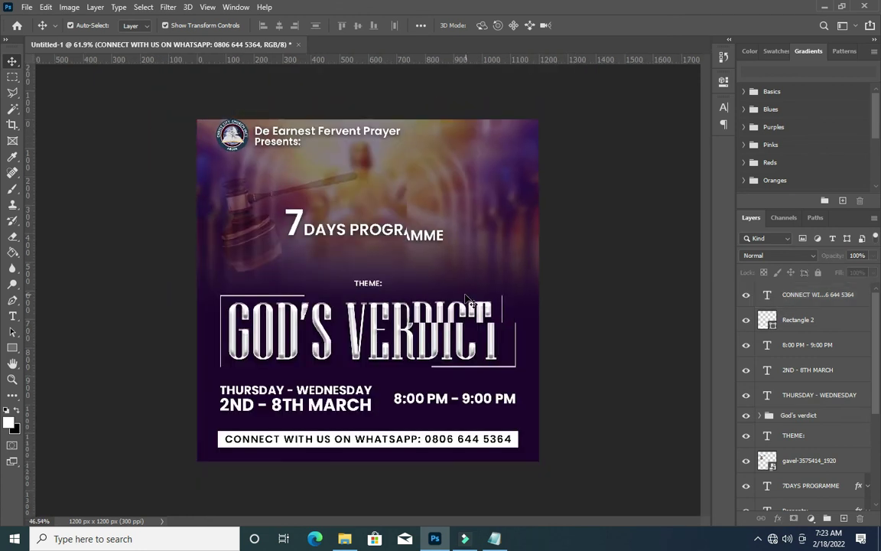
pyautogui.keyDown('alt'); pyautogui.scroll(3, 406, 227); pyautogui.keyUp('alt')
pyautogui.keyDown('alt'); pyautogui.scroll(-2, 428, 222); pyautogui.keyUp('alt')
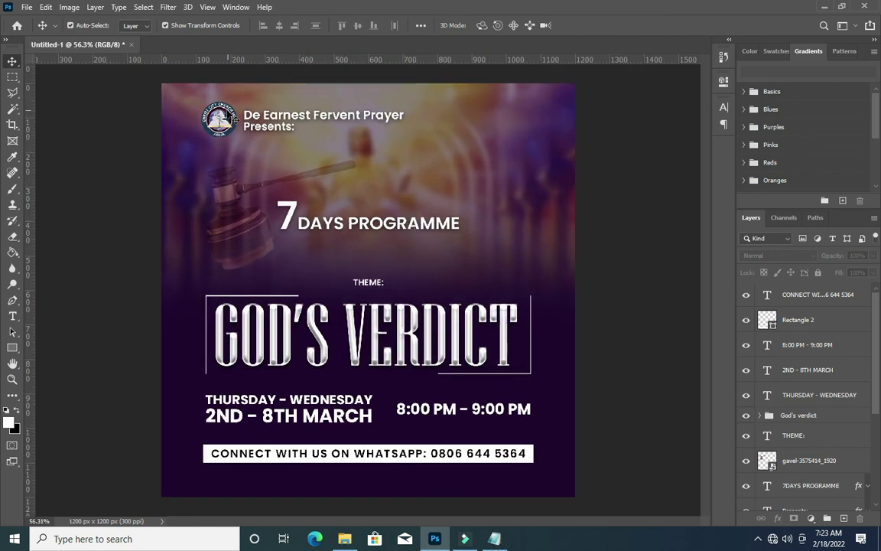
# Scale the church logo down slightly.
pyautogui.click(204, 115)
pyautogui.moveTo(198, 118); pyautogui.dragTo(204, 119)
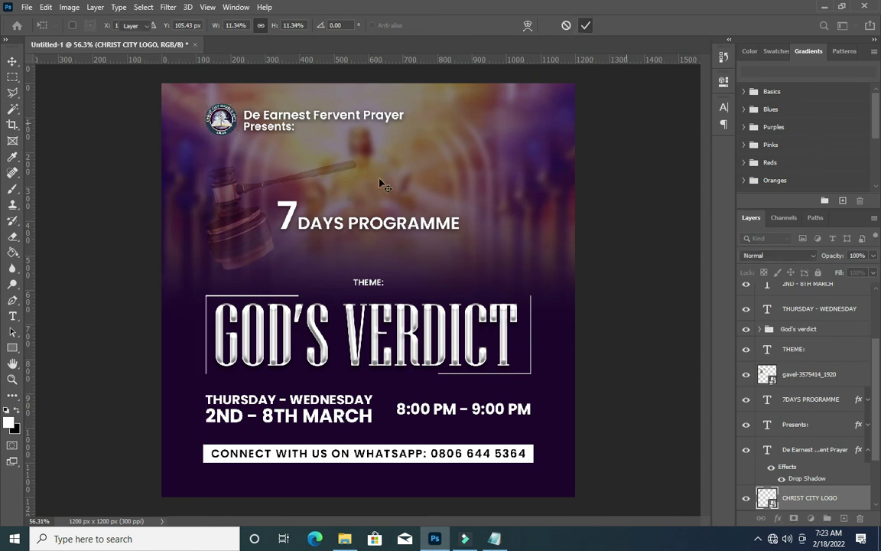
pyautogui.scroll(-1, 356, 157)
pyautogui.press('Return')
pyautogui.scroll(-1, 356, 157)
pyautogui.scroll(-1, 351, 178)
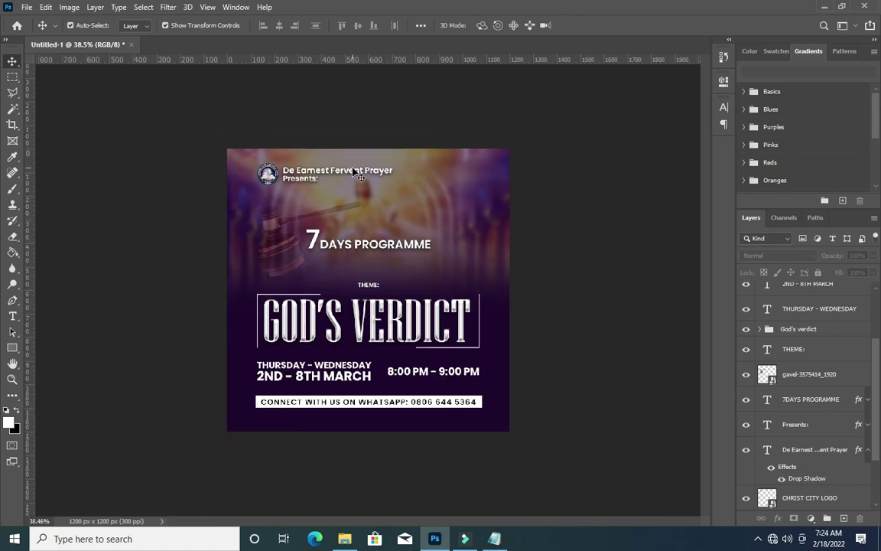
pyautogui.scroll(3, 441, 296)
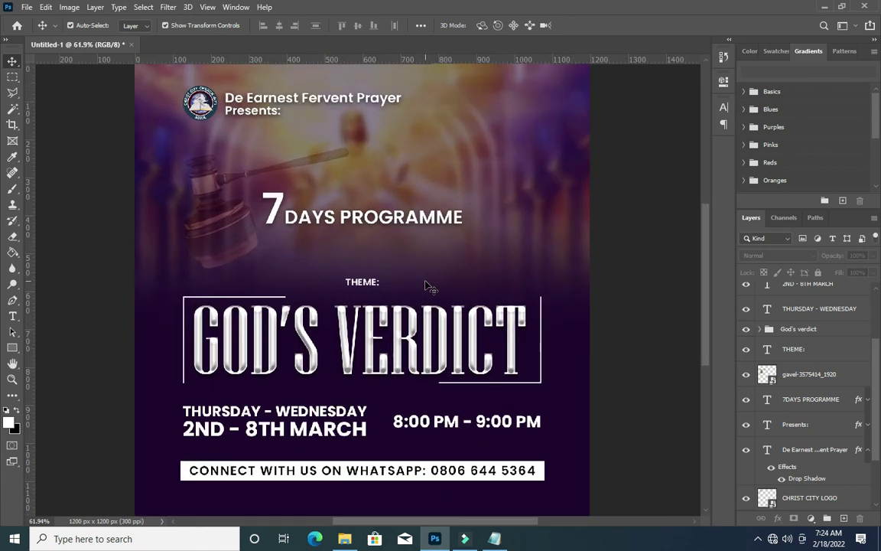
pyautogui.scroll(-1, 536, 367)
# Group the WhatsApp text and white bar into a group named JOIN.
pyautogui.click(520, 498)
pyautogui.keyDown('shift'); pyautogui.click(204, 497); pyautogui.keyUp('shift')
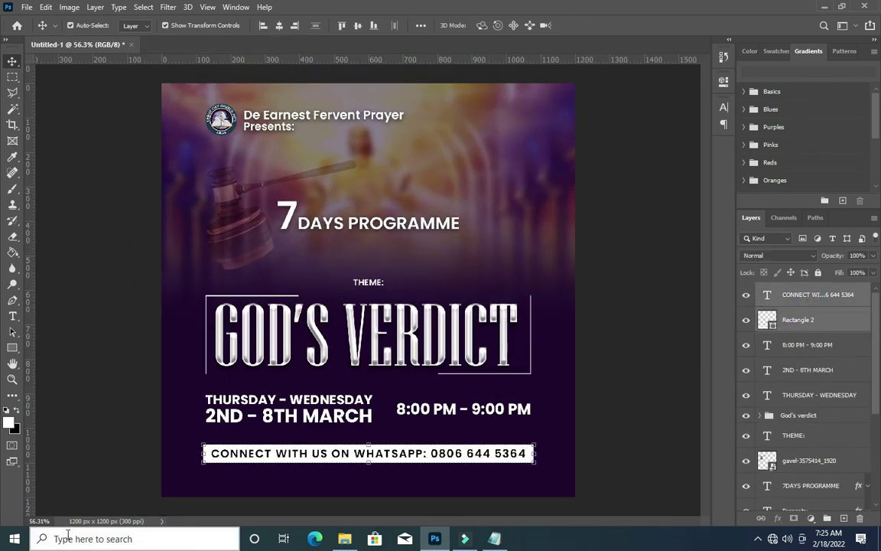
pyautogui.scroll(3, 235, 428)
pyautogui.moveTo(235, 429); pyautogui.dragTo(238, 429)
pyautogui.click(610, 25)
pyautogui.scroll(-2, 652, 298)
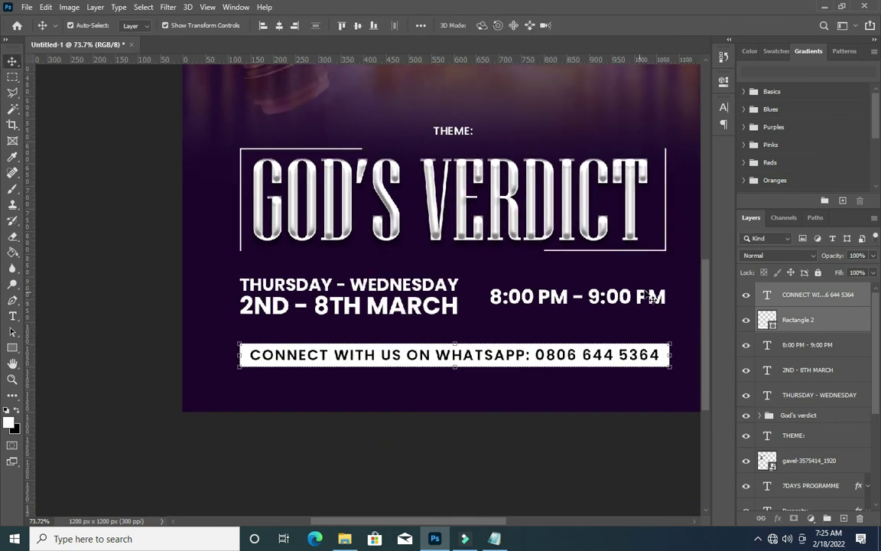
pyautogui.click(827, 519)
pyautogui.scroll(-1, 468, 287)
pyautogui.write('JOIN')
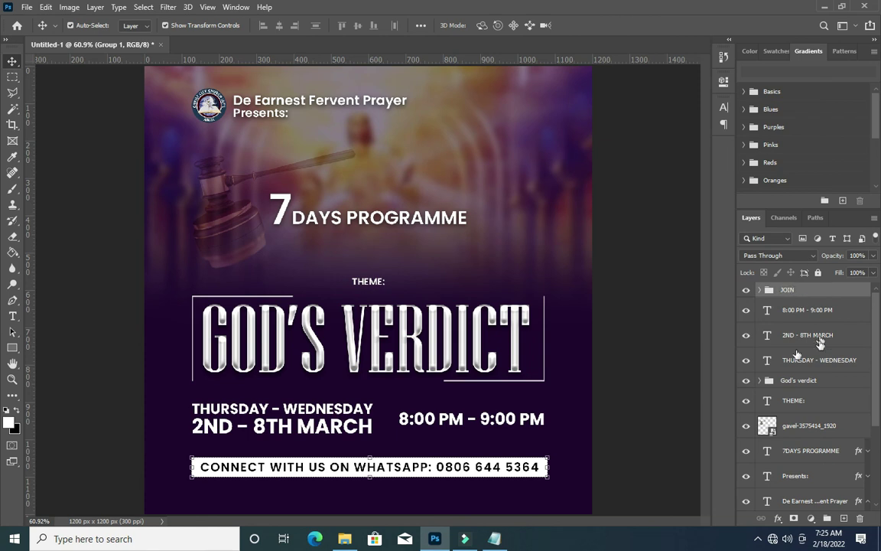
# Group the time, day and date text layers into a group named DATE.
pyautogui.click(803, 310)
pyautogui.keyDown('shift'); pyautogui.click(795, 361); pyautogui.keyUp('shift')
pyautogui.hotkey('ctrl', 'g')
pyautogui.doubleClick(793, 306)
pyautogui.write('DATE')
pyautogui.press('Return')
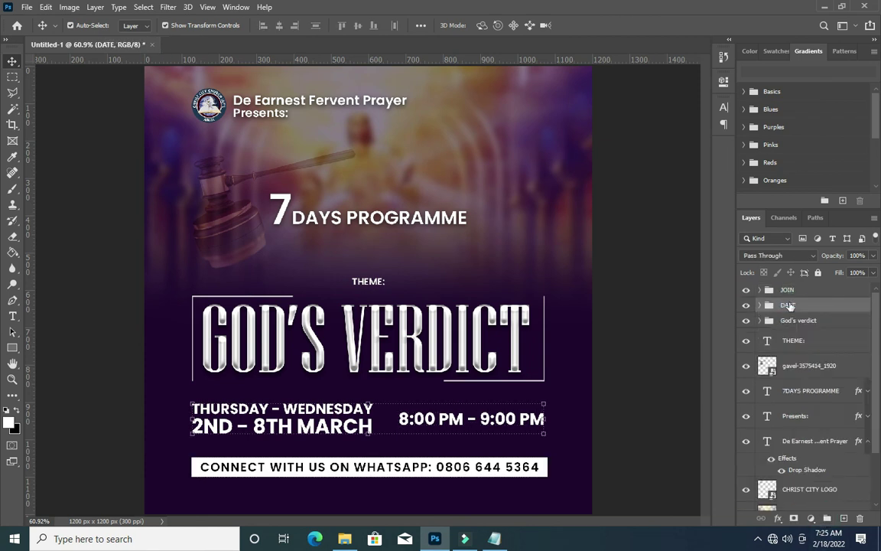
# Put the THEME: text layer into its own group named THEME.
pyautogui.click(796, 344)
pyautogui.hotkey('ctrl', 'g')
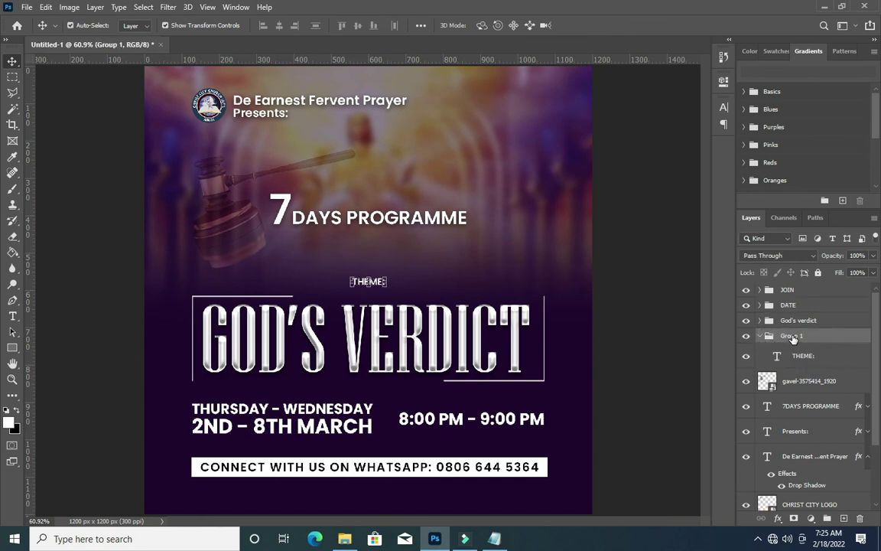
pyautogui.write('EME')
pyautogui.press('Return')
# Move the gavel image layer below the church logo.
pyautogui.click(759, 336)
pyautogui.click(807, 357)
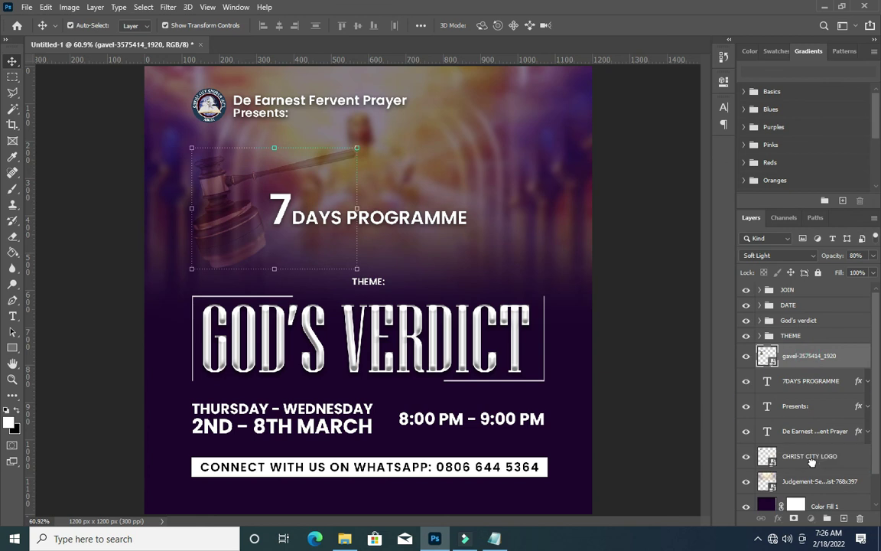
pyautogui.moveTo(811, 462); pyautogui.dragTo(811, 465)
# Group the 7DAYS PROGRAMME, Presents and heading text layers as CHURCH.
pyautogui.click(803, 358)
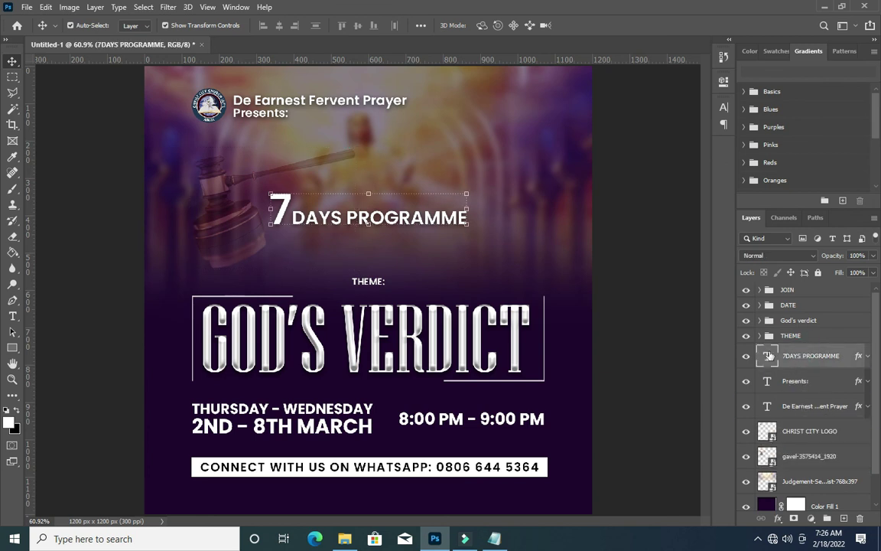
pyautogui.keyDown('shift'); pyautogui.click(809, 409); pyautogui.keyUp('shift')
pyautogui.hotkey('ctrl', 'g')
pyautogui.doubleClick(794, 350)
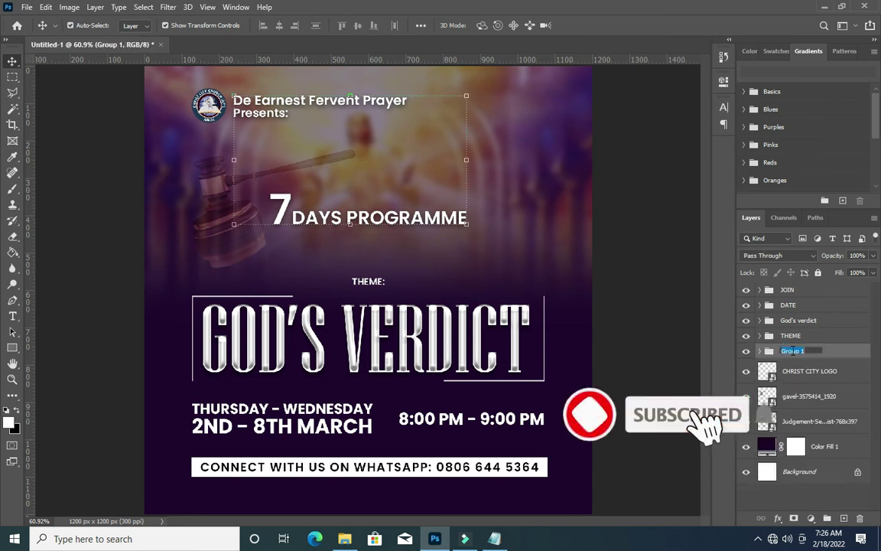
pyautogui.write('CHURCH')
pyautogui.press('Return')
# Group the logo, background images and colour fill into a group named BG.
pyautogui.click(809, 371)
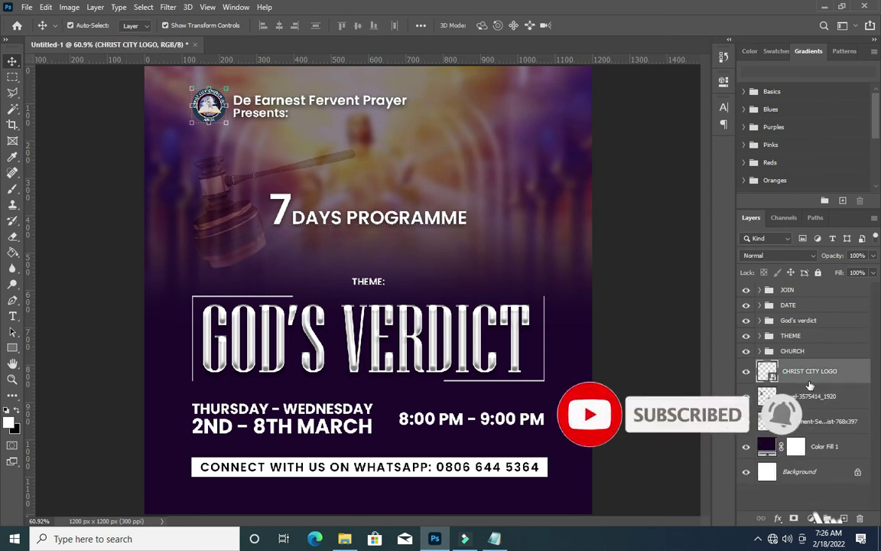
pyautogui.keyDown('shift'); pyautogui.click(828, 452); pyautogui.keyUp('shift')
pyautogui.hotkey('ctrl', 'g')
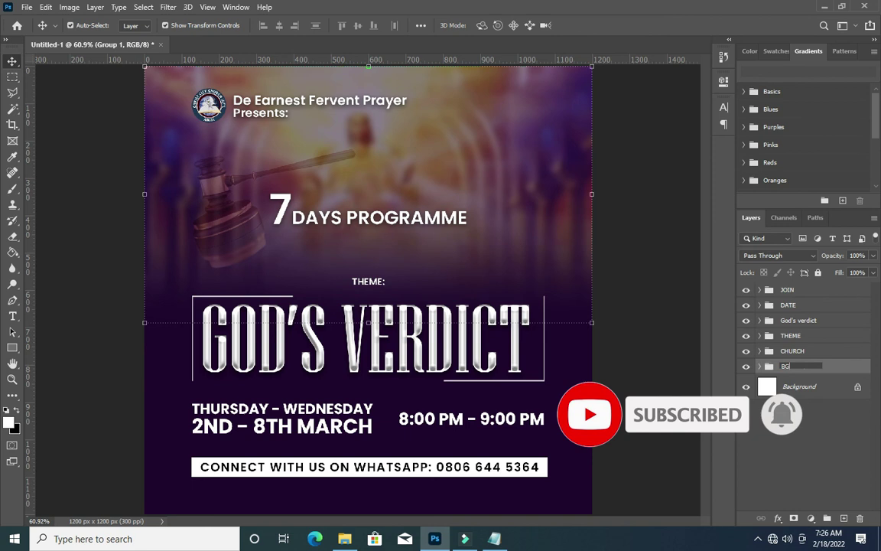
pyautogui.press('Return')
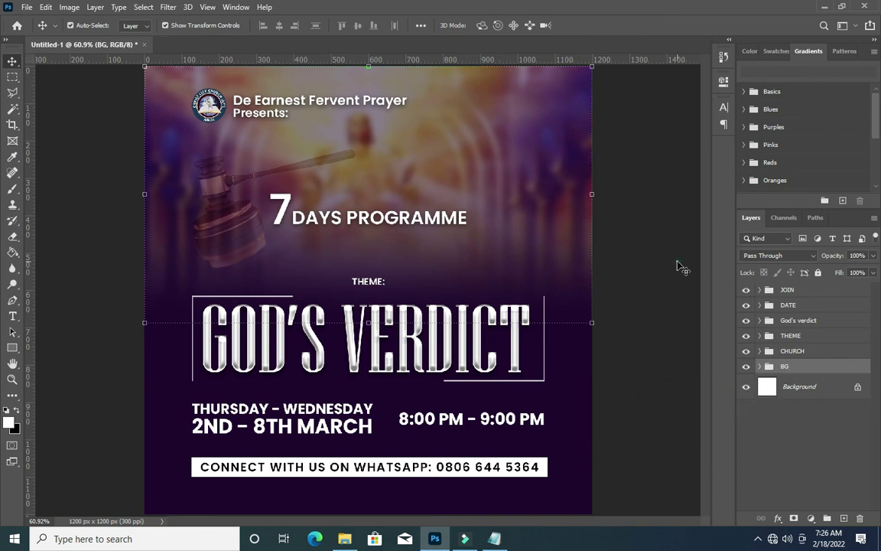
pyautogui.click(676, 264)
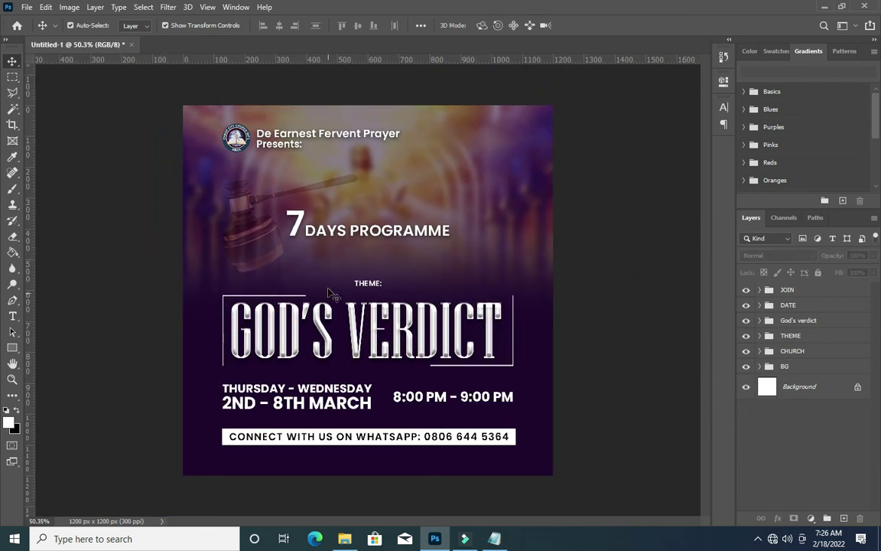
pyautogui.scroll(3, 335, 264)
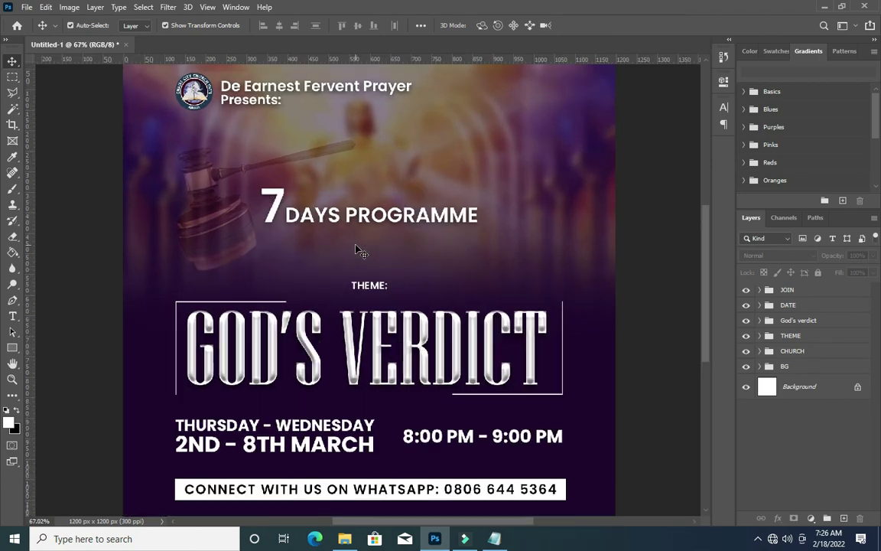